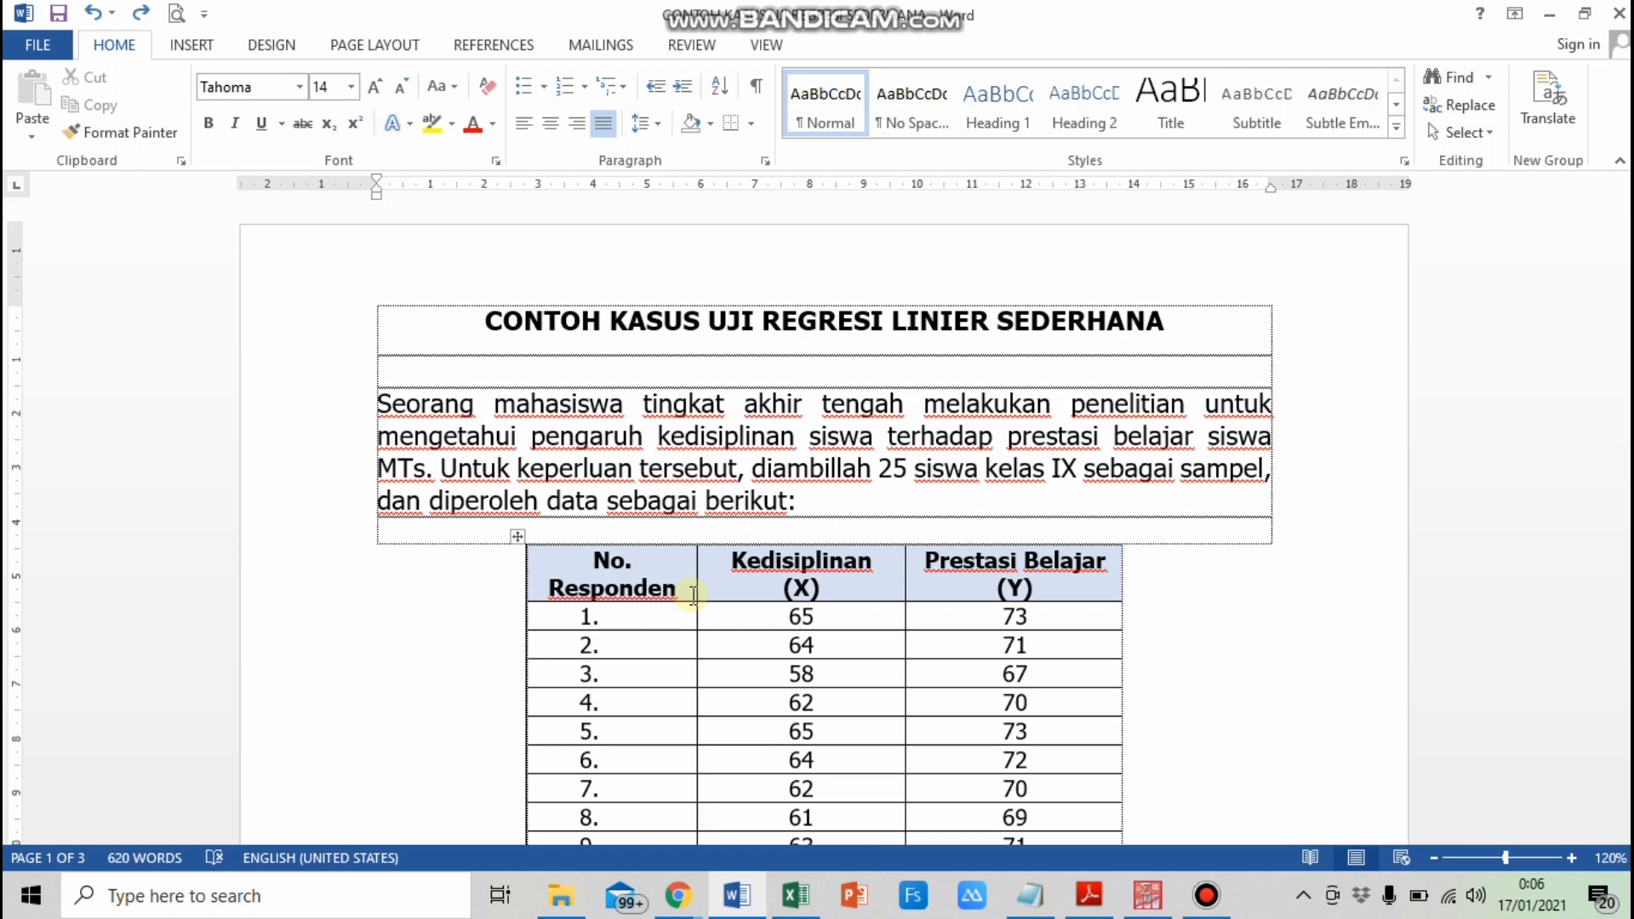
Step: Examine the simple linear regression case, its respondent data table, the decision rules and the correlation interpretation guide in the document
scroll(694, 594, "down", 8)
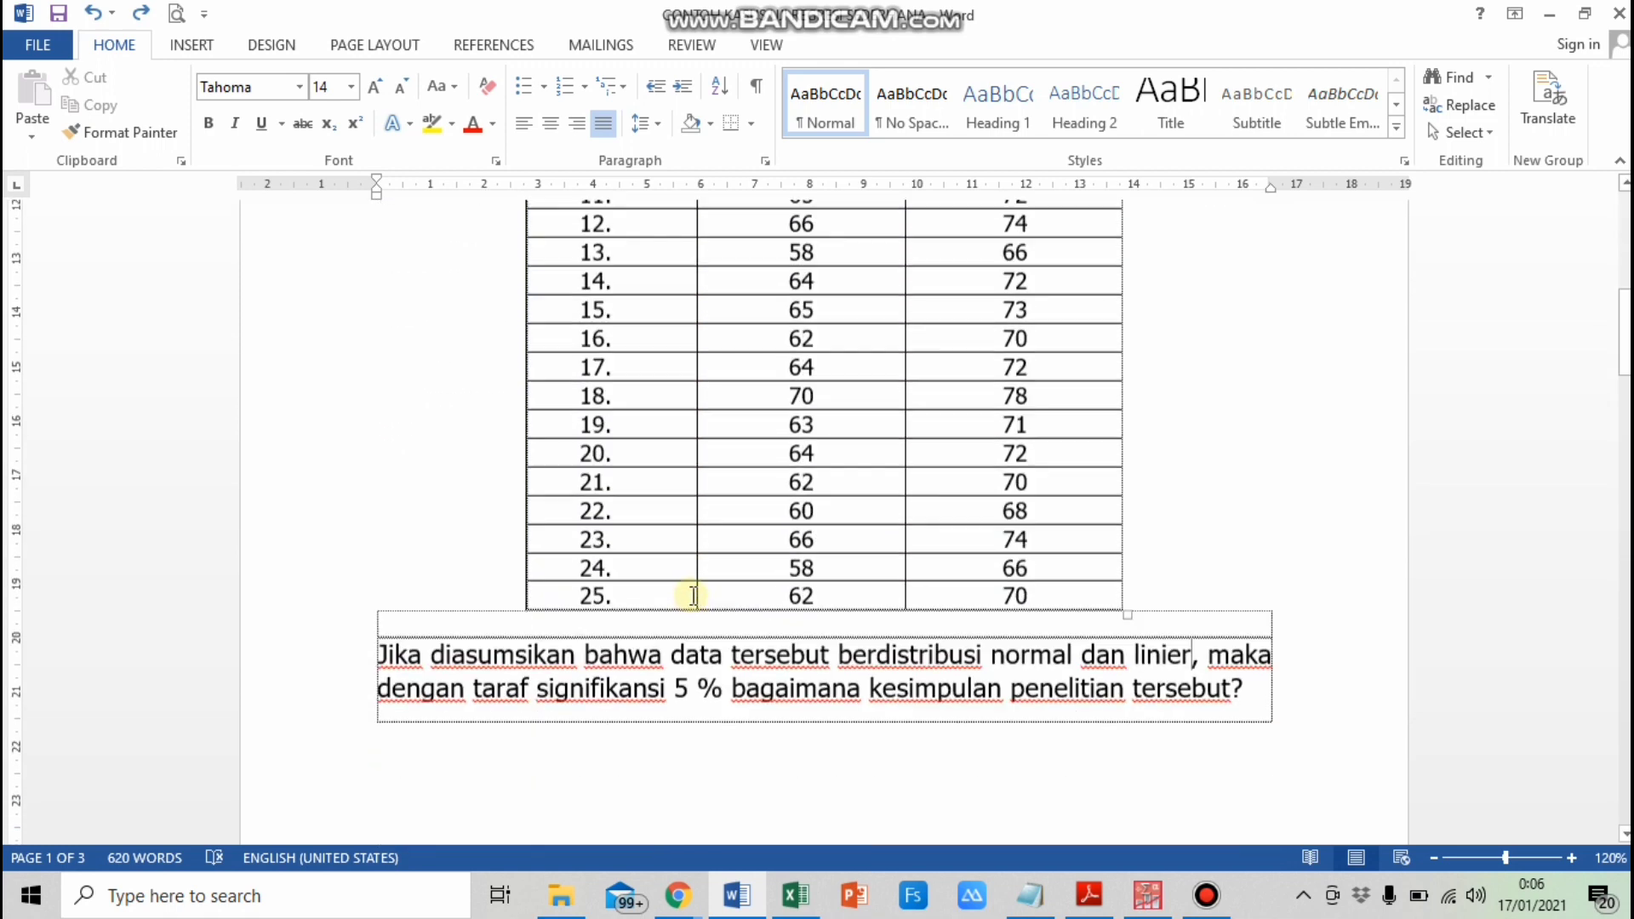
scroll(694, 594, "up", 4)
scroll(694, 594, "up", 2)
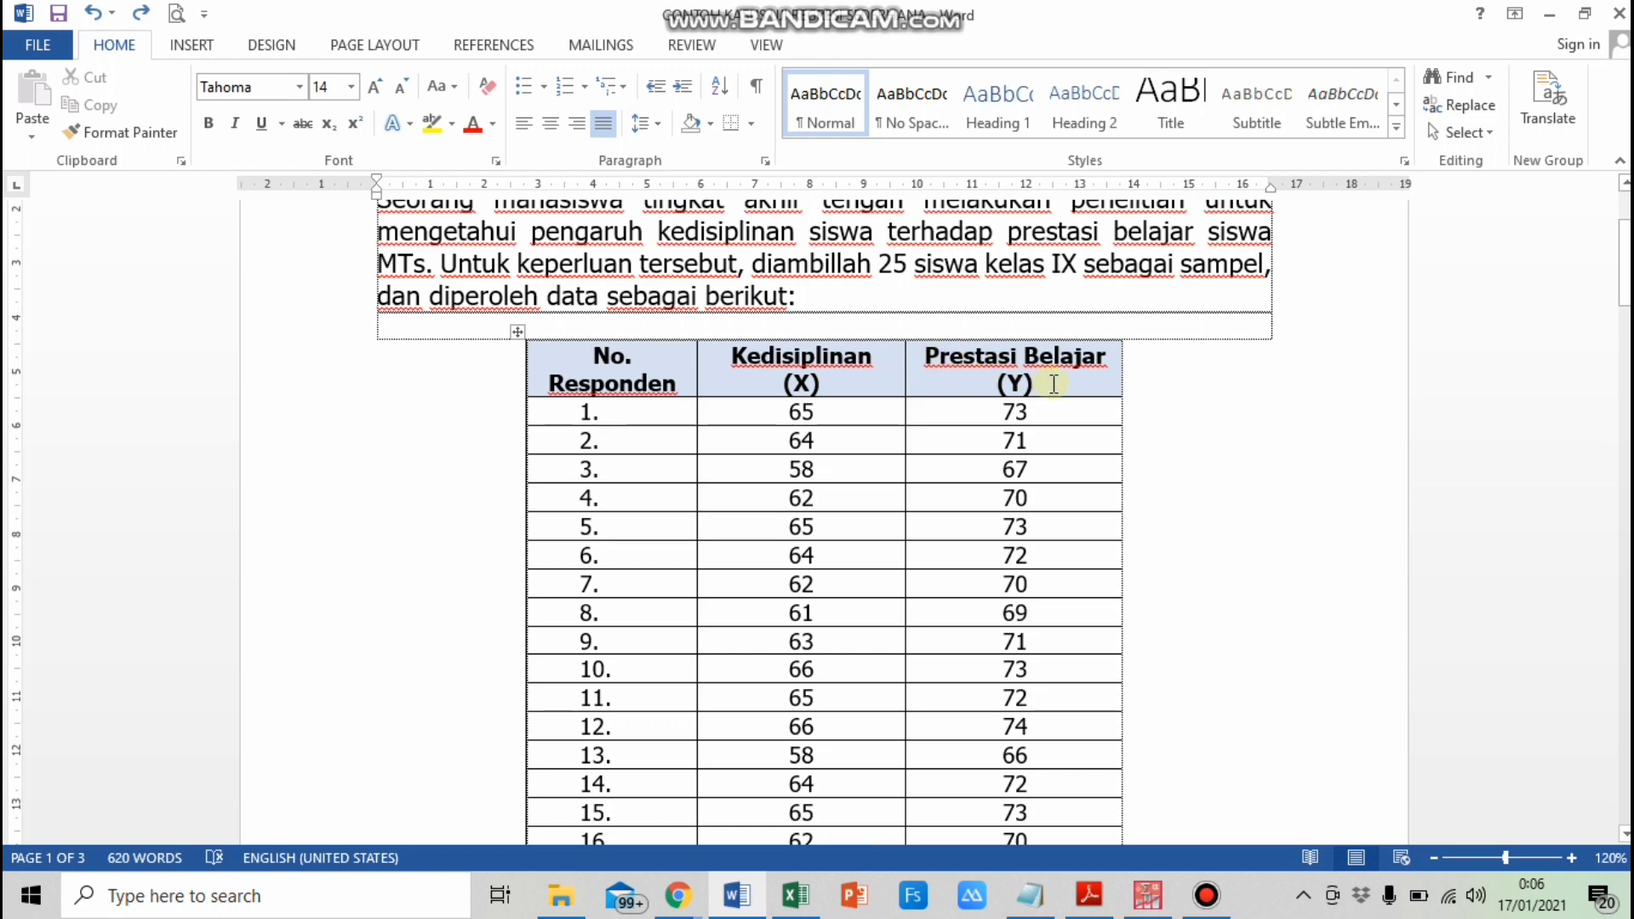
scroll(1028, 485, "down", 2)
scroll(1028, 485, "down", 5)
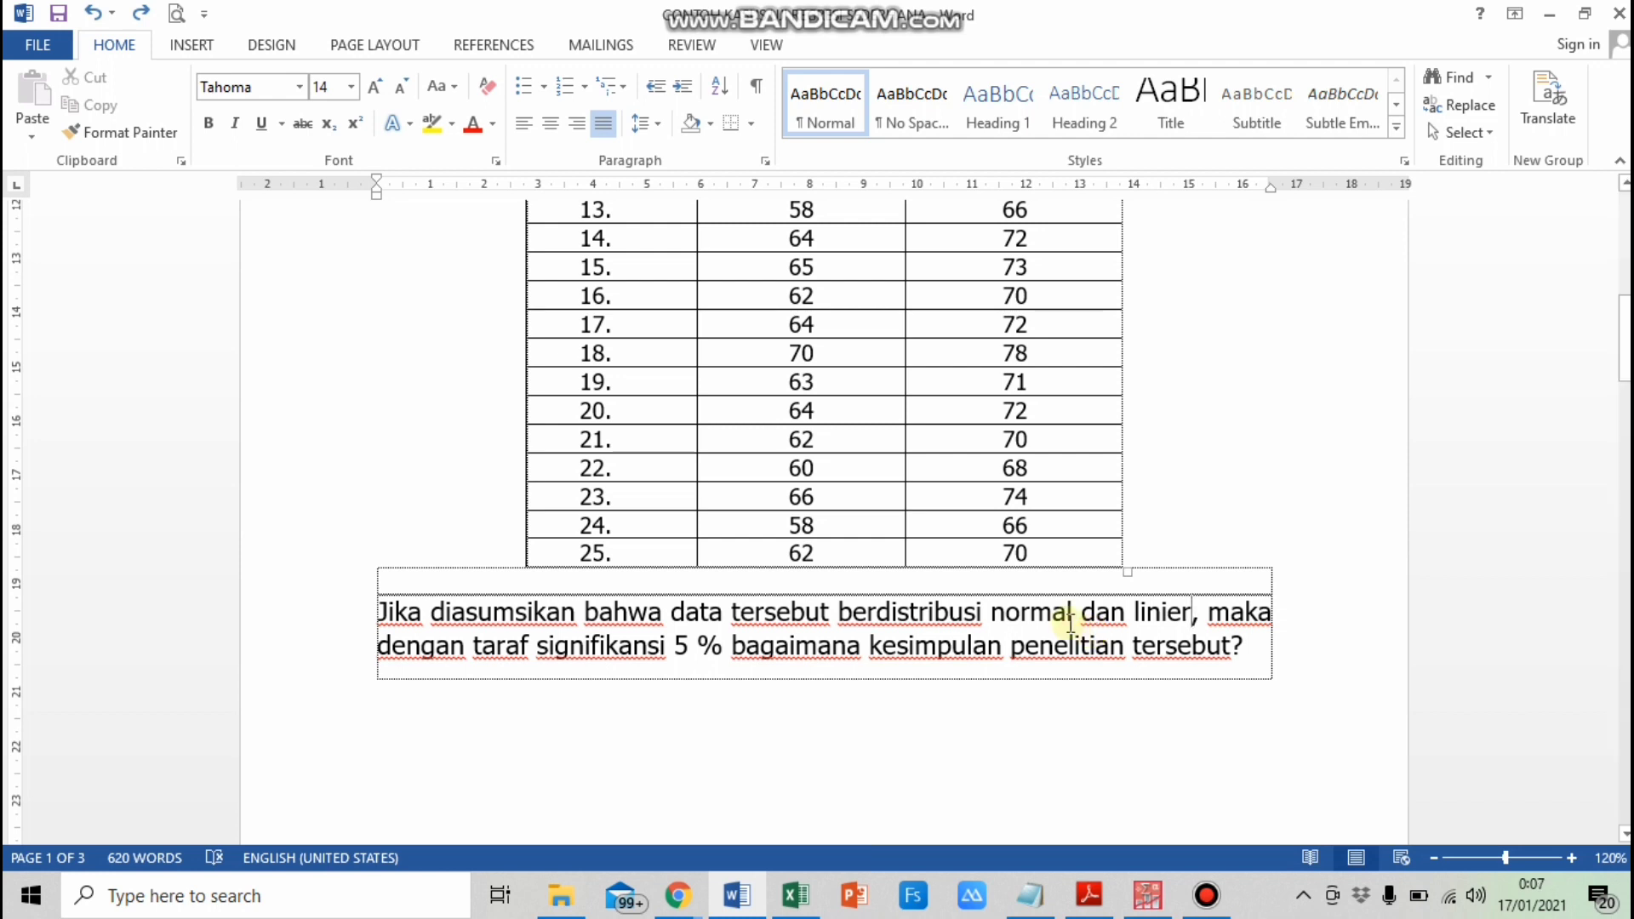
scroll(1071, 621, "down", 5)
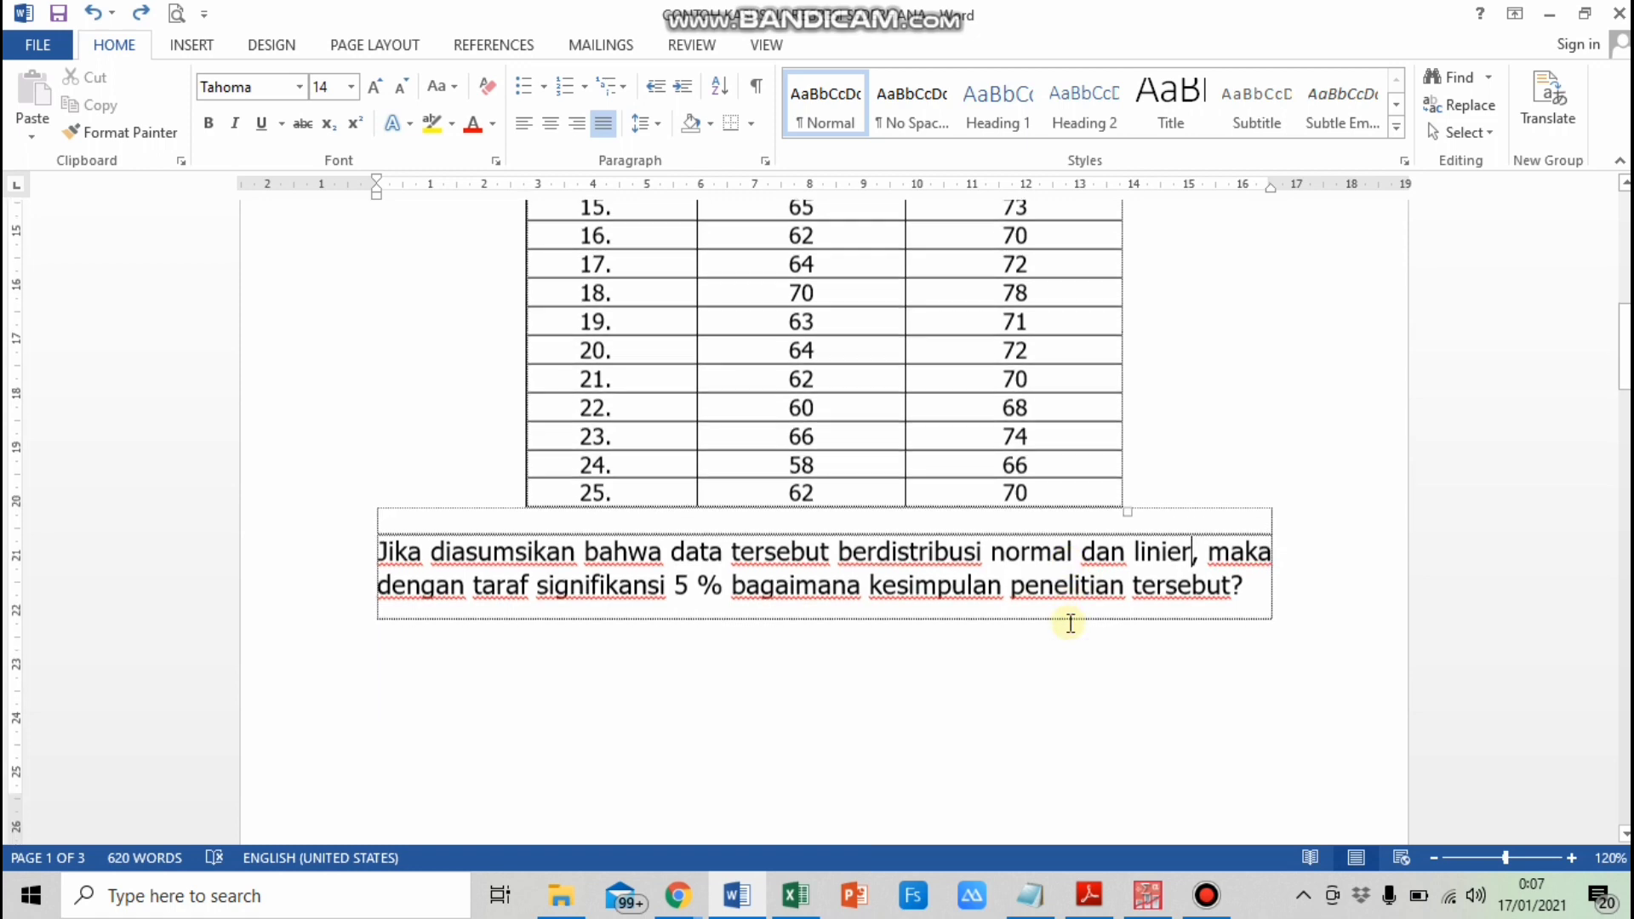
scroll(1071, 622, "down", 2)
scroll(1071, 621, "down", 2)
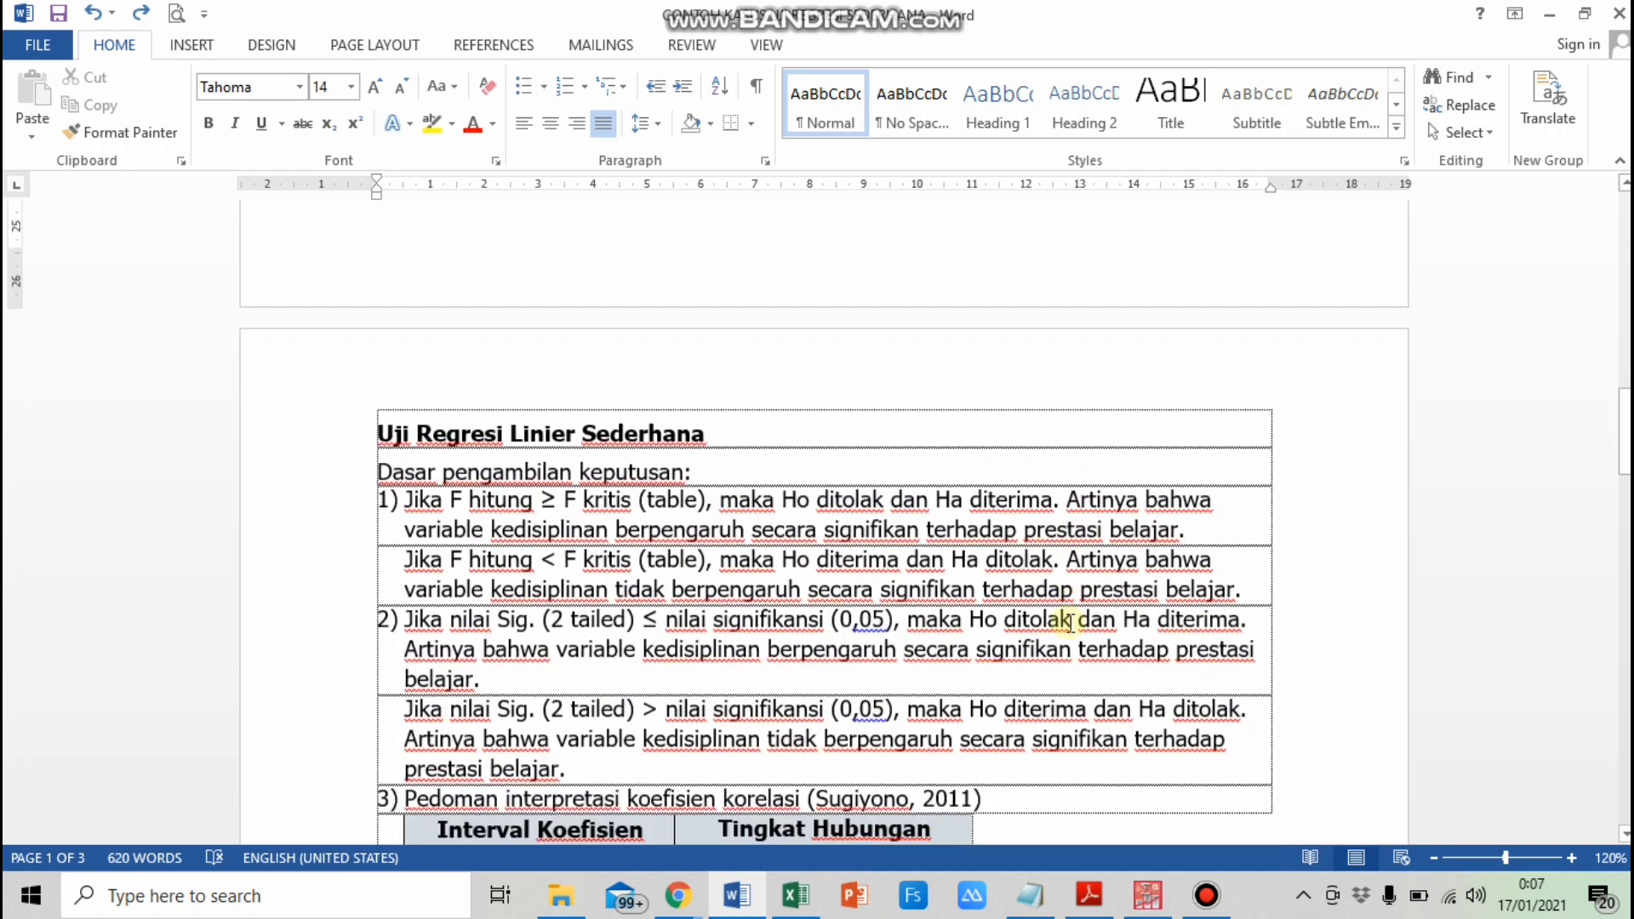
scroll(1070, 622, "down", 3)
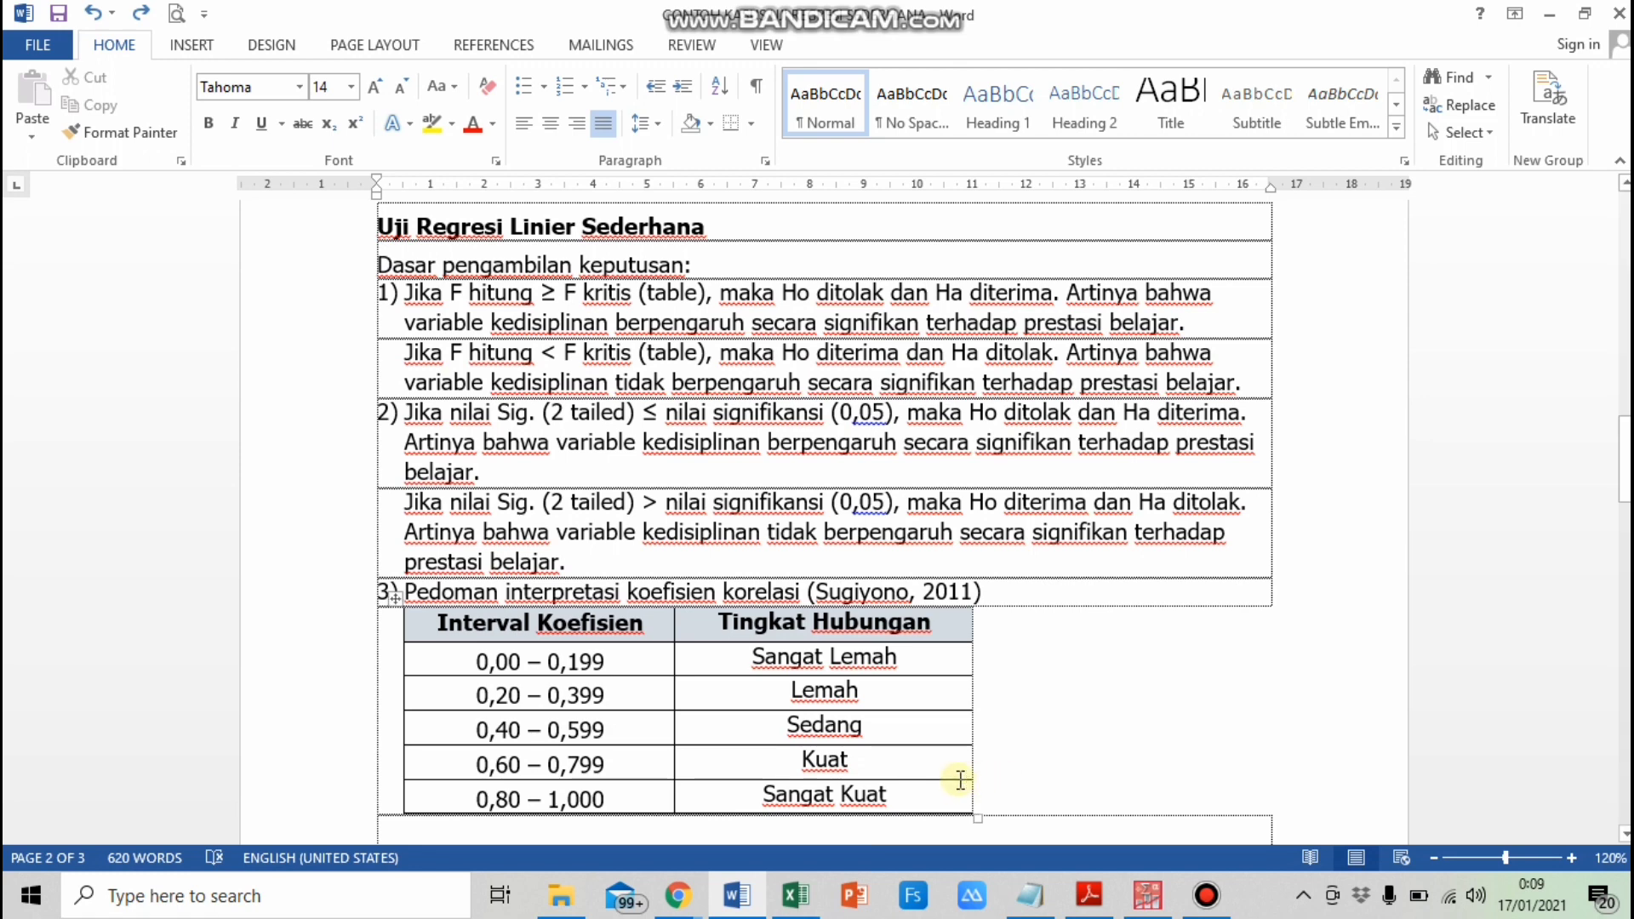
Step: Switch to the PASW Statistics Data Editor and define two variables named X and Y
left_click(804, 907)
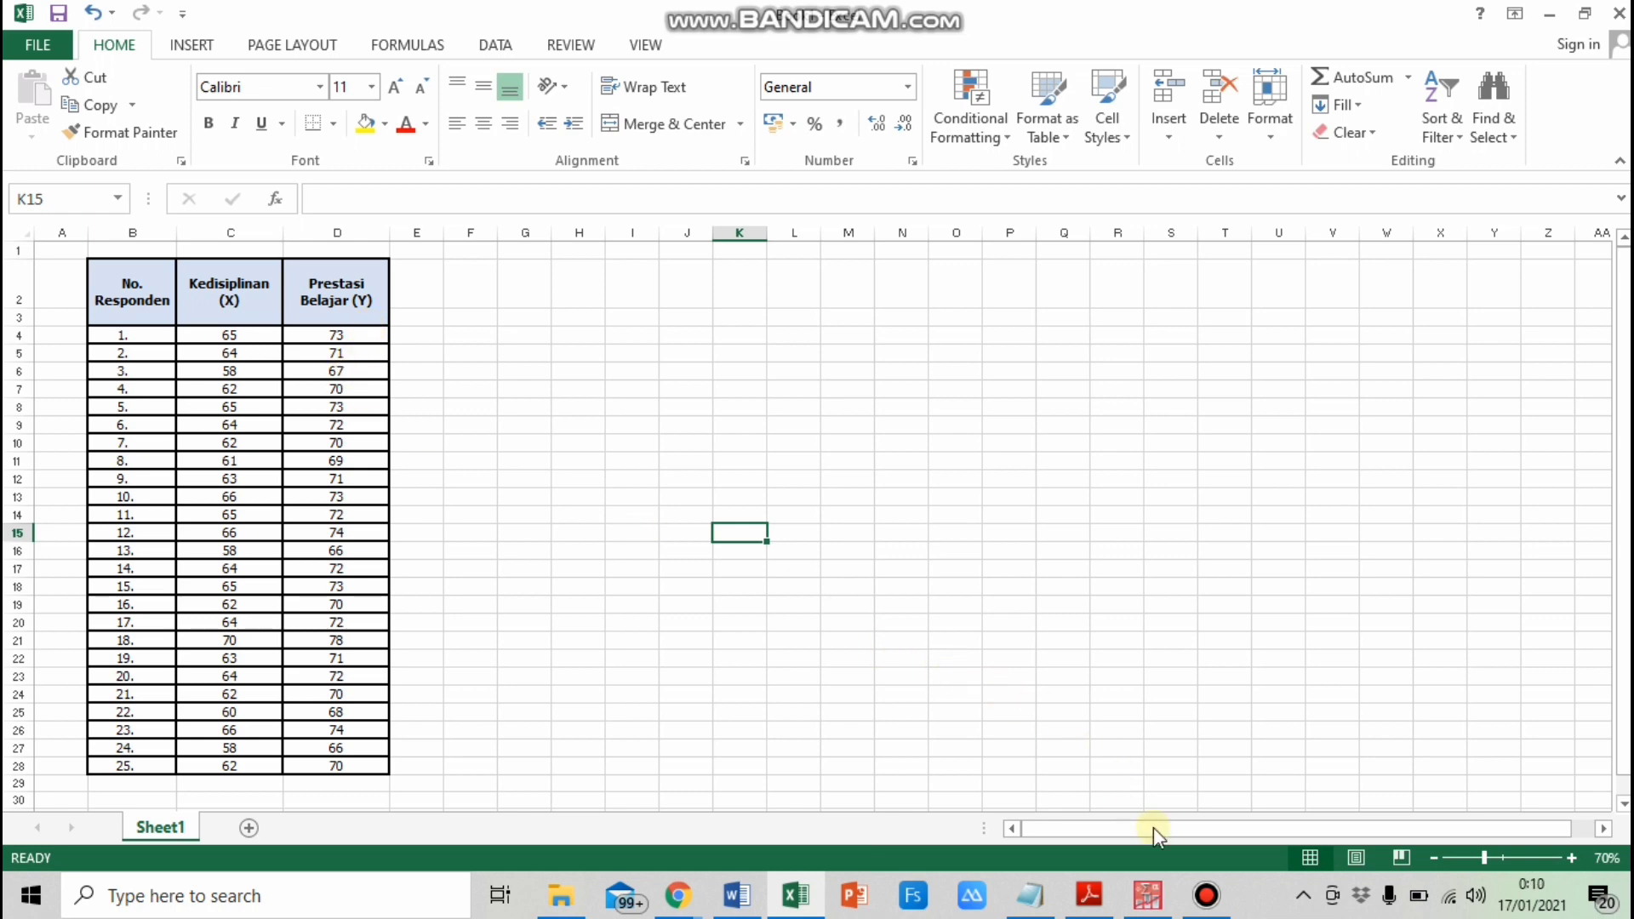
mouse_move(1142, 909)
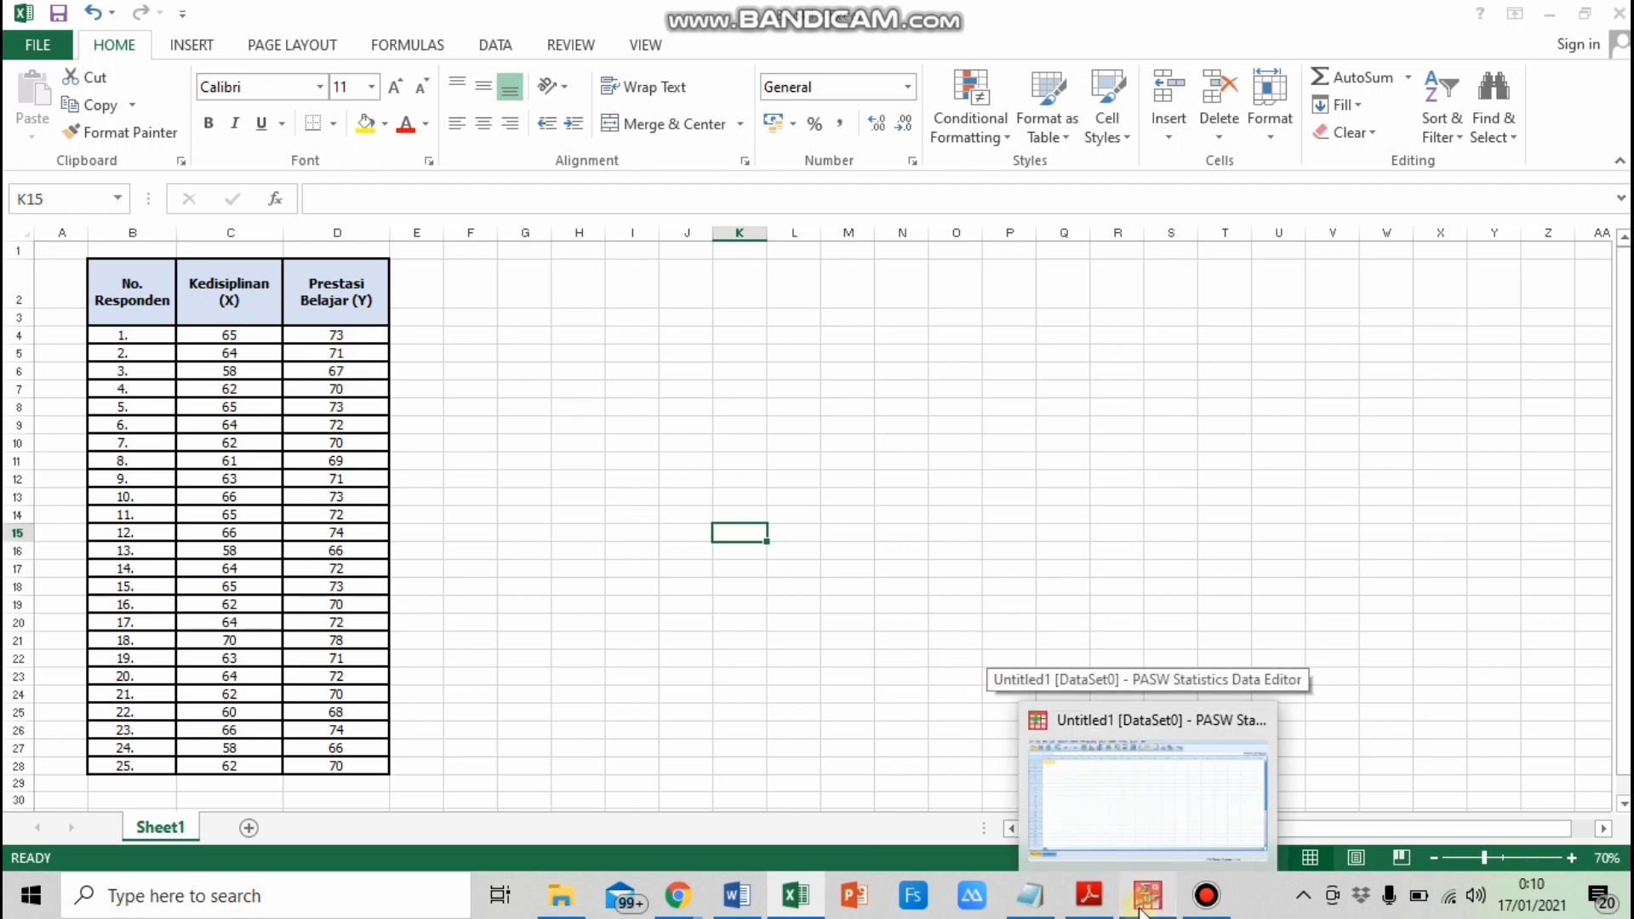
left_click(1146, 792)
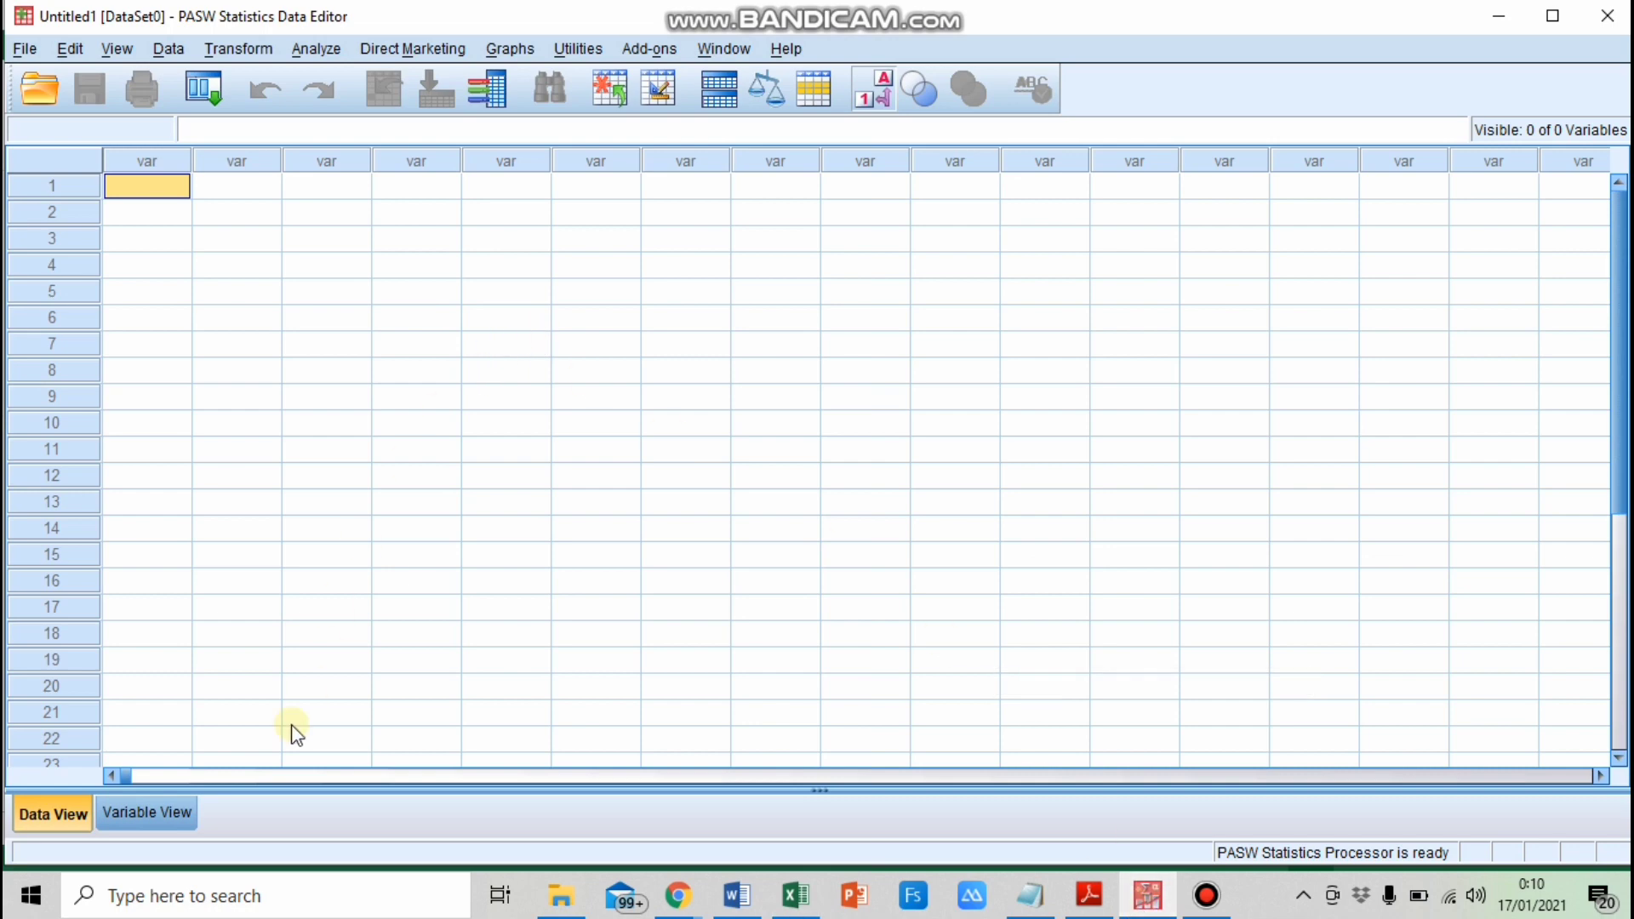
left_click(167, 815)
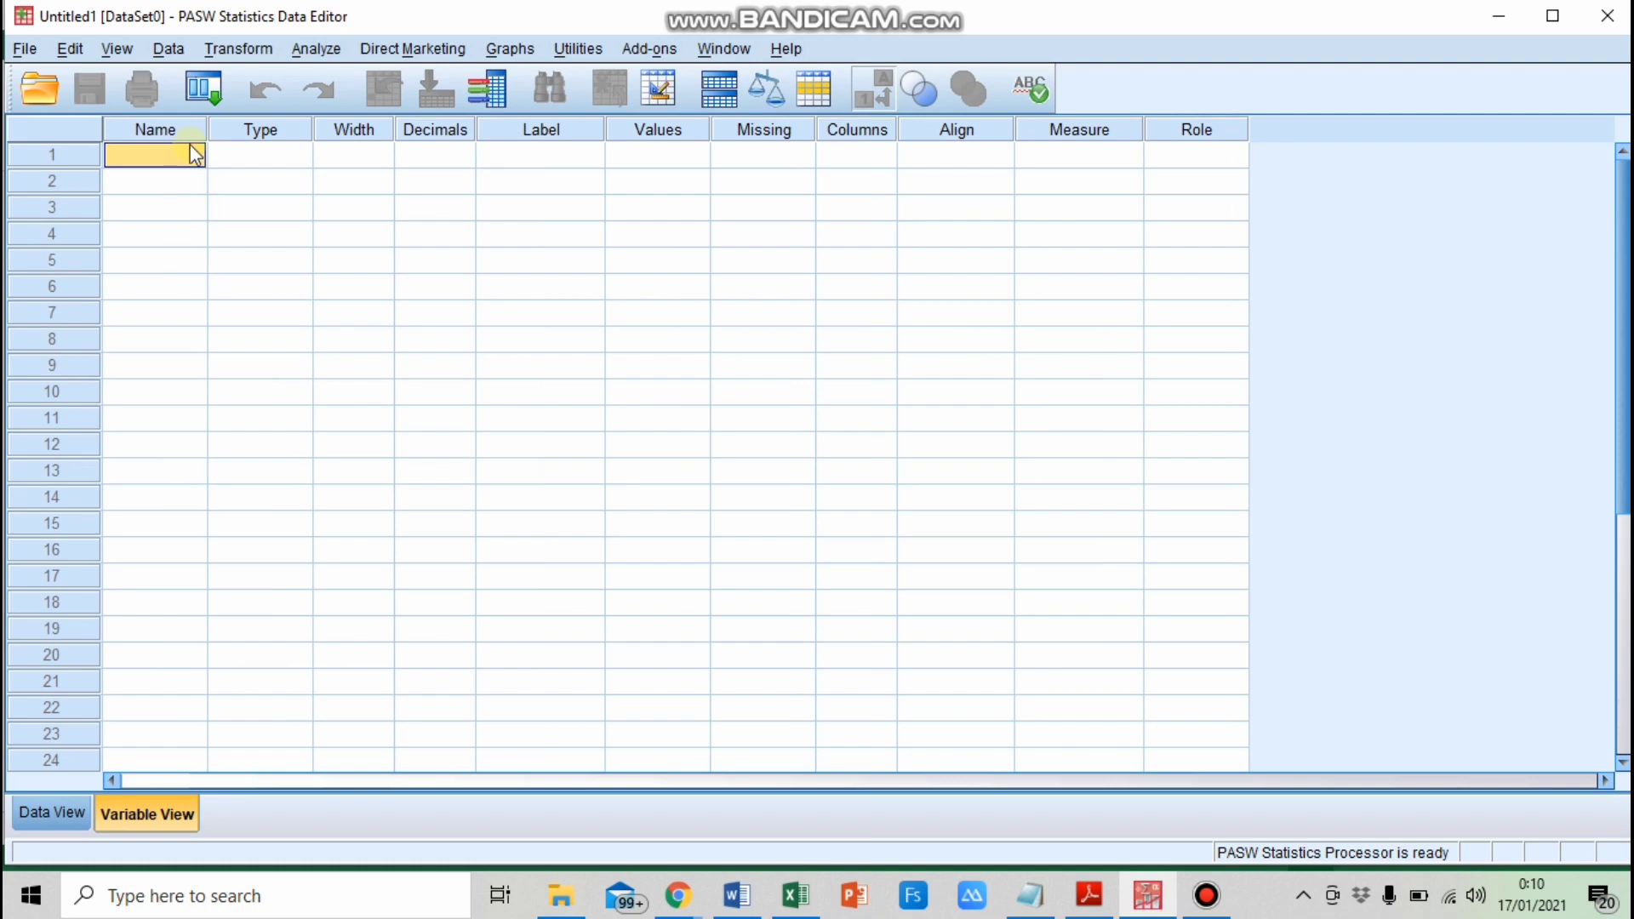
type("X")
key("Return")
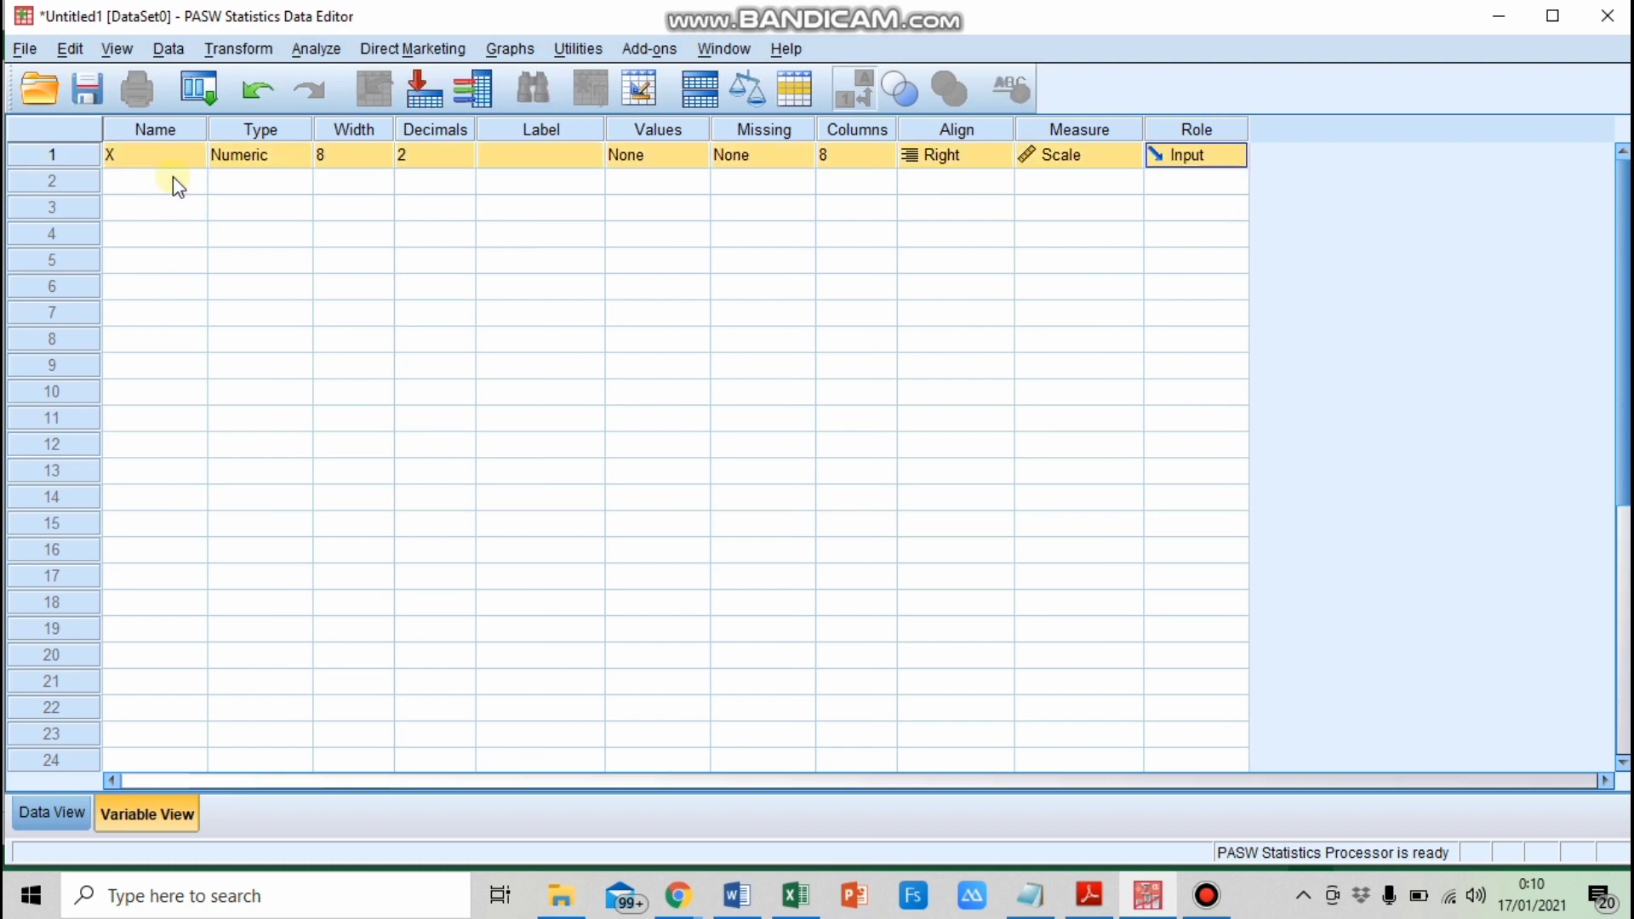
left_click(178, 184)
type("Y")
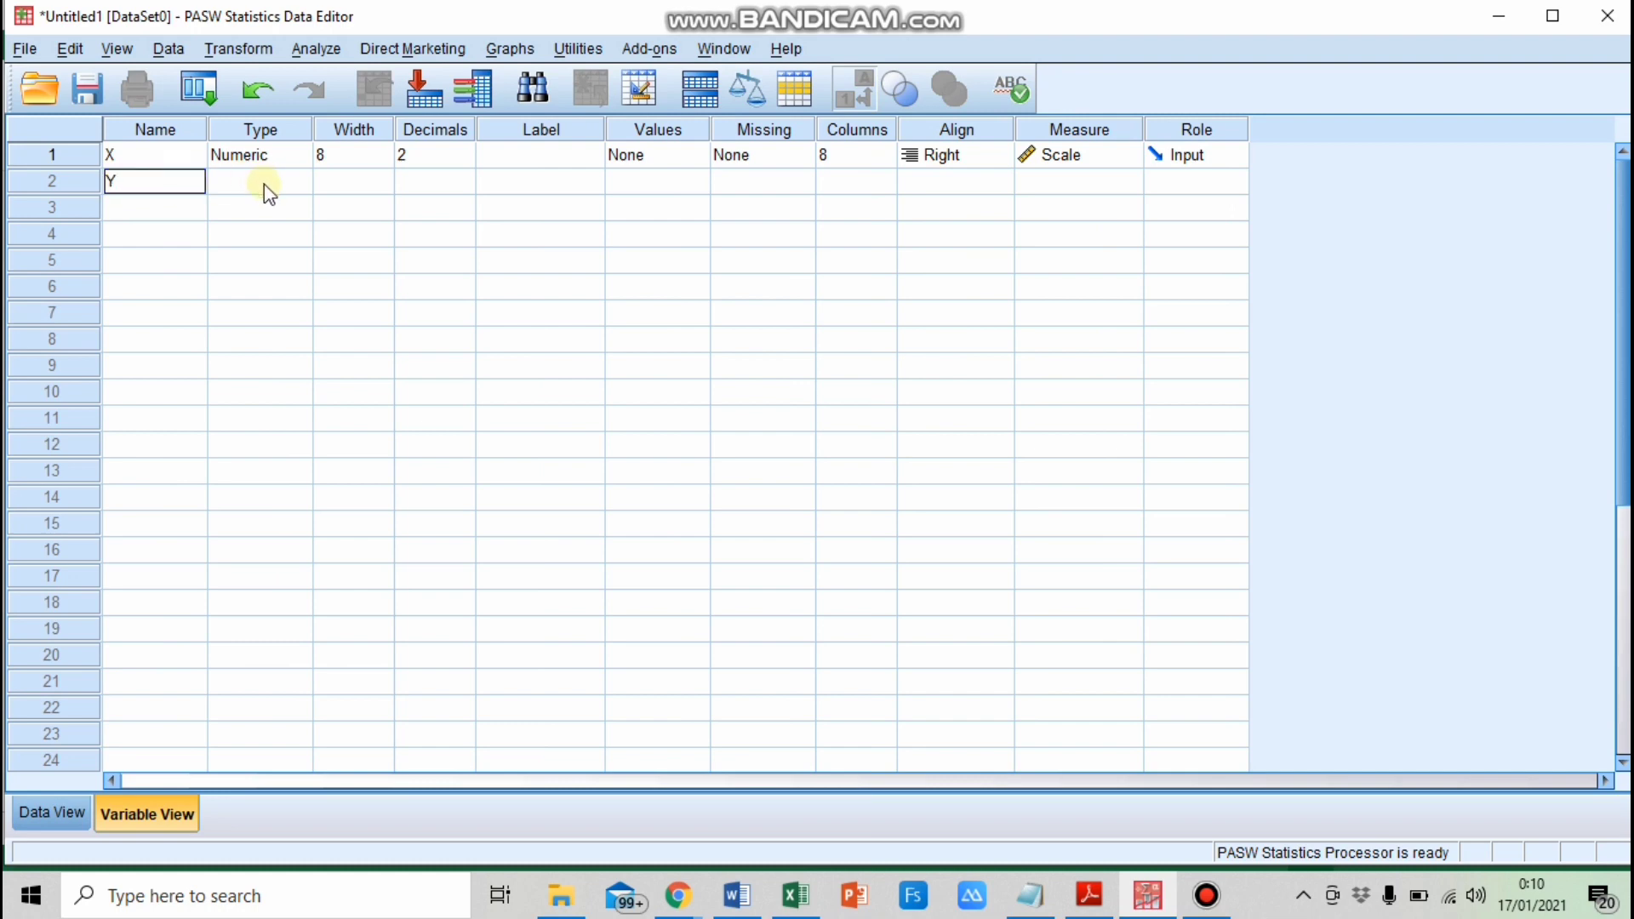
left_click(228, 185)
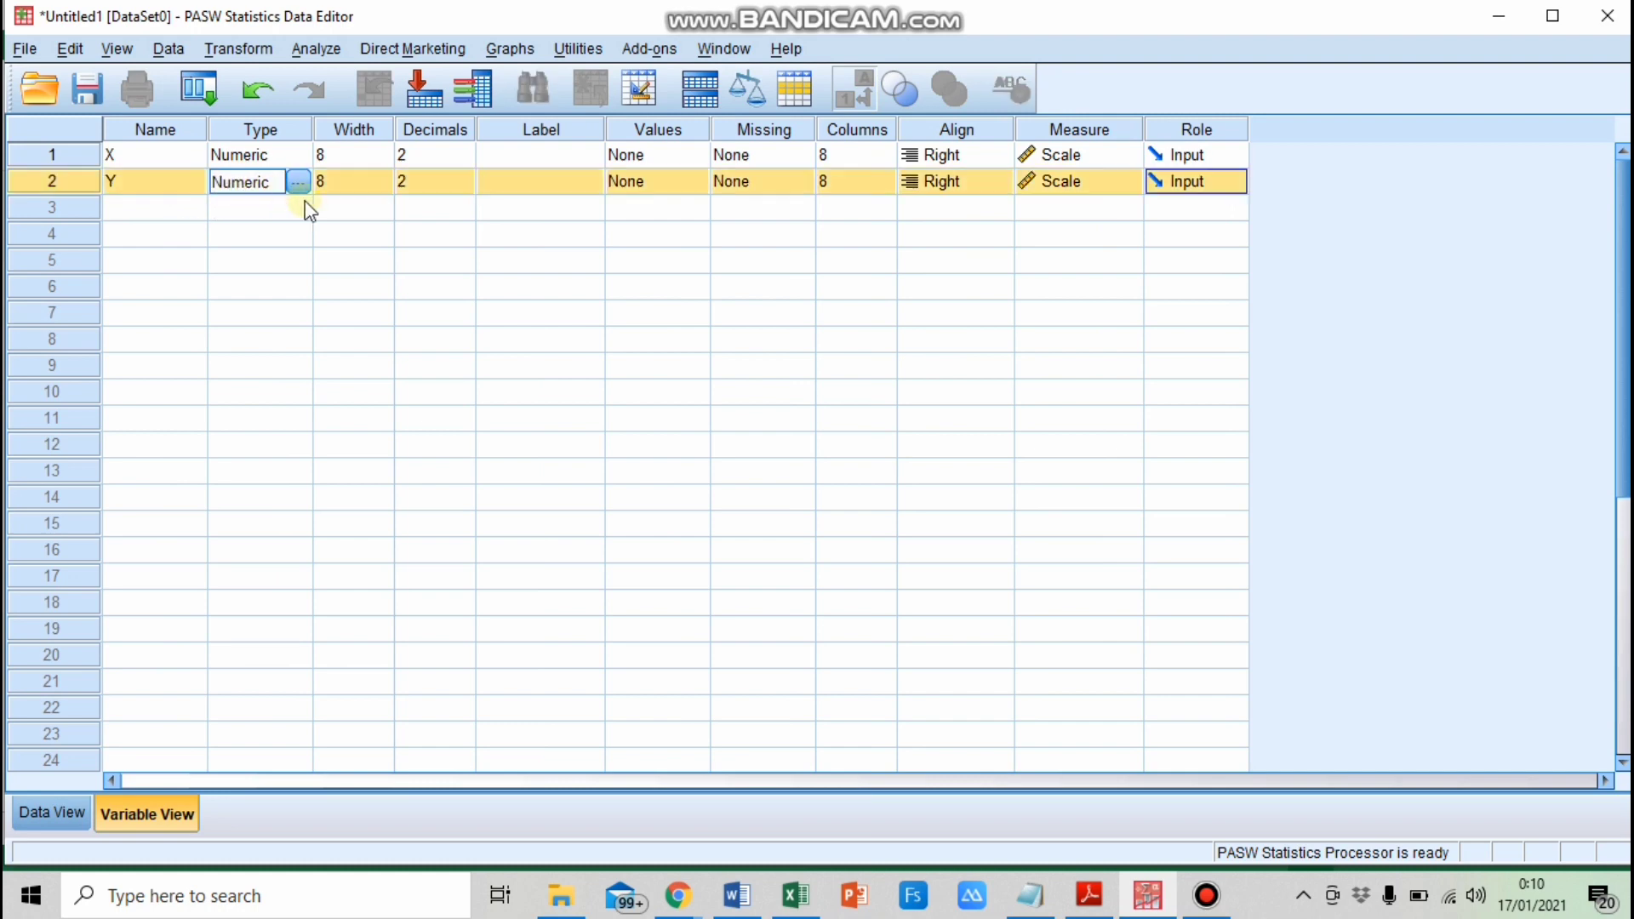
Step: Set the decimals of both variables X and Y to 0
left_click(467, 159)
left_click(466, 160)
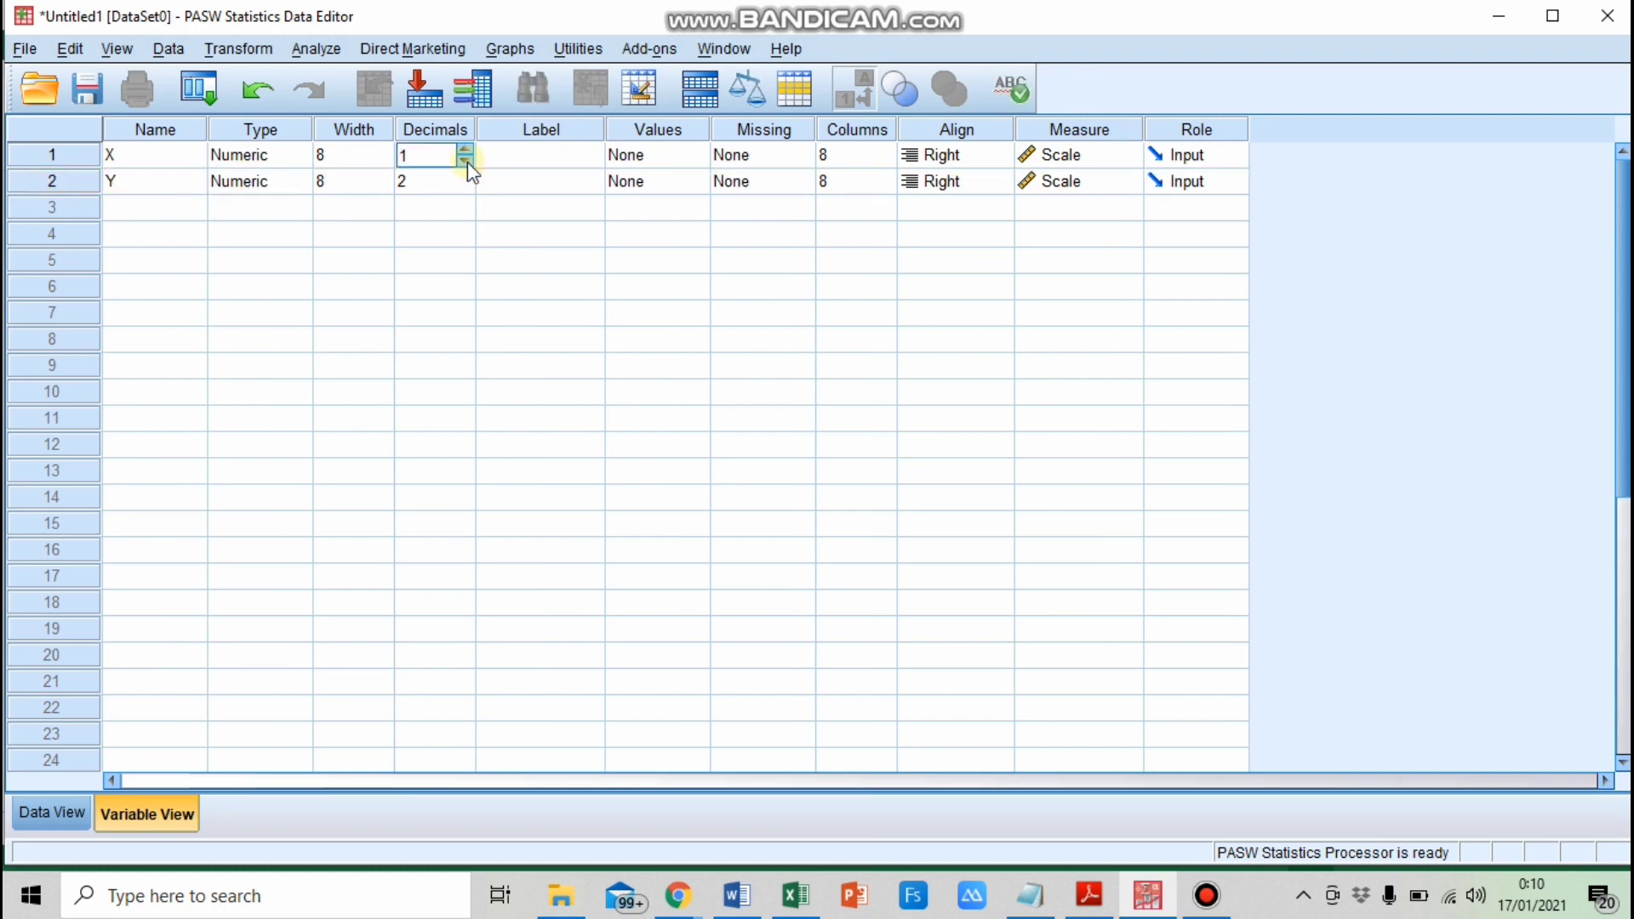
left_click(467, 162)
left_click(467, 183)
left_click(465, 187)
left_click(465, 188)
Step: Label variable X as "Kedisiplinan" and variable Y as "Prestasi Belajar"
left_click(555, 153)
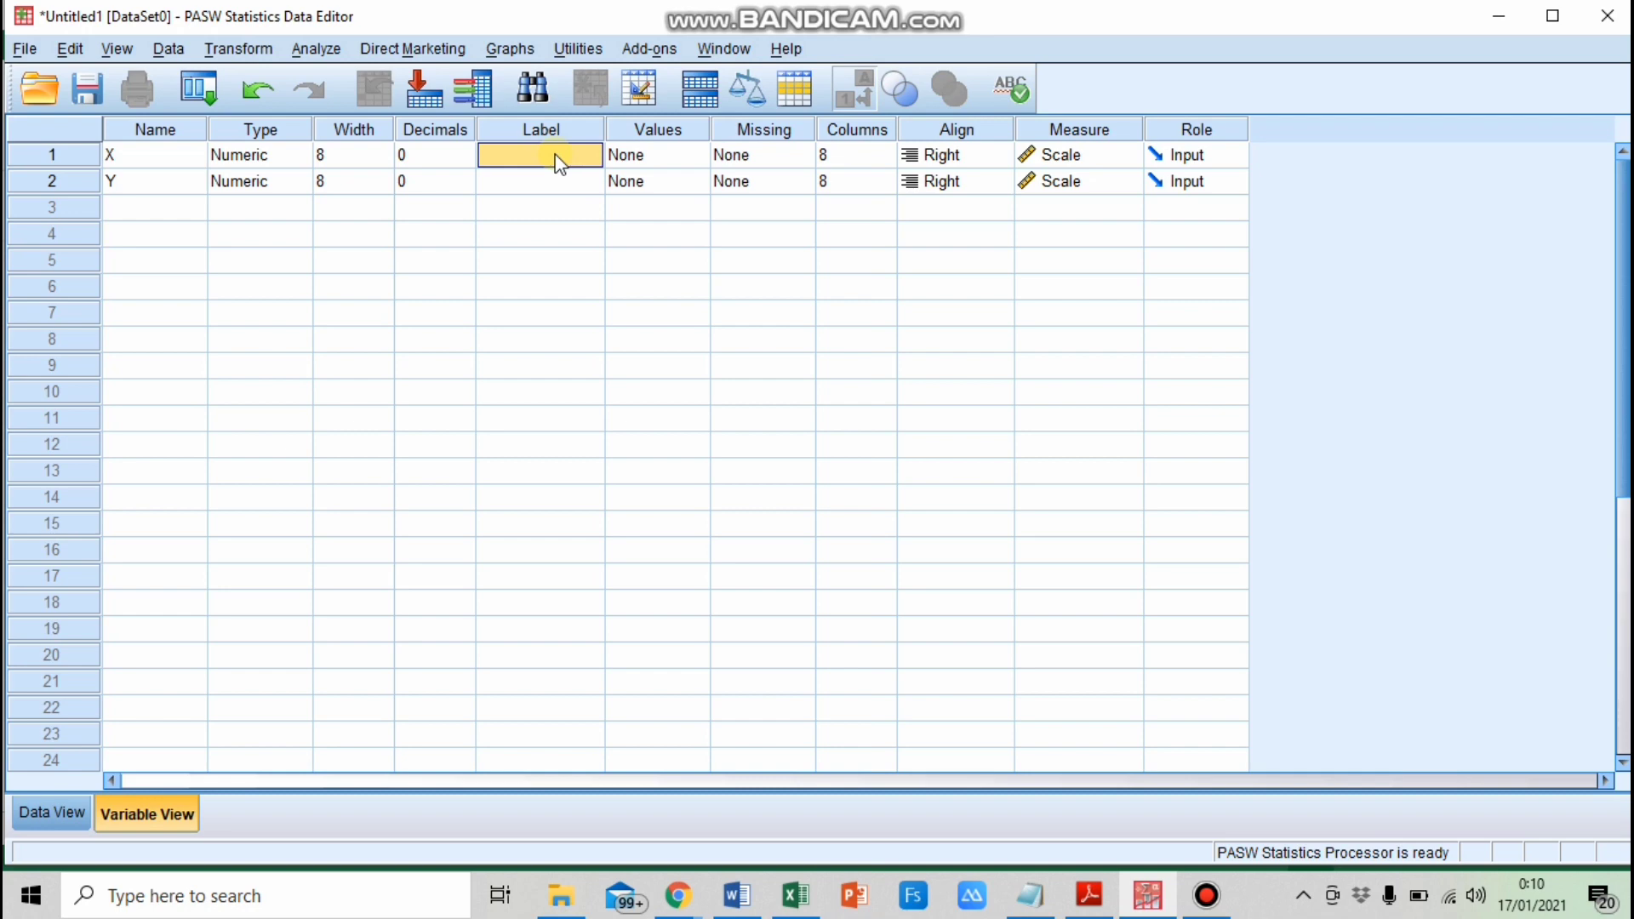
type("Kedi")
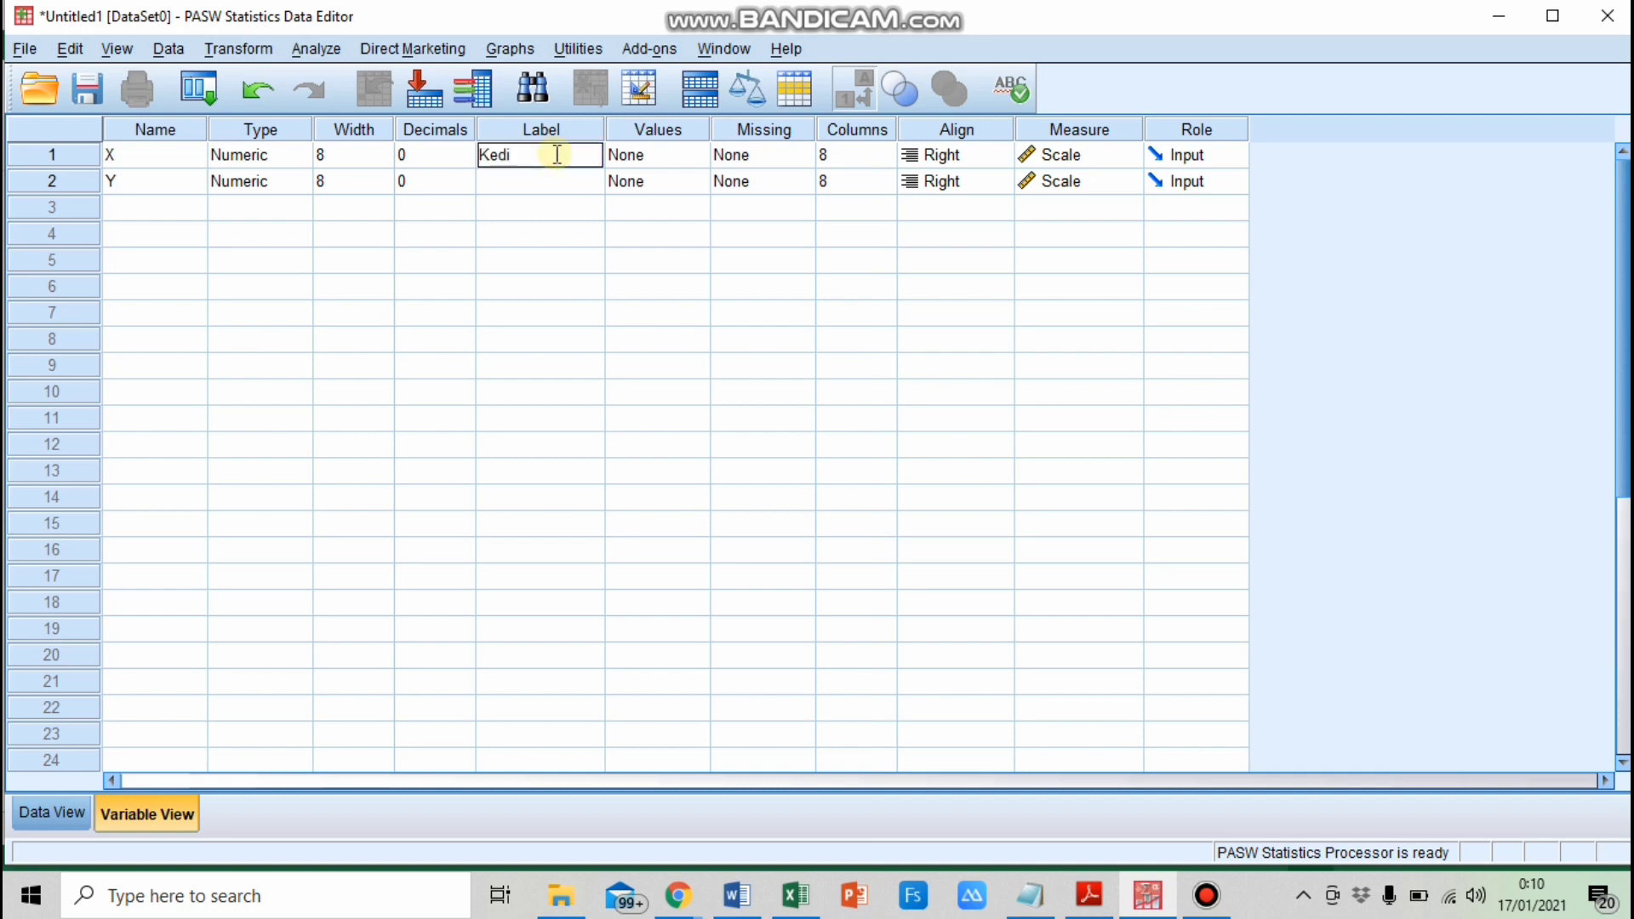
type("siplinan")
key("Return")
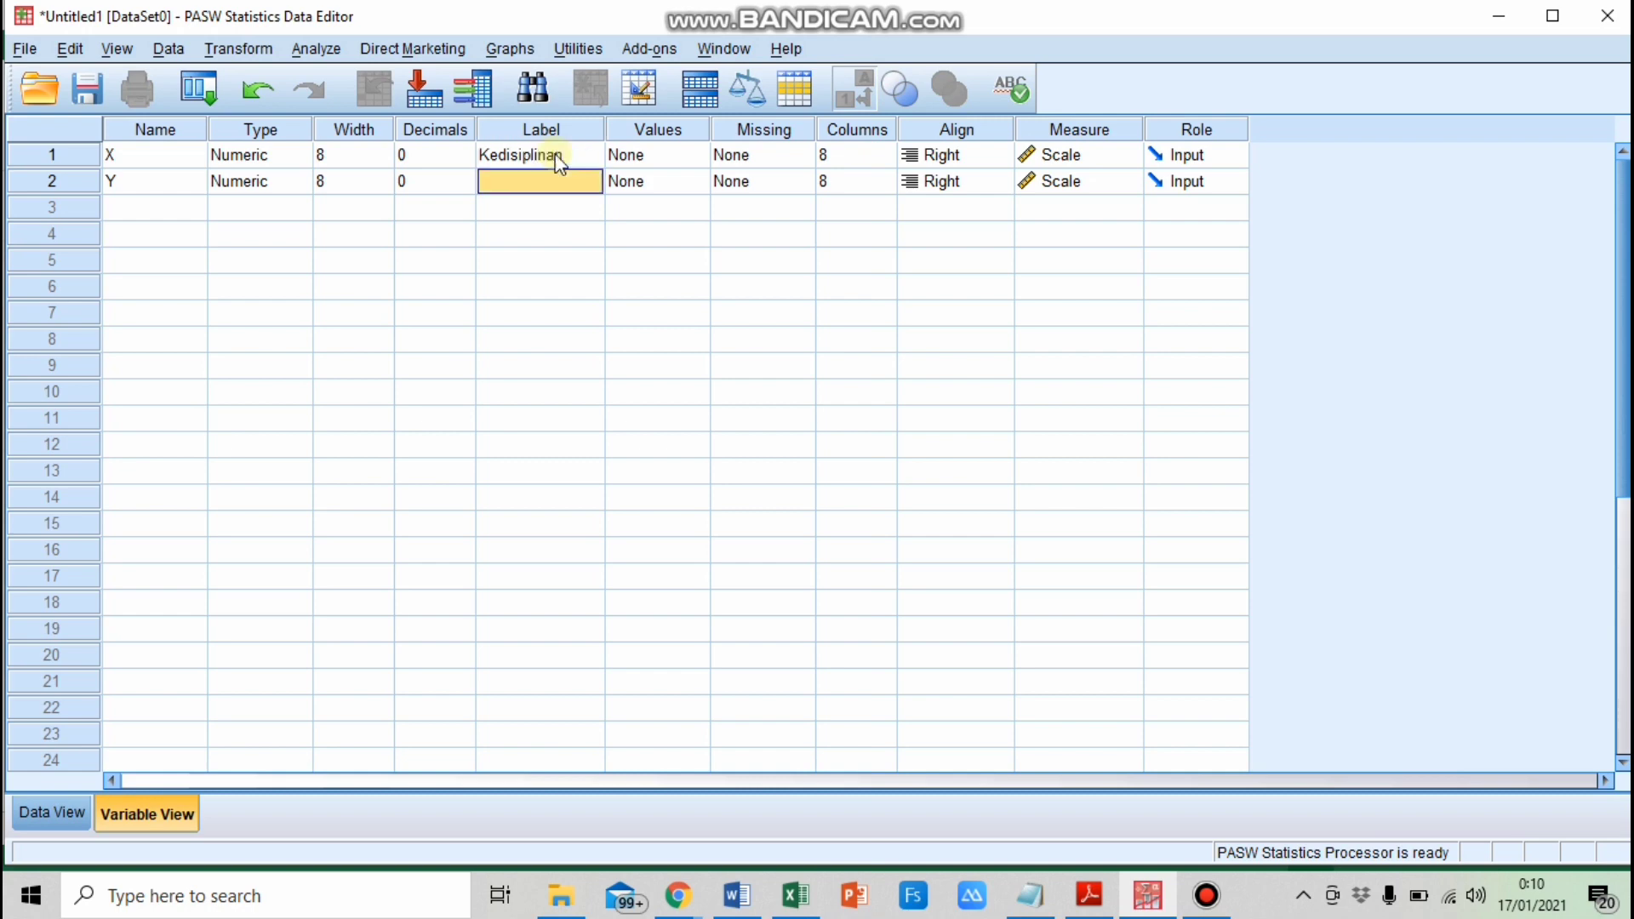
type("Prestasi Belajar")
Step: Switch to Excel and copy the Kedisiplinan and Prestasi Belajar scores of all 25 respondents, cells C4 to D28
left_click(48, 814)
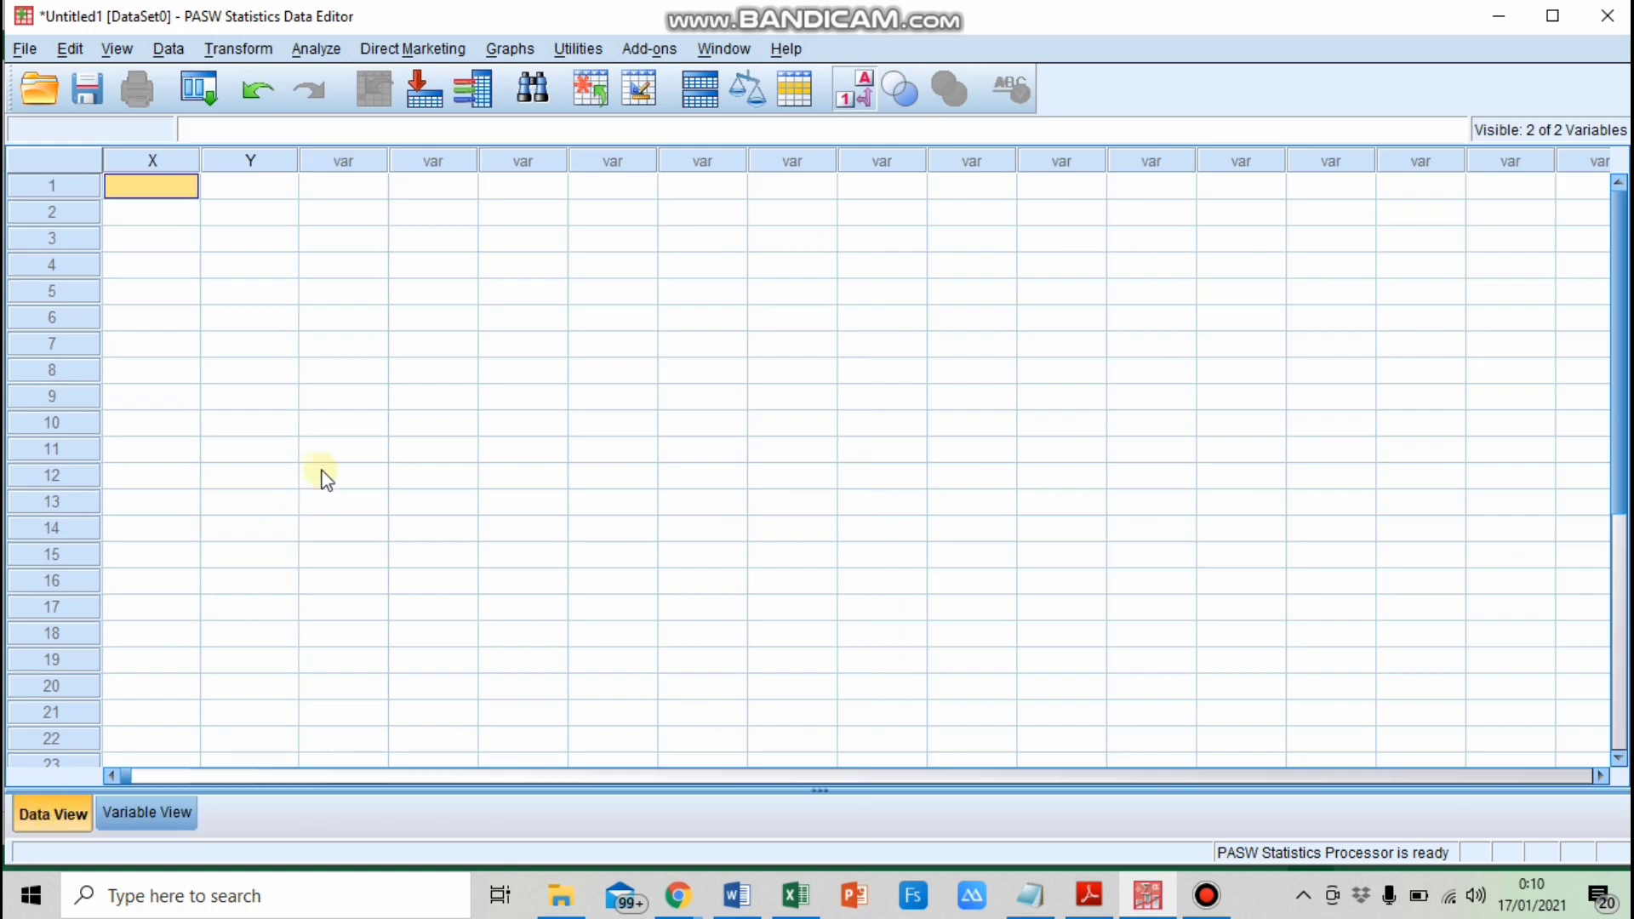
left_click(813, 905)
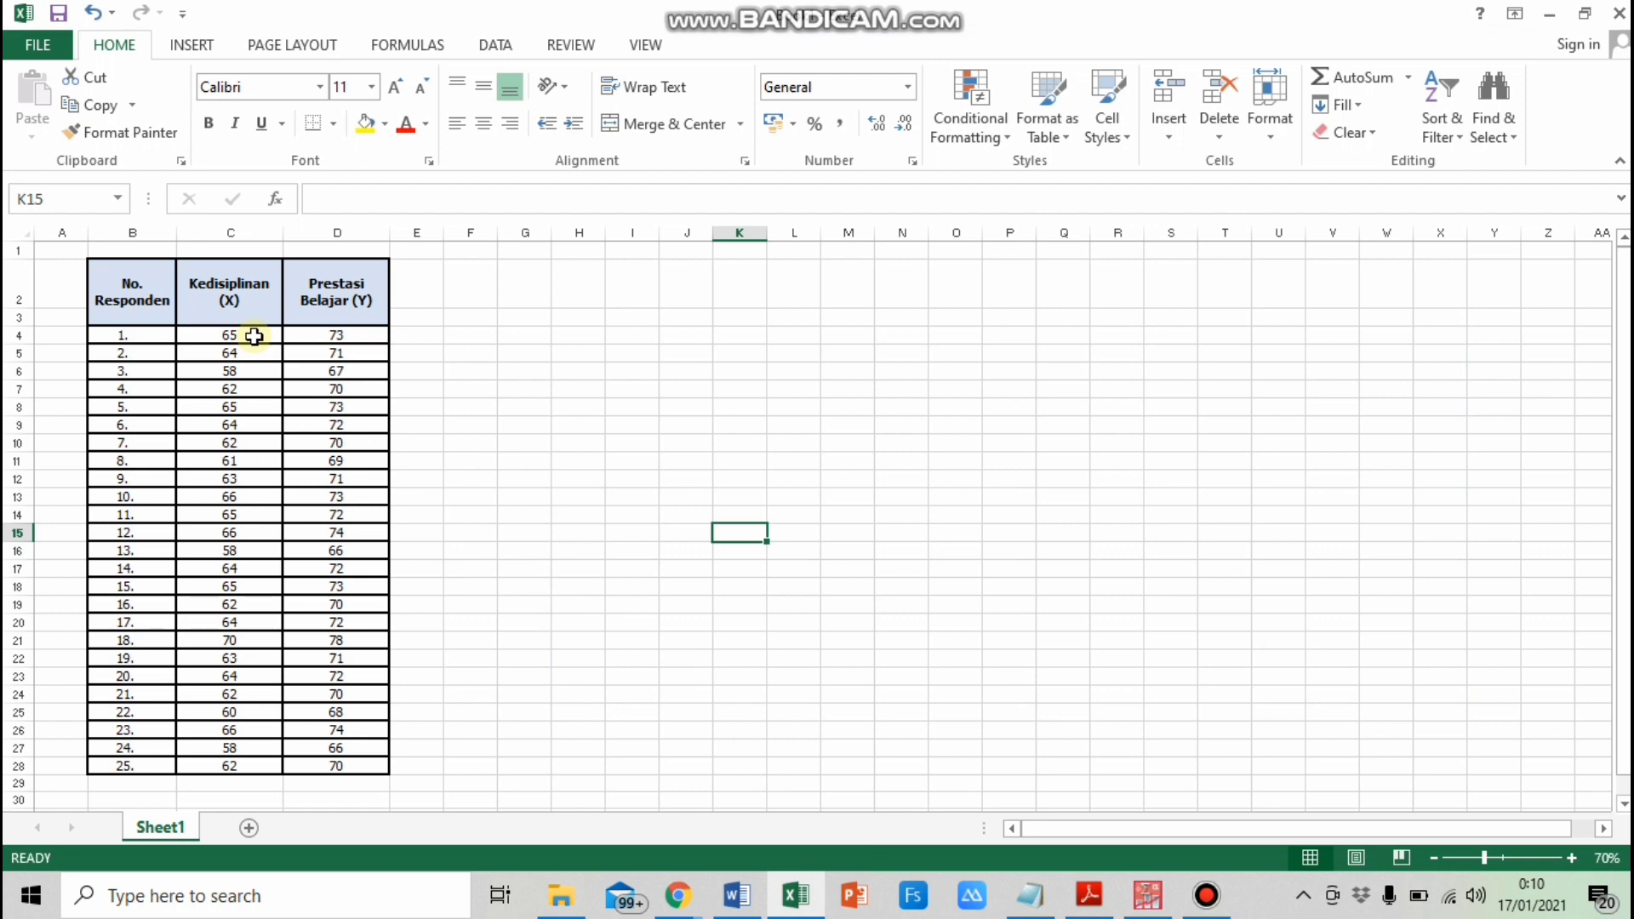
left_click_drag(254, 336, 361, 764)
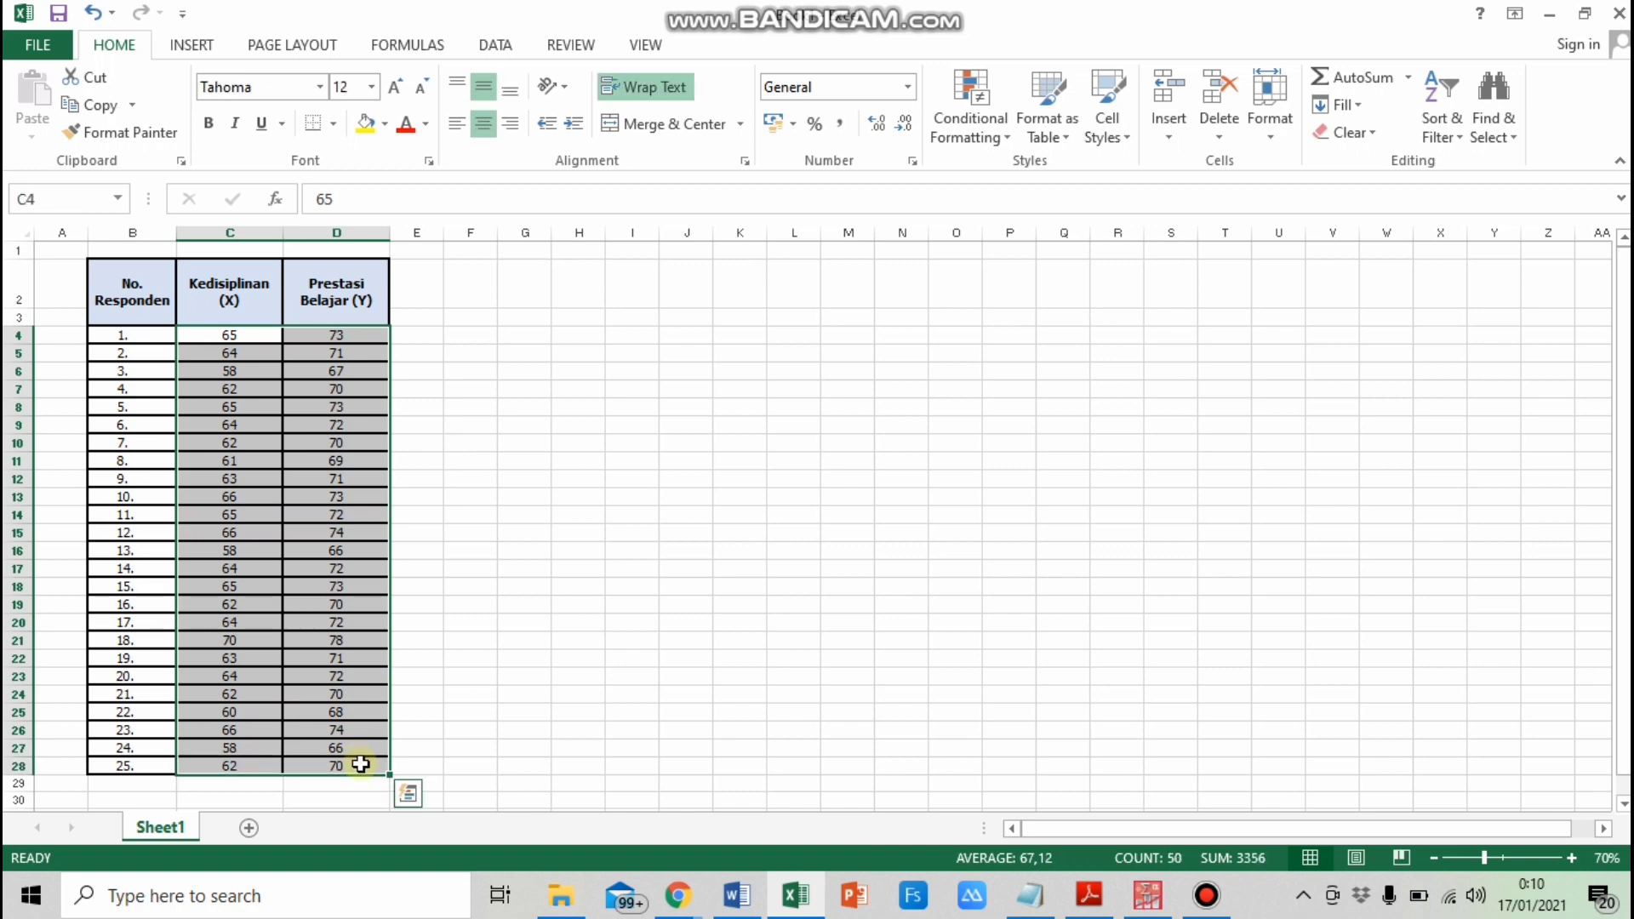
key("ctrl+c")
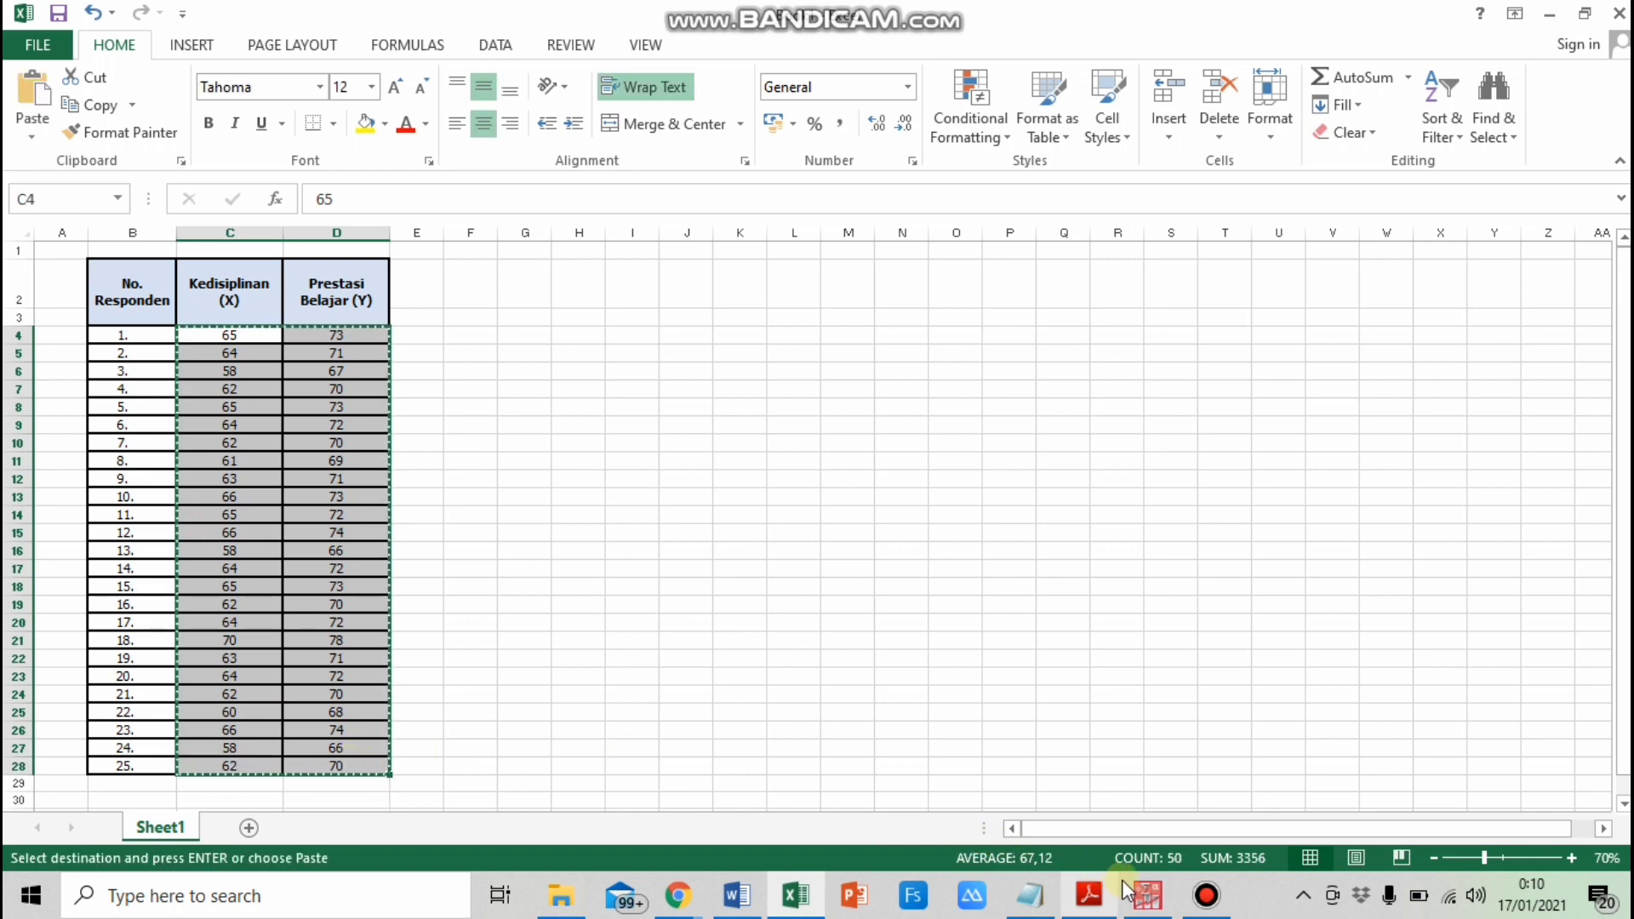
Step: Switch to PASW Statistics, paste the copied scores into columns X and Y from row 1, and check the rows
left_click(1147, 899)
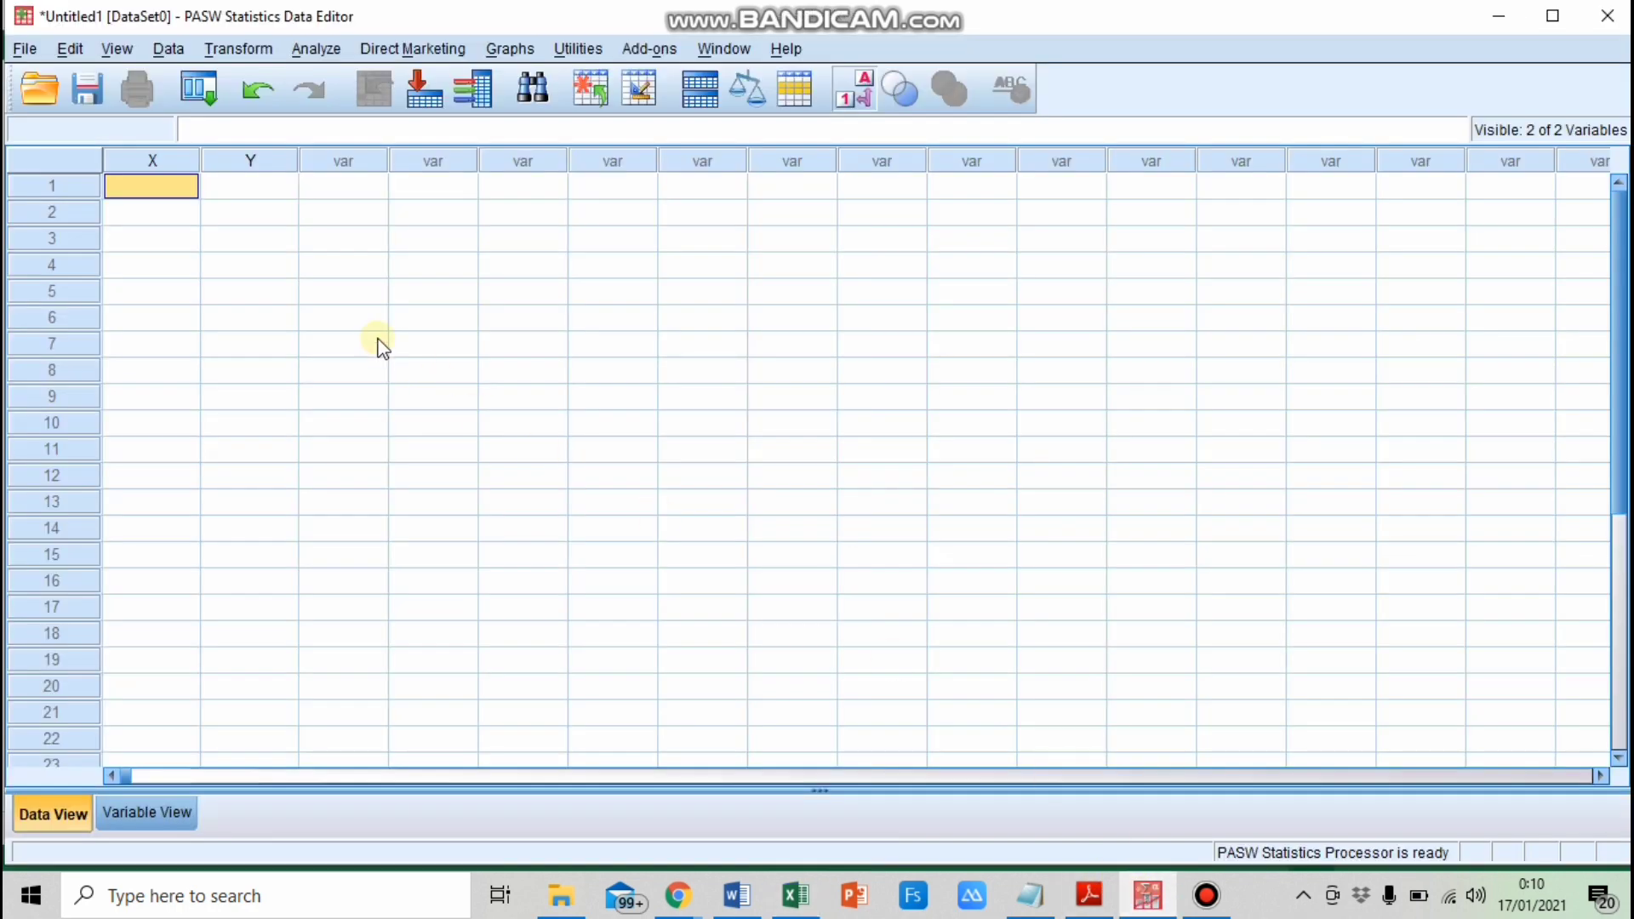
right_click(179, 198)
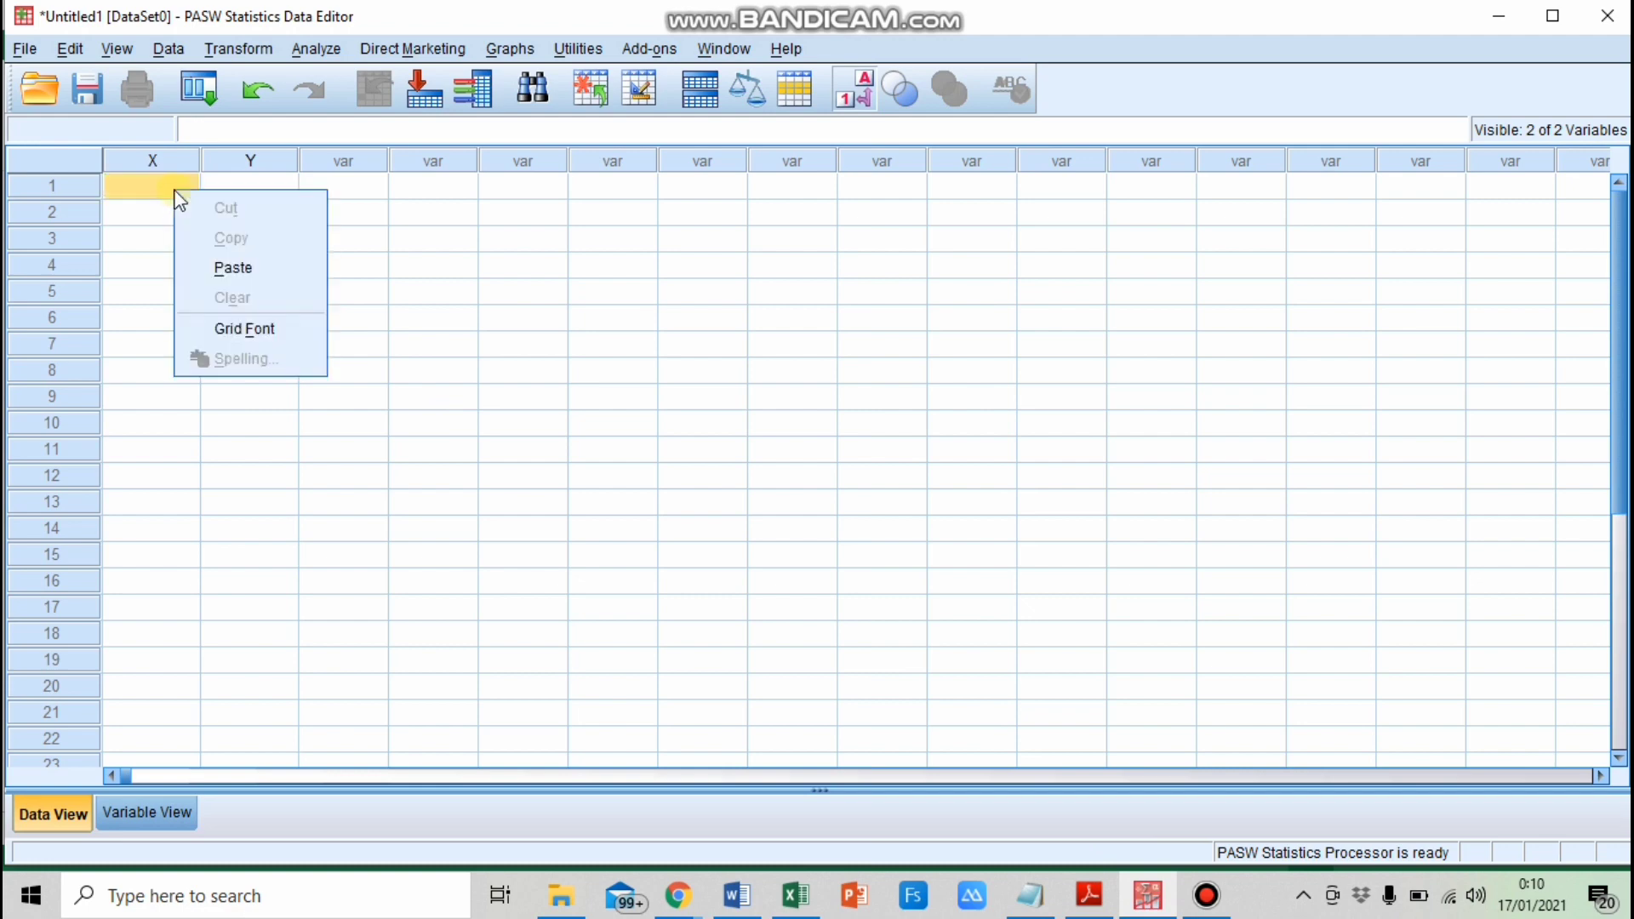
left_click(206, 263)
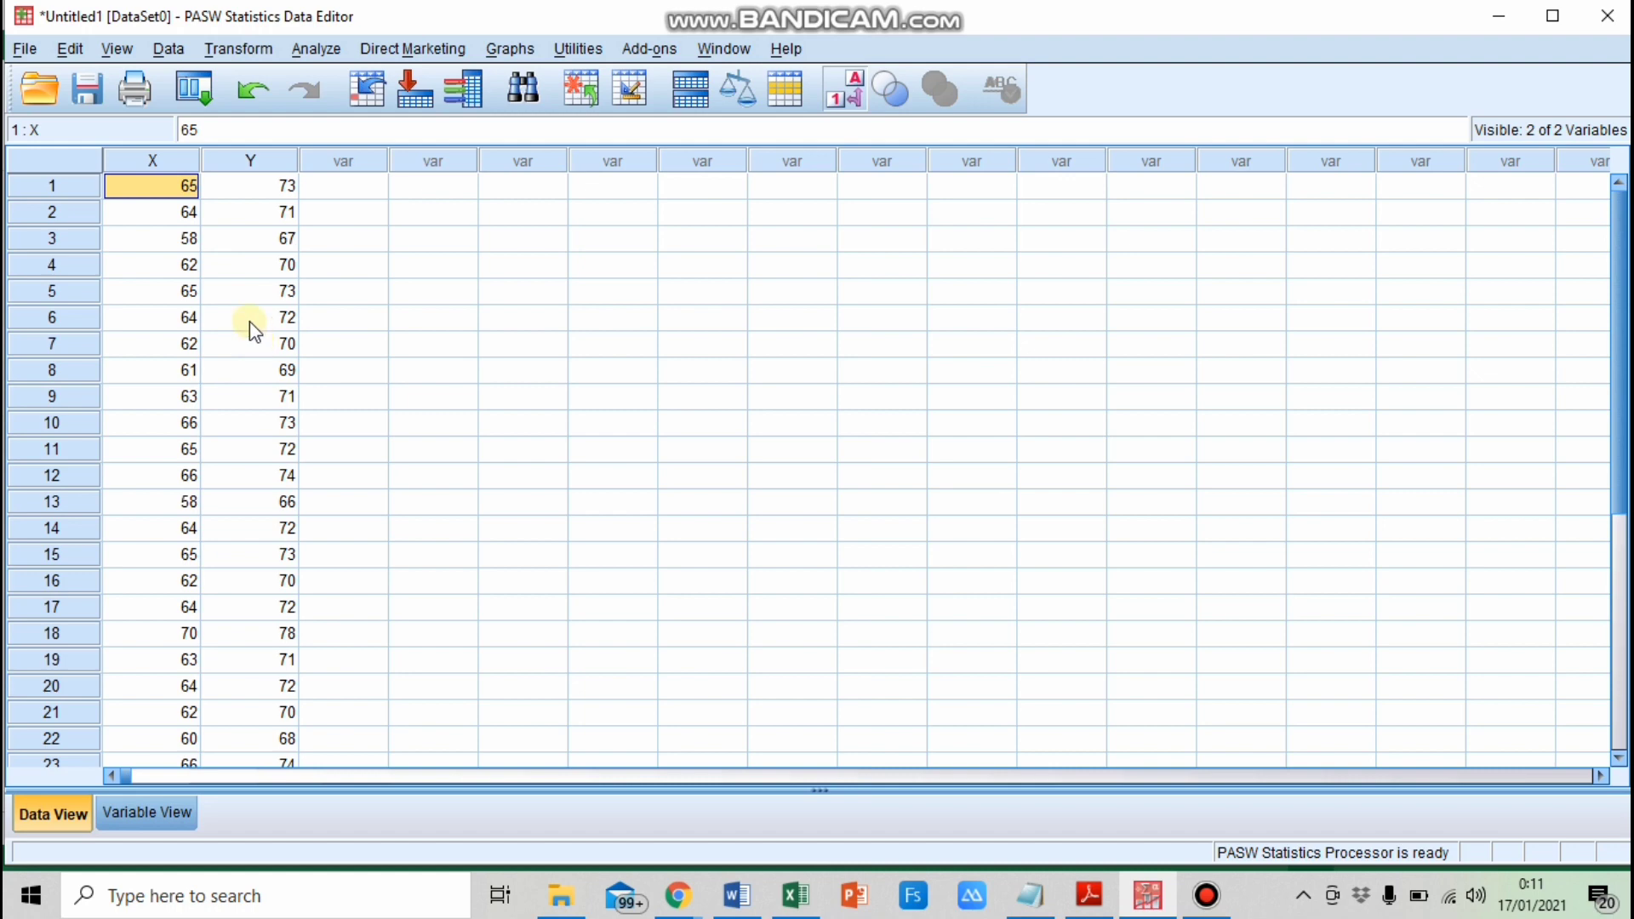
scroll(250, 328, "down", 3)
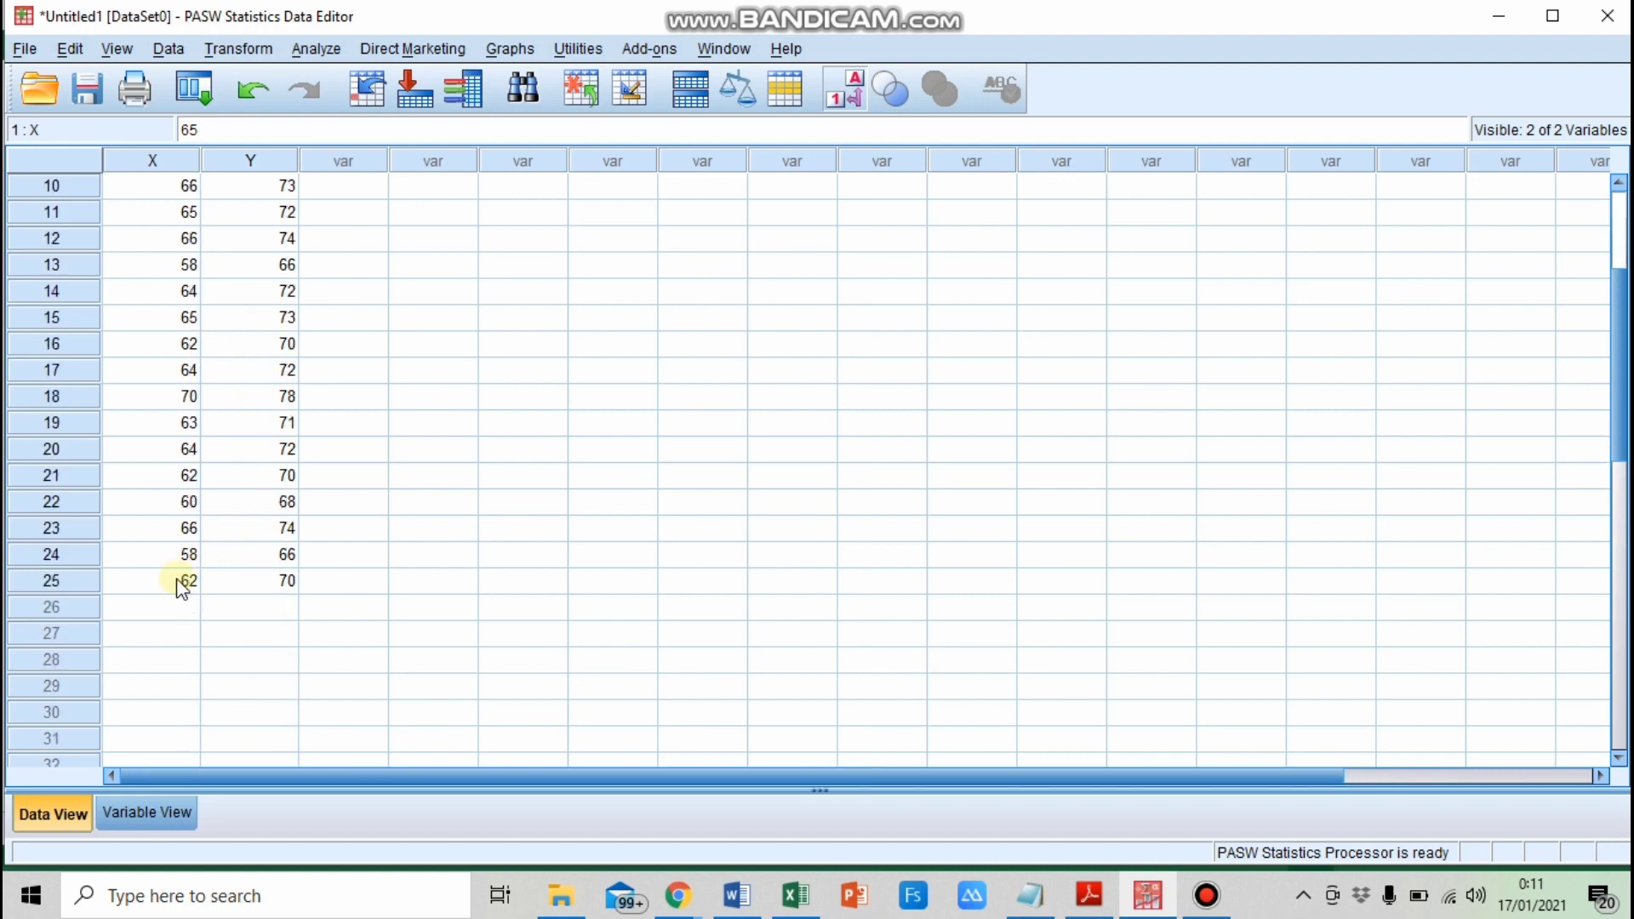
scroll(182, 588, "up", 3)
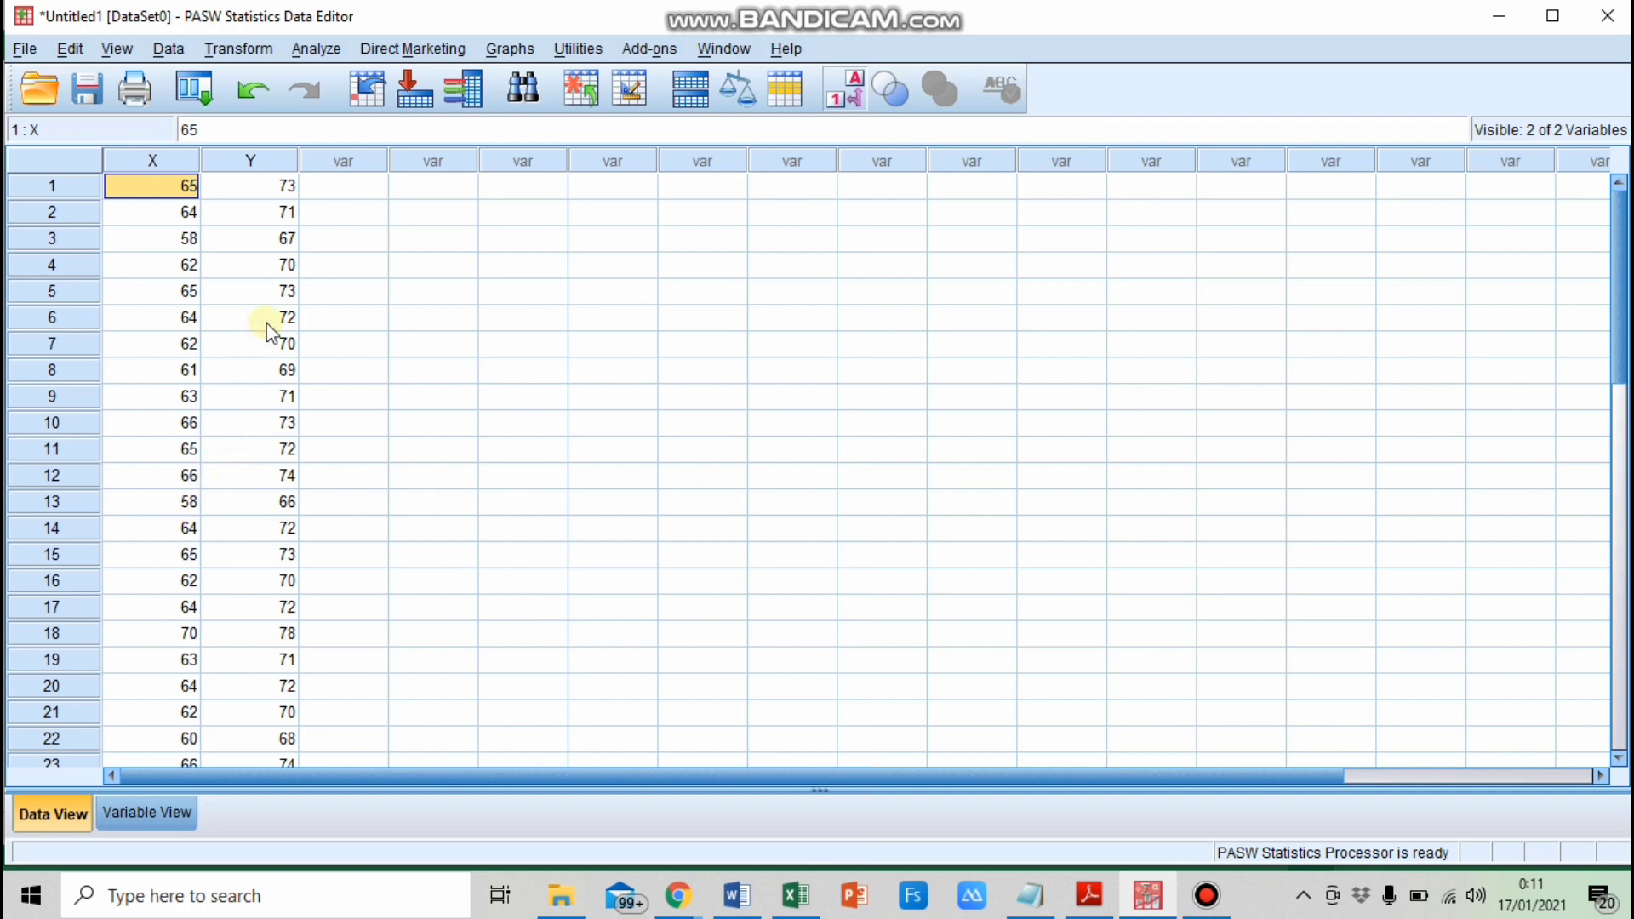
Step: Run a linear regression with Kedisiplinan [X] as the independent and Prestasi Belajar [Y] as the dependent variable
left_click(322, 51)
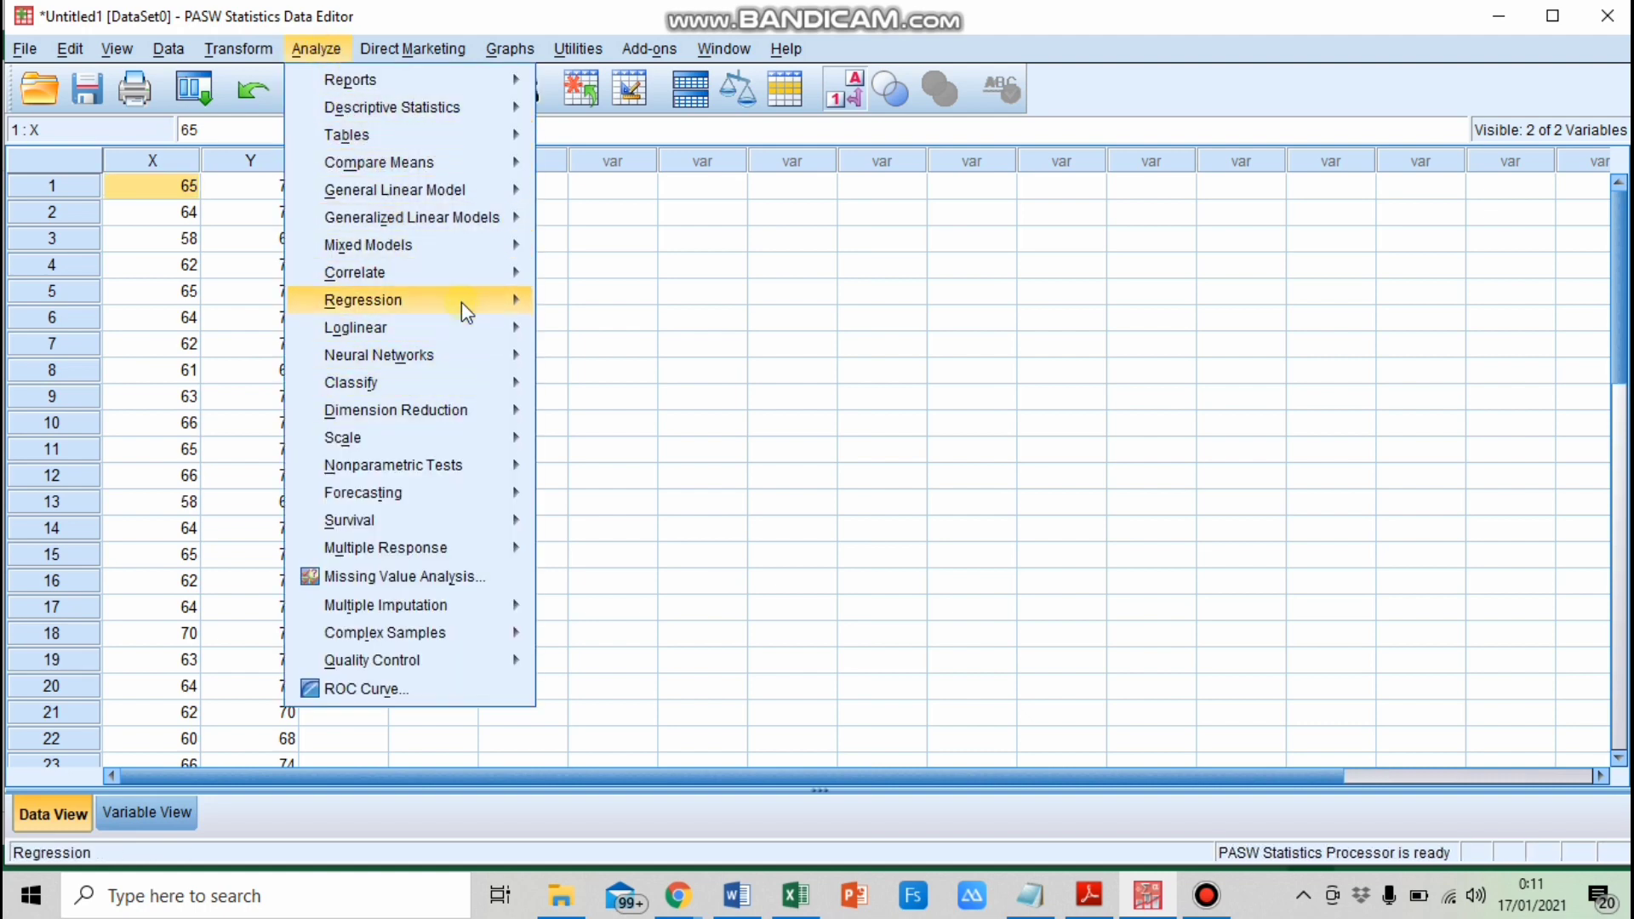
mouse_move(461, 303)
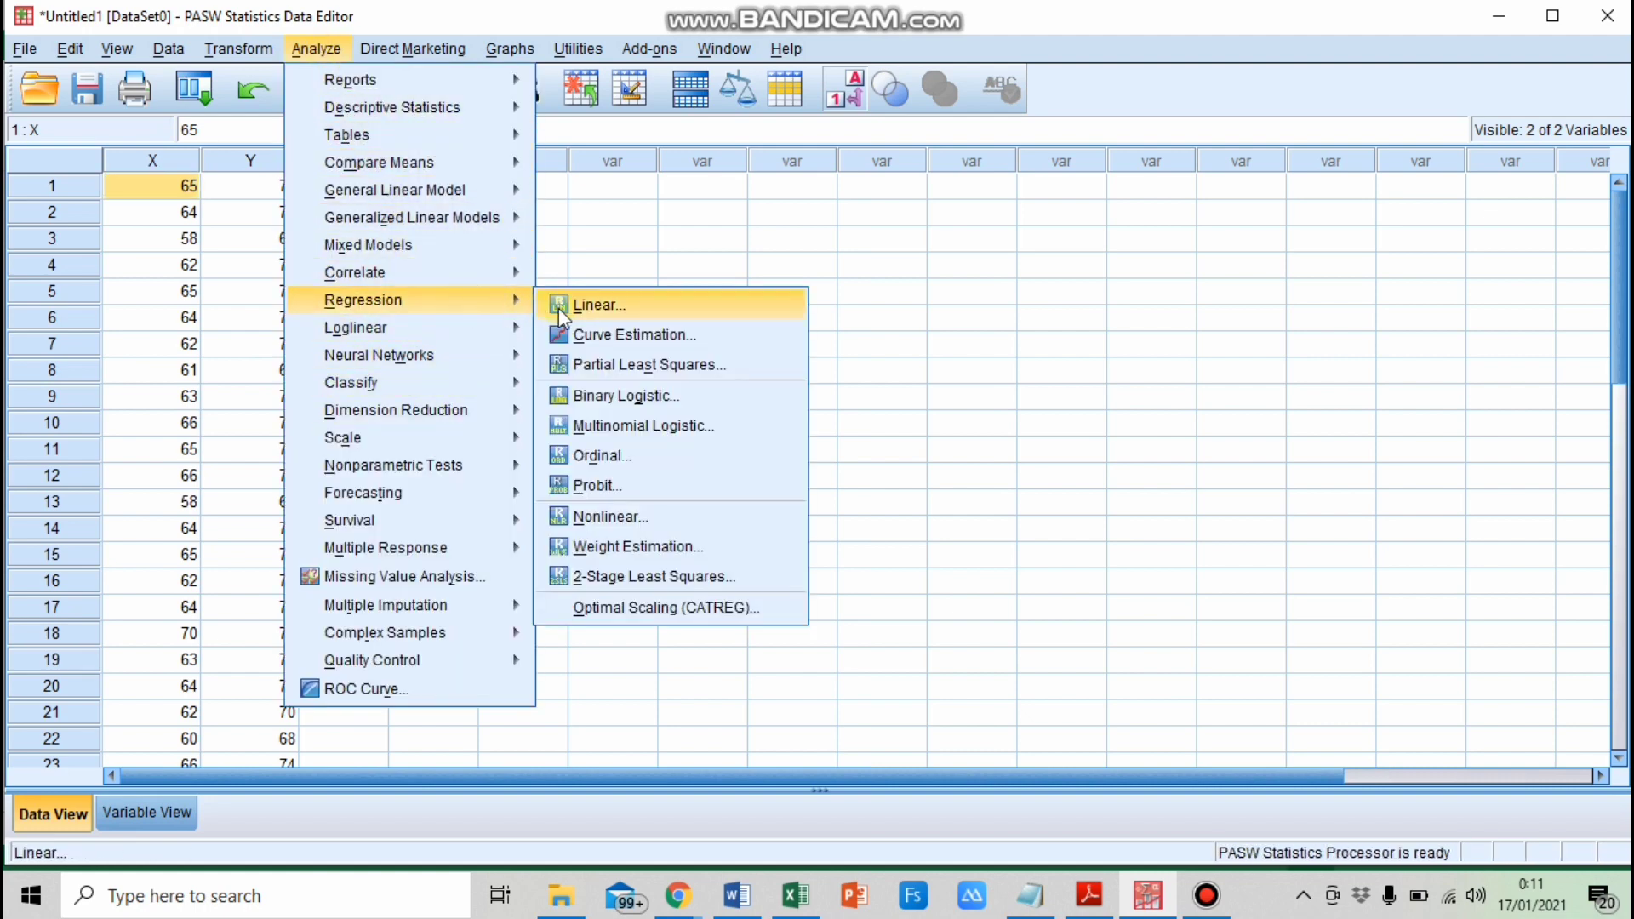
left_click(610, 305)
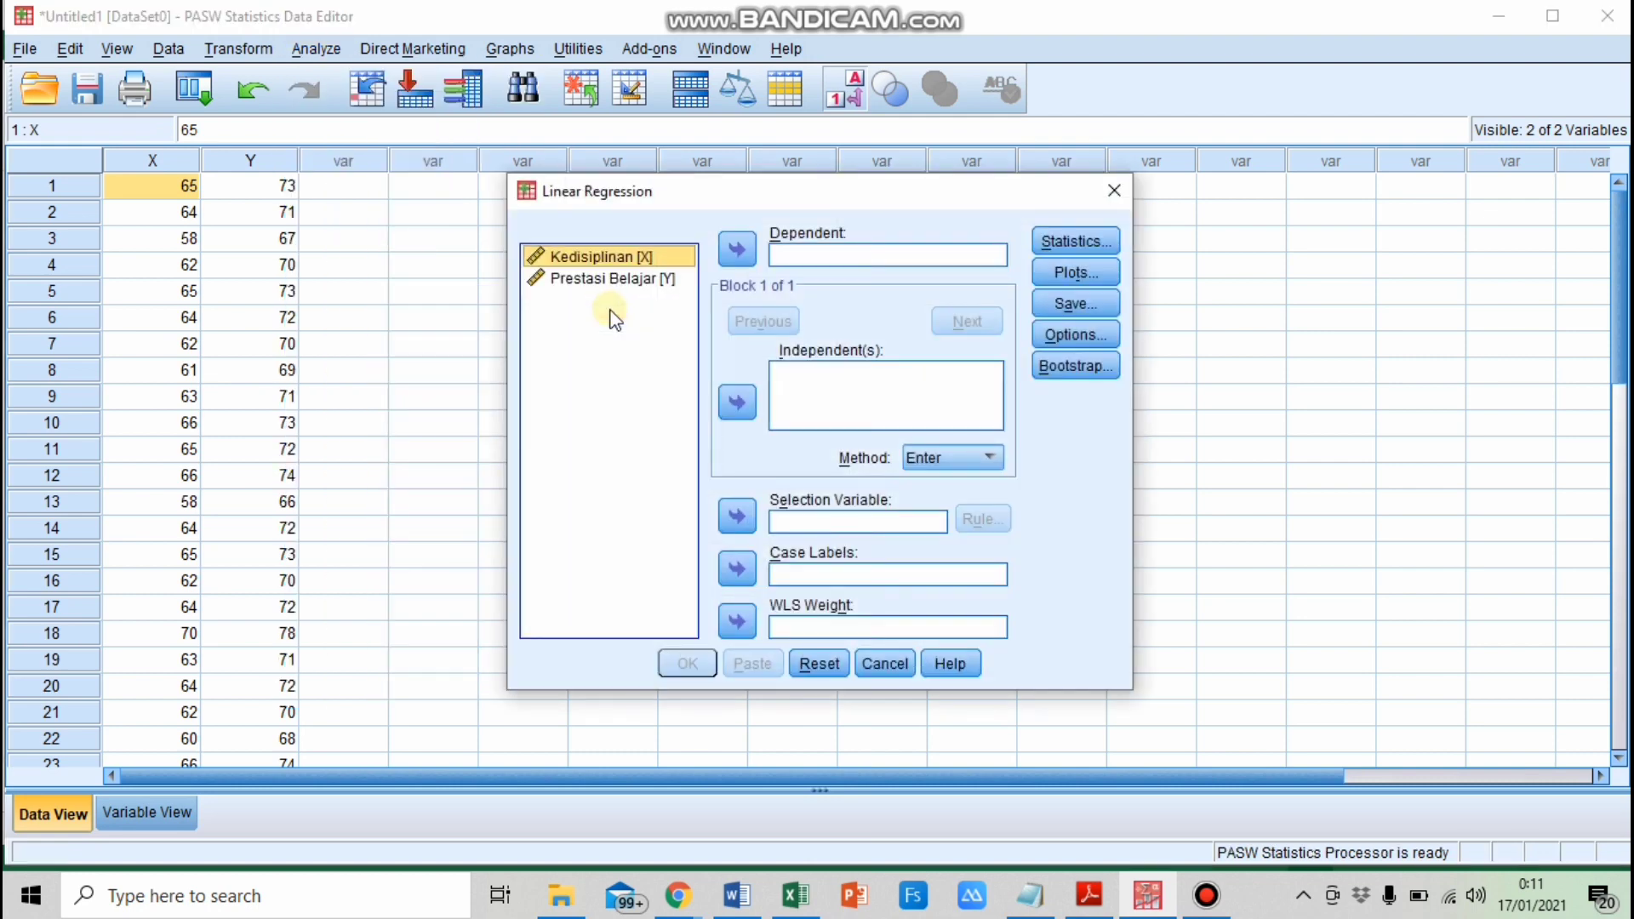
left_click(603, 279, "shift")
left_click(600, 258)
left_click(738, 402)
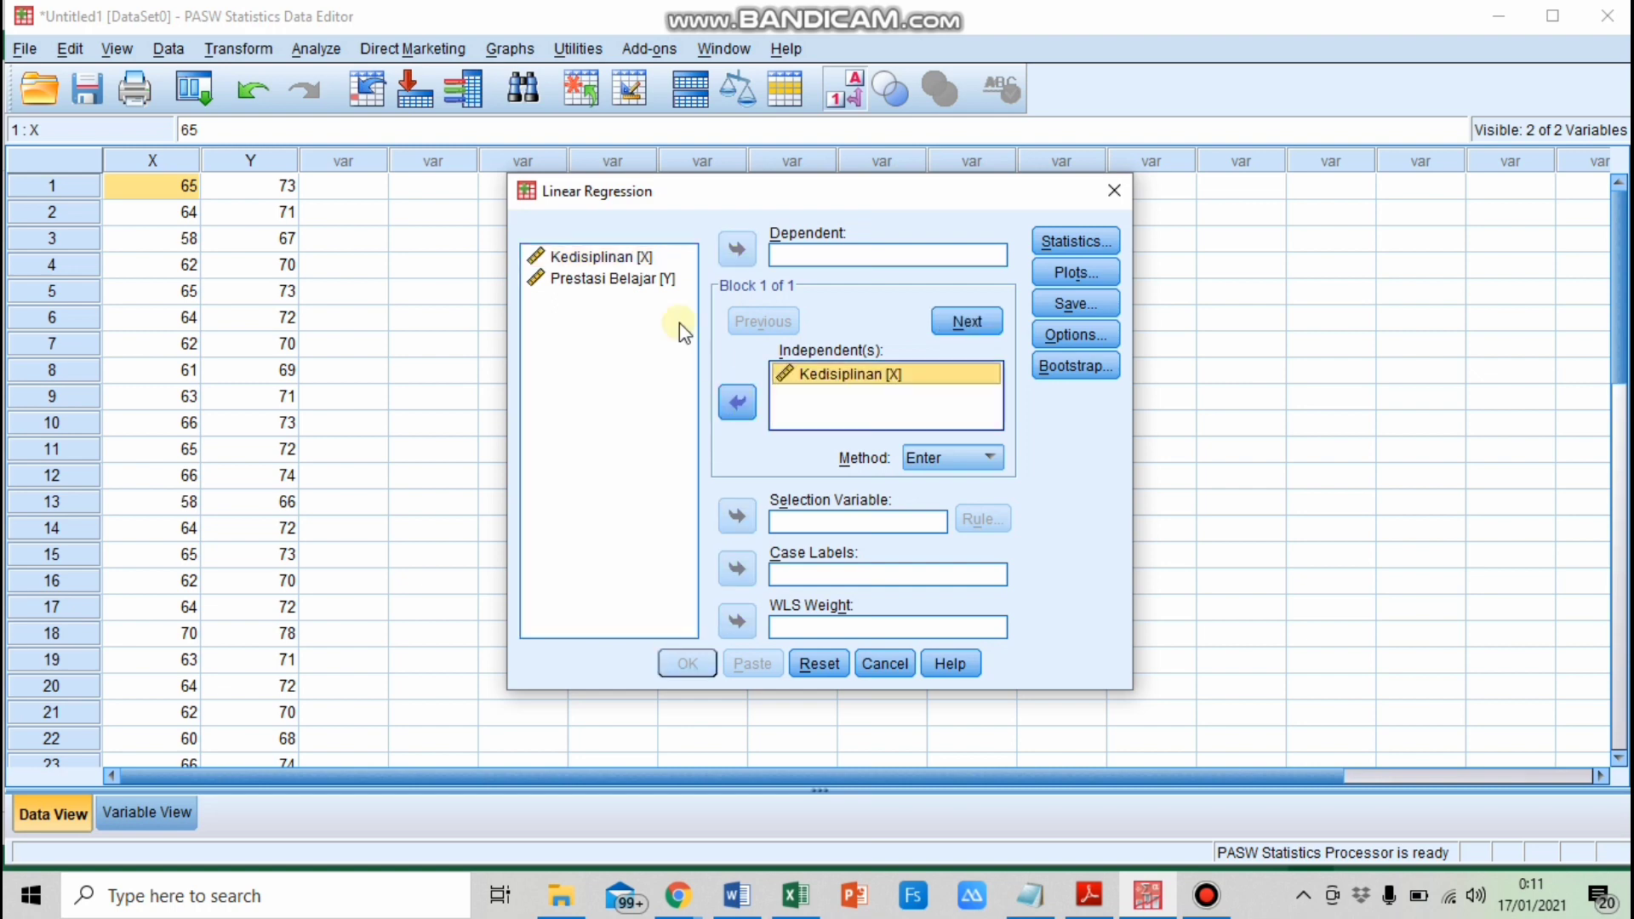
left_click(609, 281)
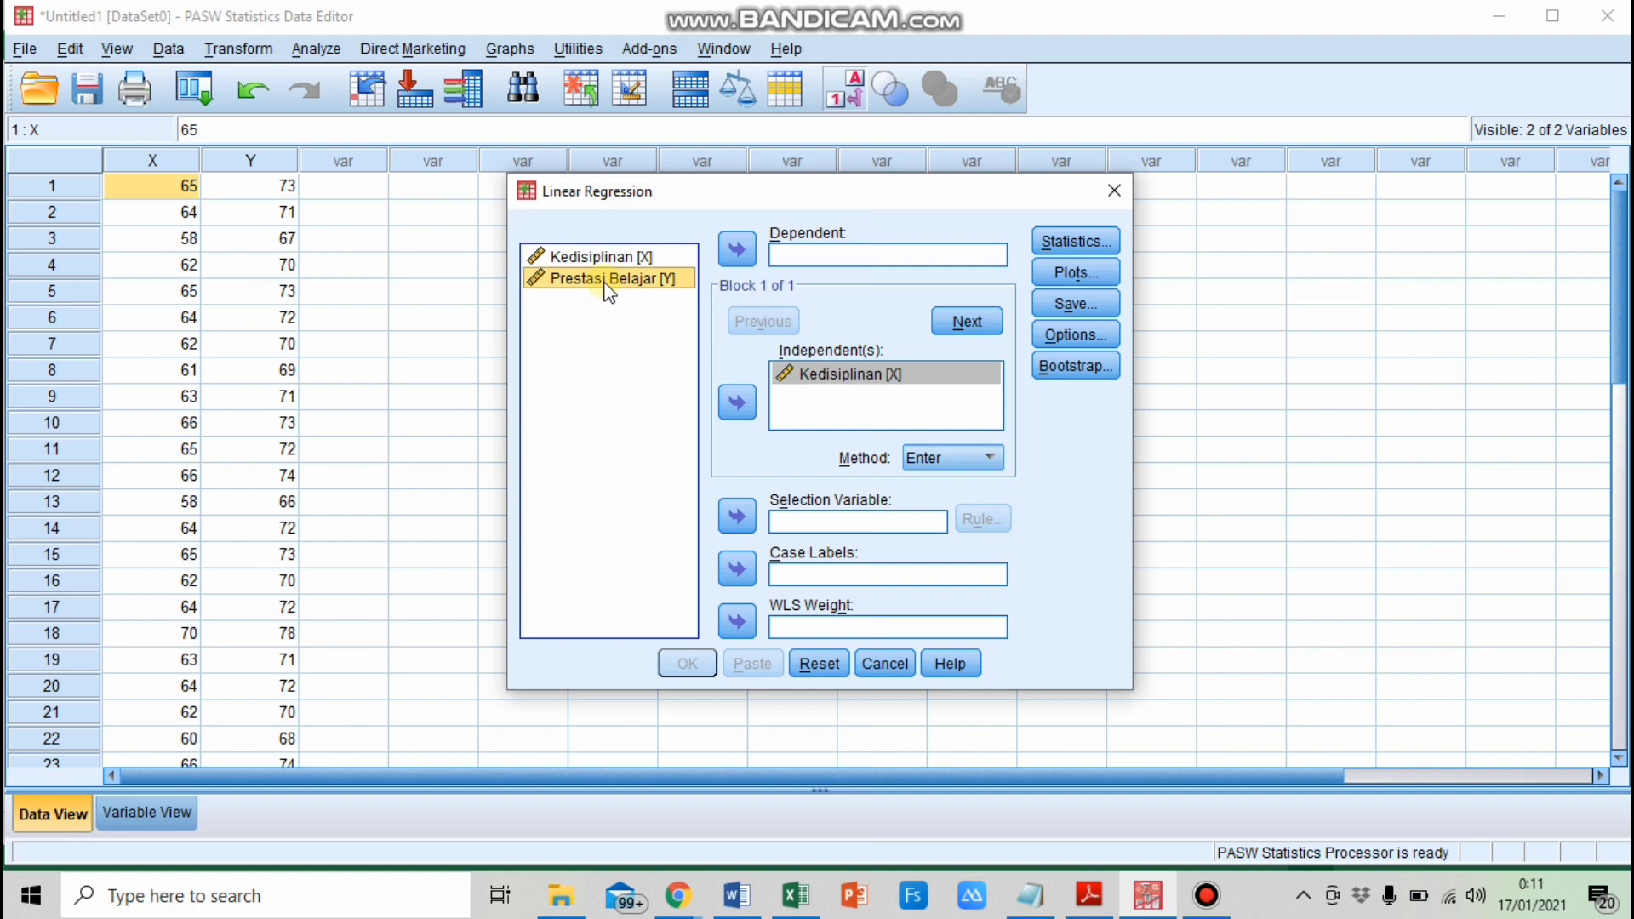
left_click(740, 250)
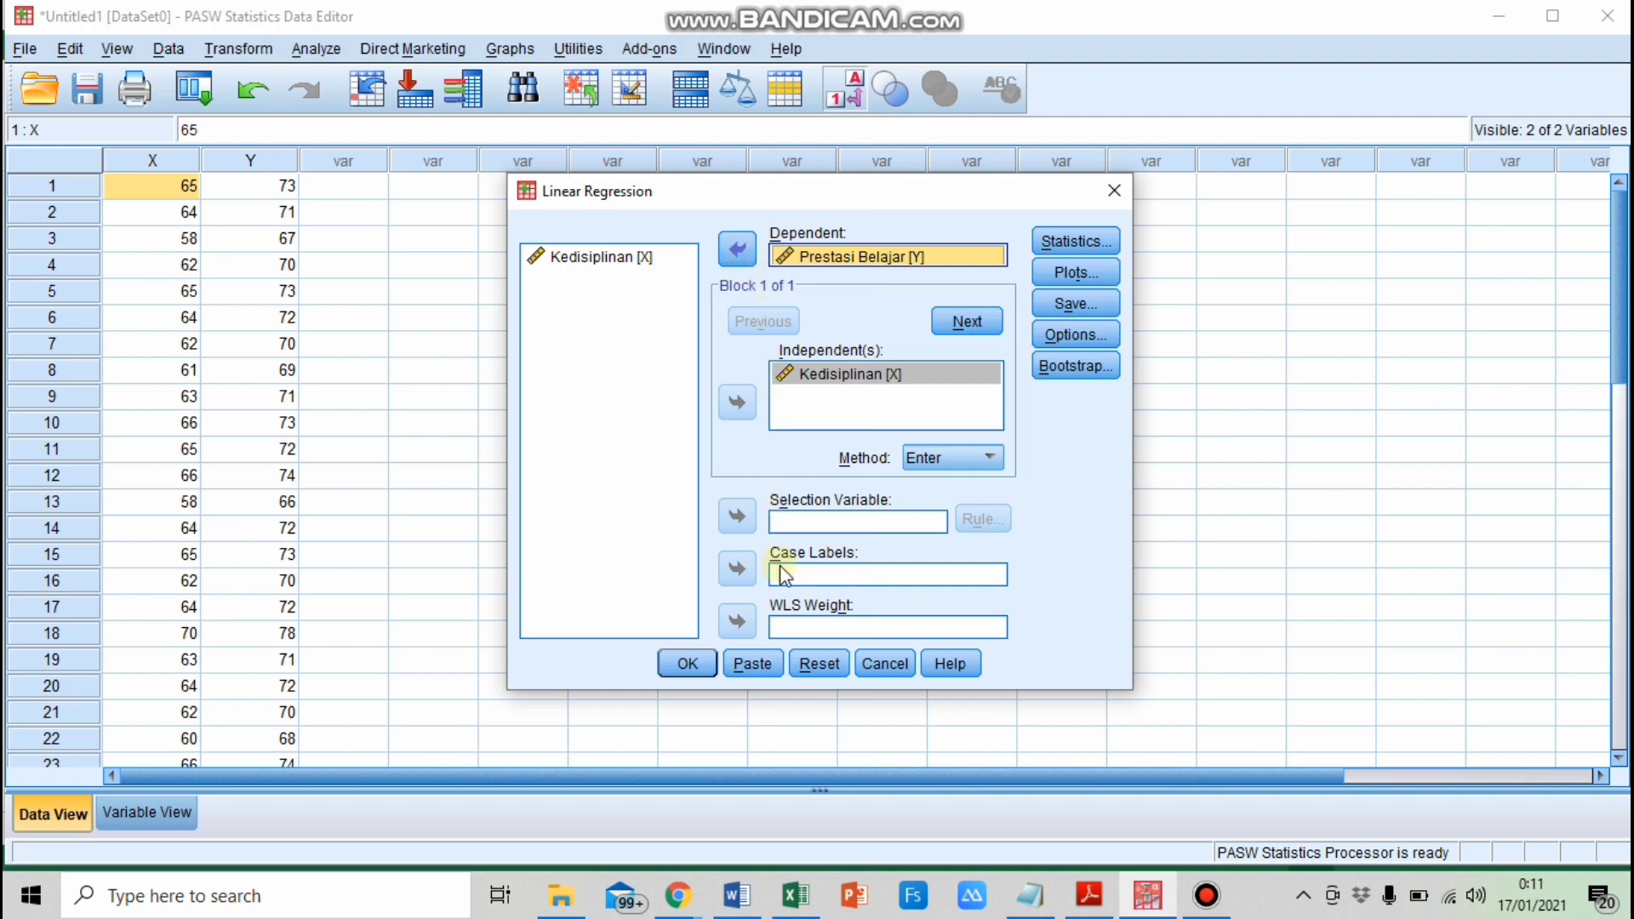
left_click(688, 665)
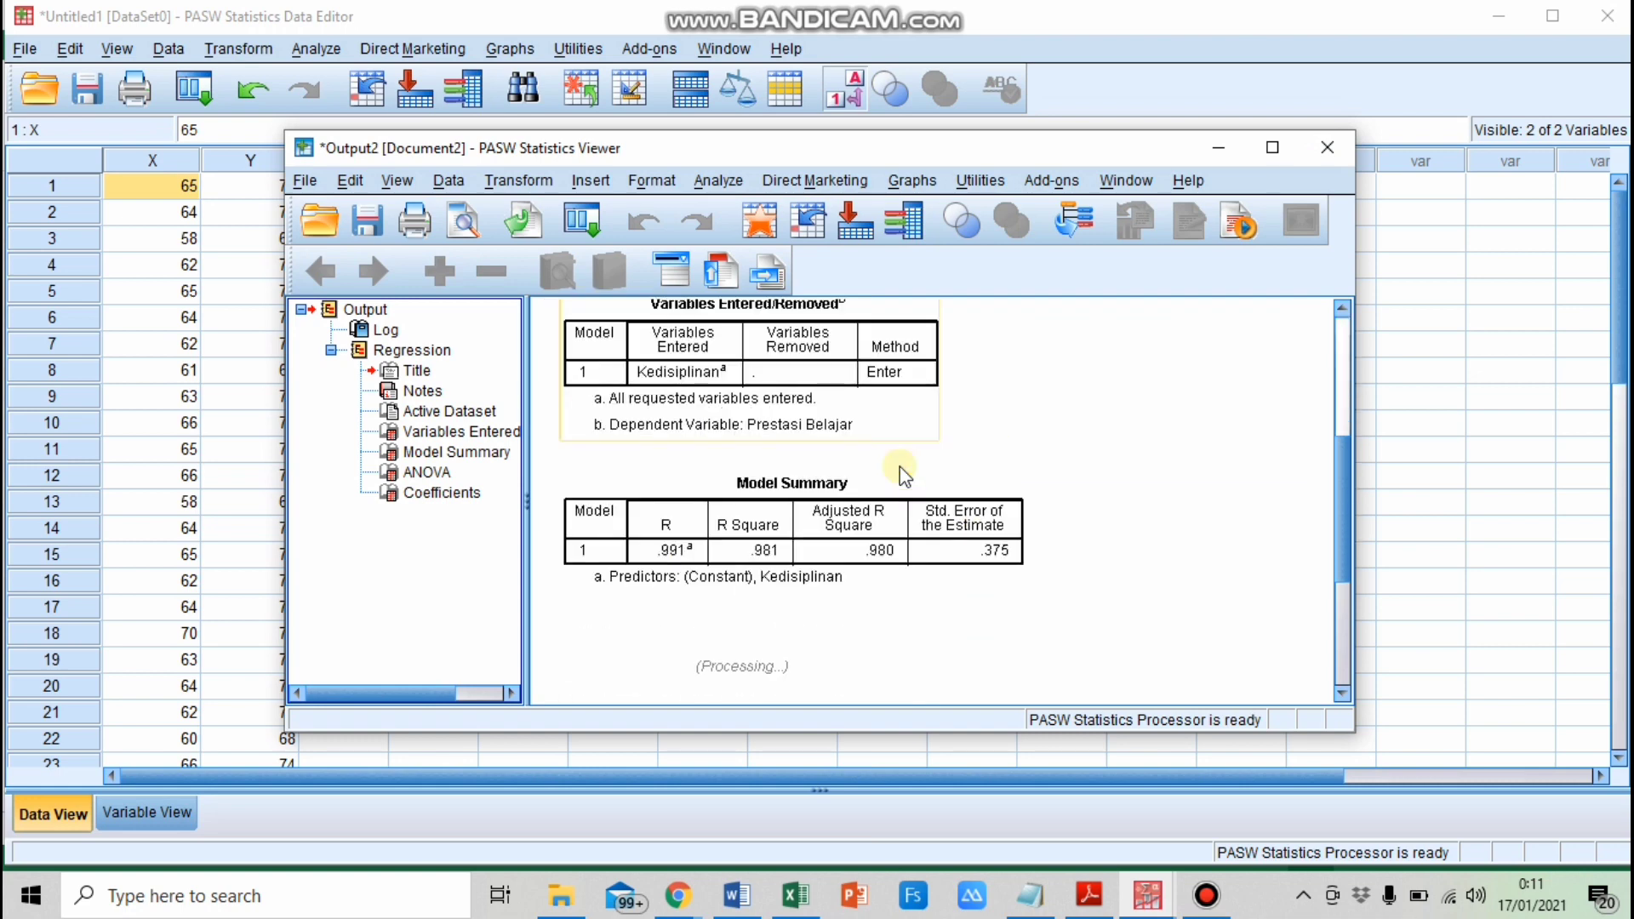
Step: Examine the regression output from the Variables Entered/Removed table through the Model Summary, ANOVA and Coefficients tables
scroll(901, 466, "up", 2)
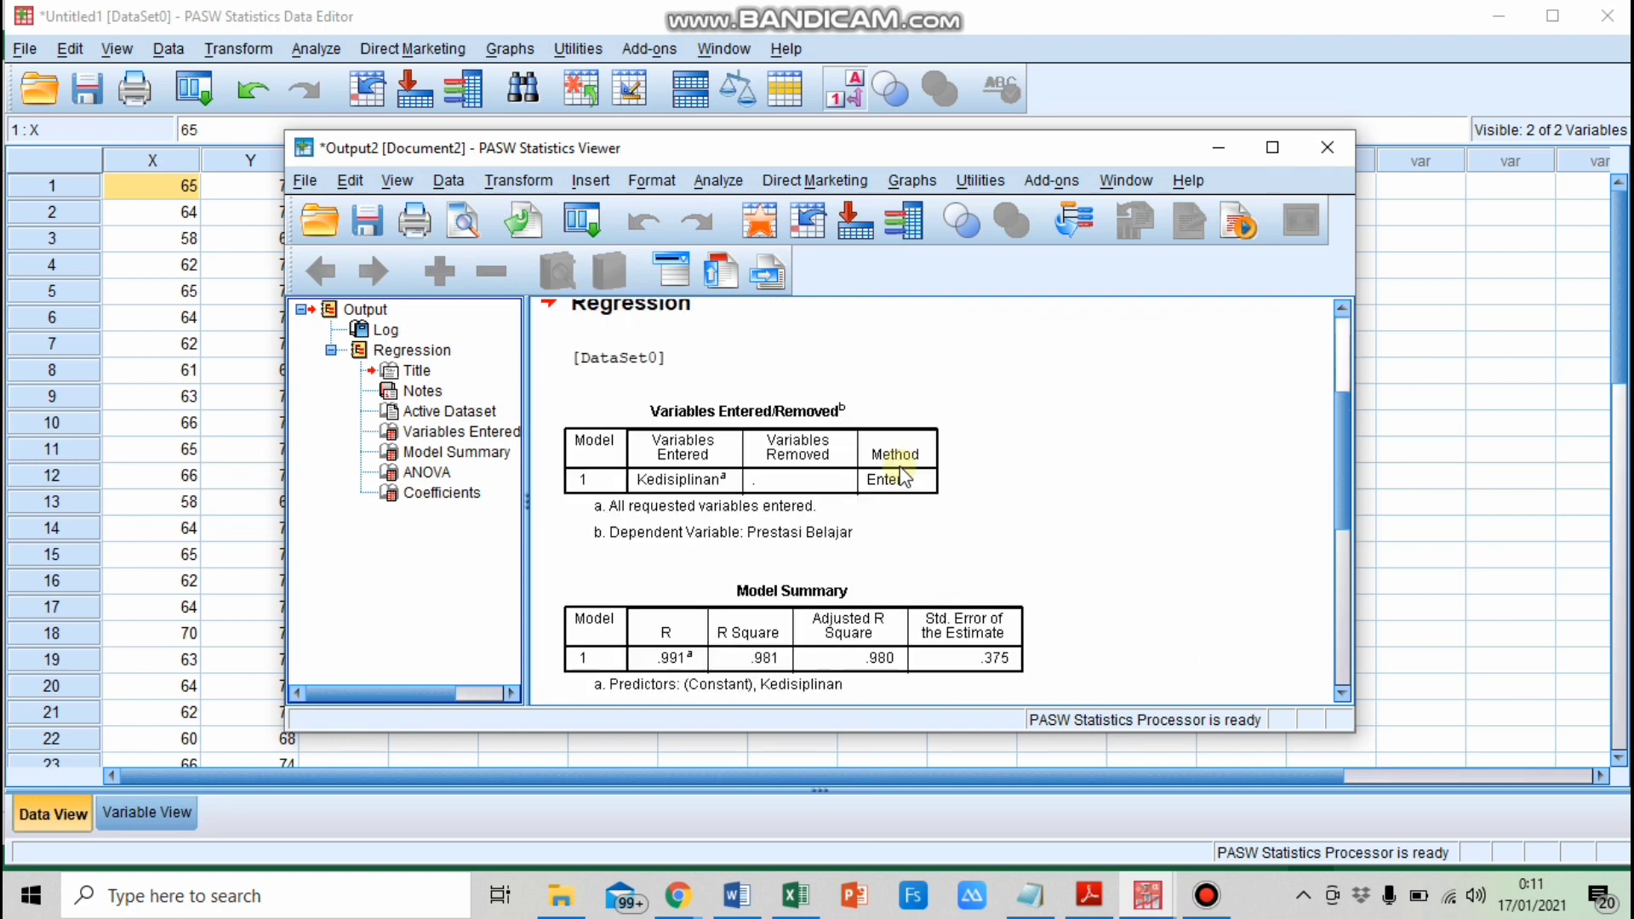
scroll(901, 472, "up", 2)
scroll(902, 471, "down", 2)
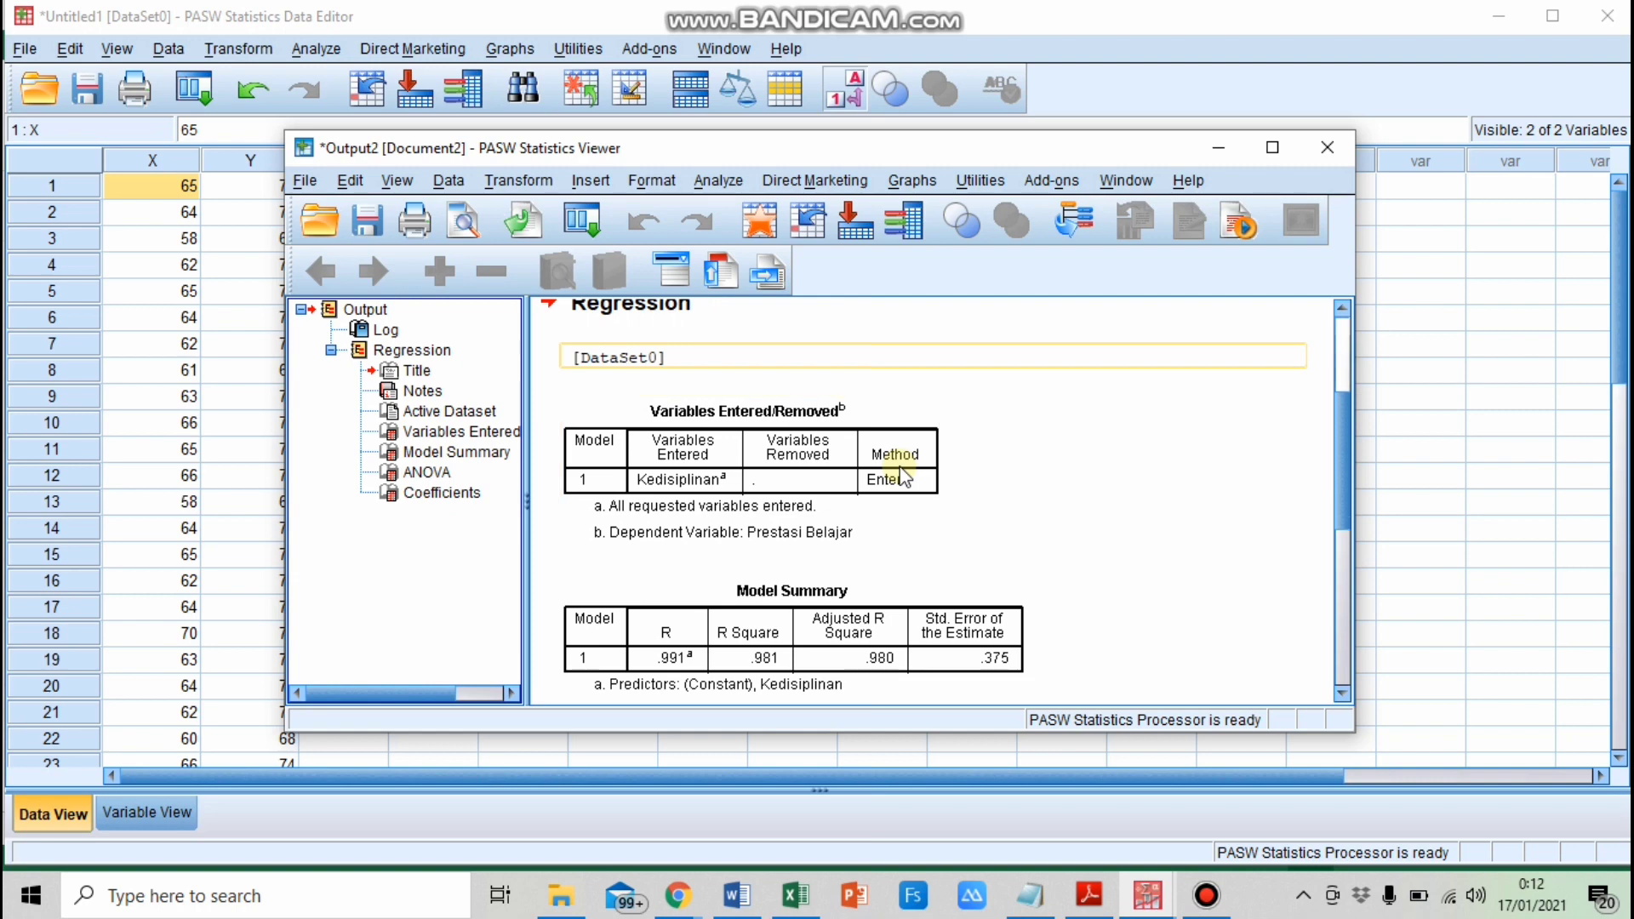
scroll(902, 475, "down", 2)
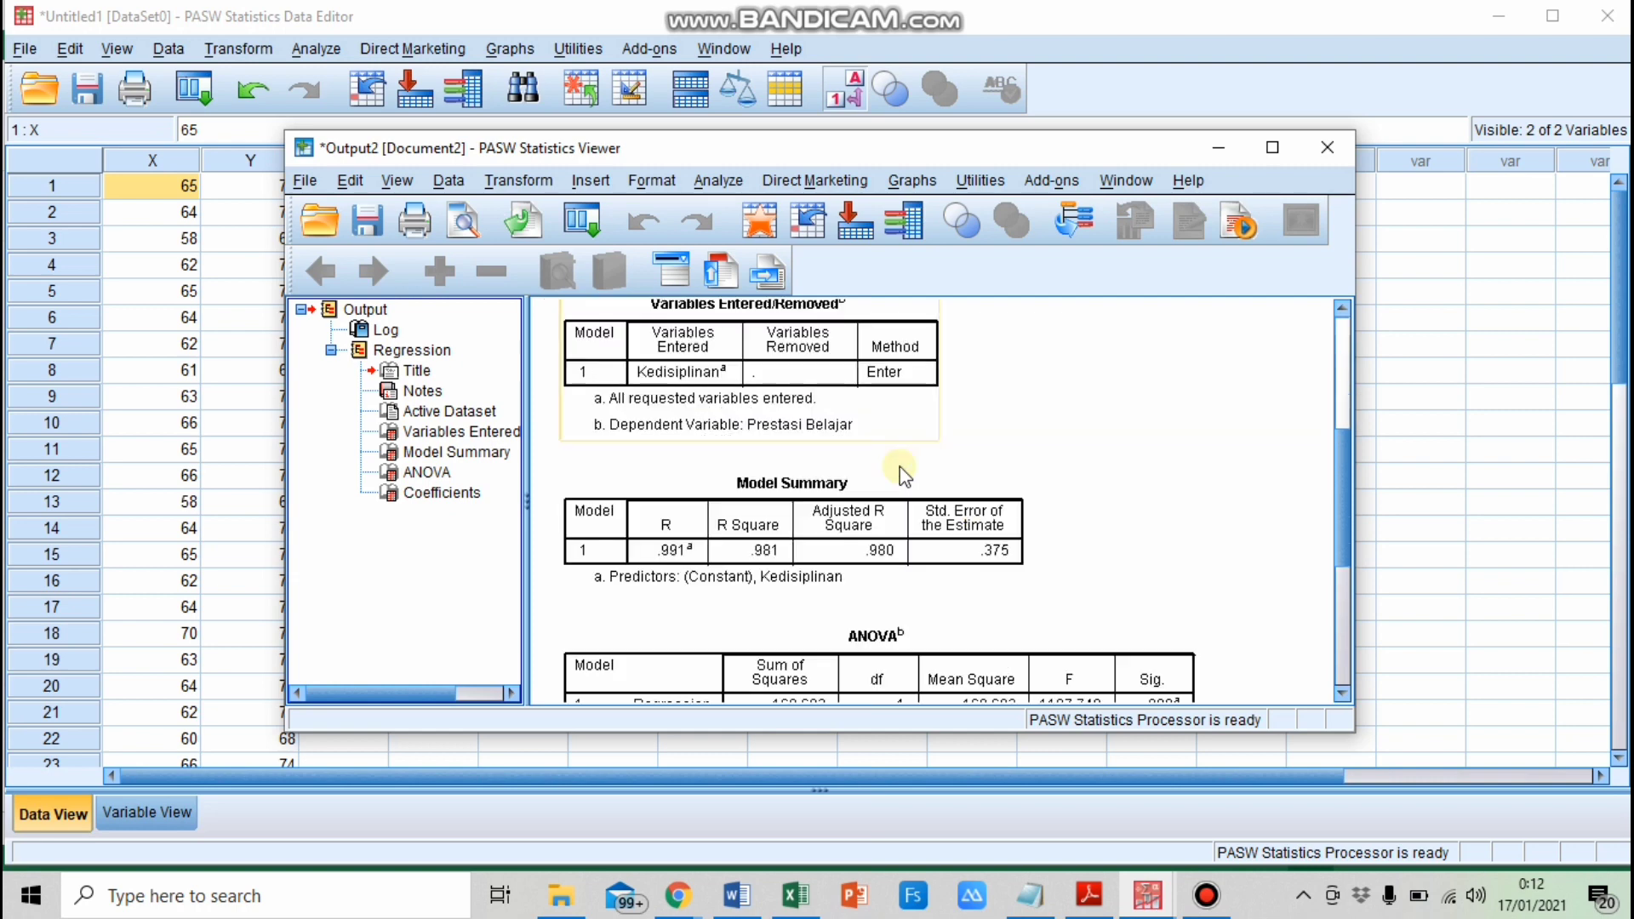
scroll(900, 466, "up", 2)
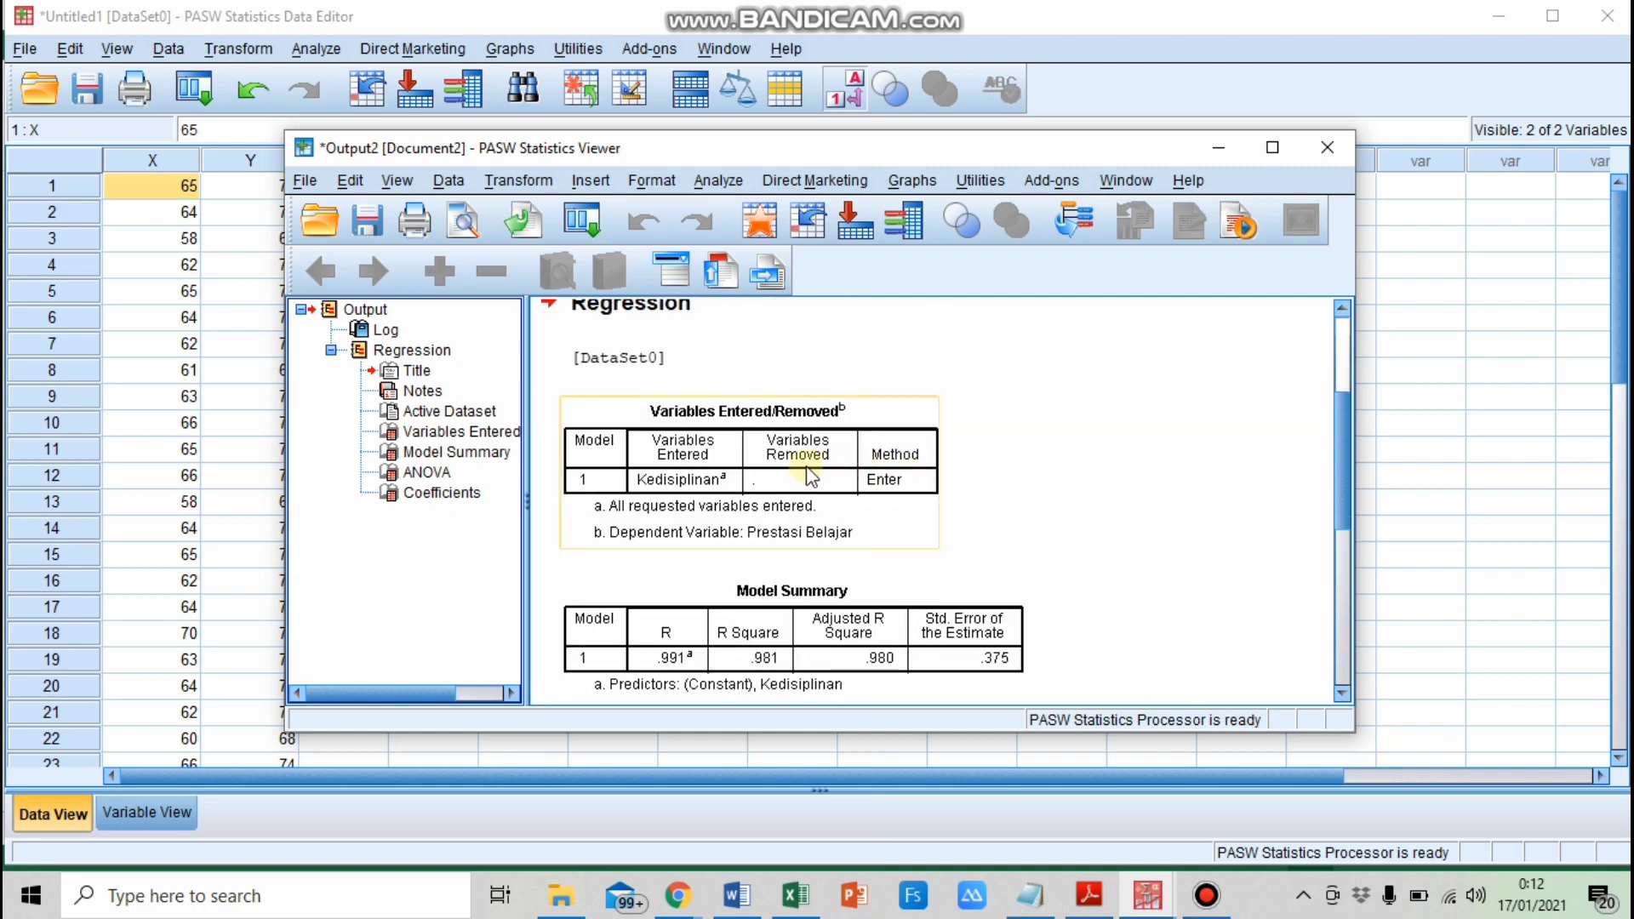
scroll(834, 477, "down", 4)
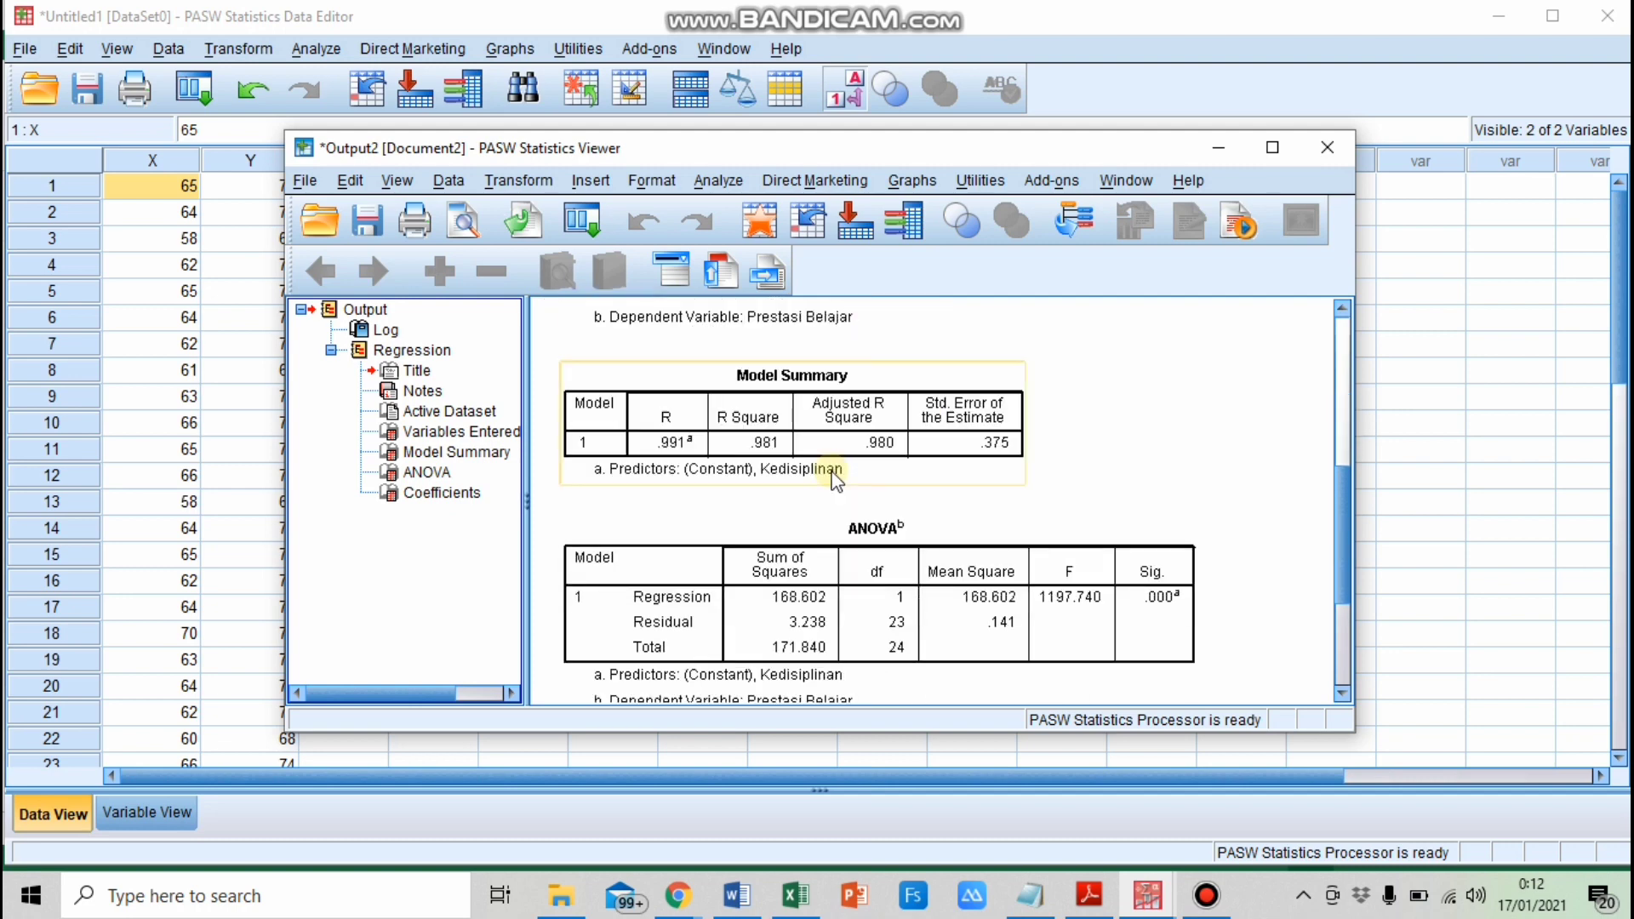
scroll(919, 622, "down", 4)
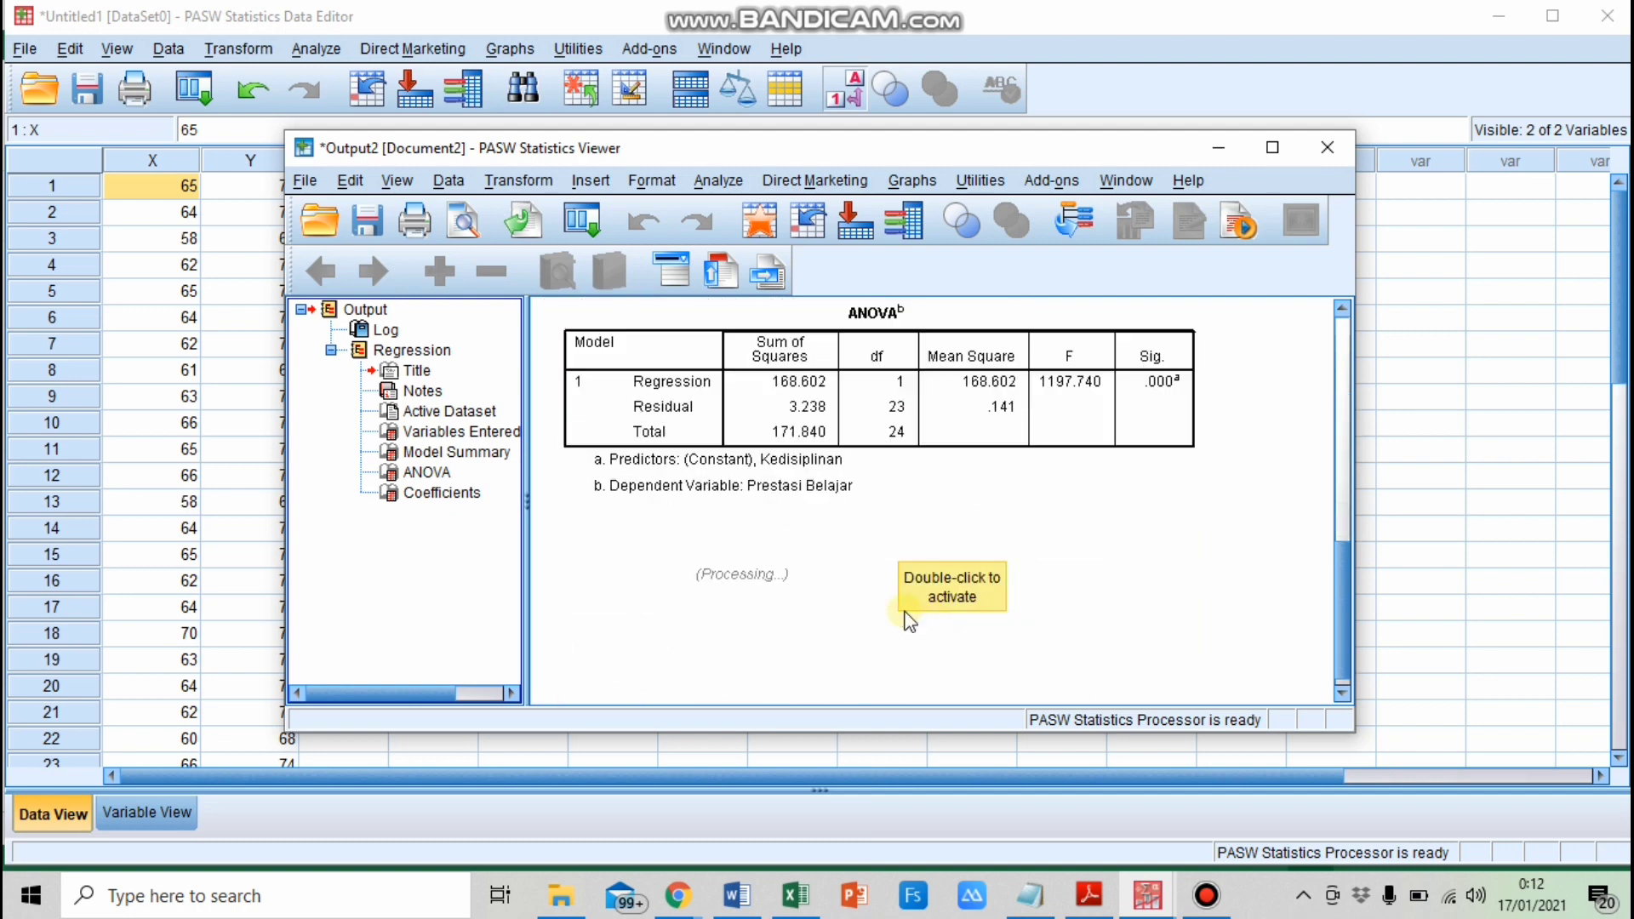
scroll(902, 611, "down", 1)
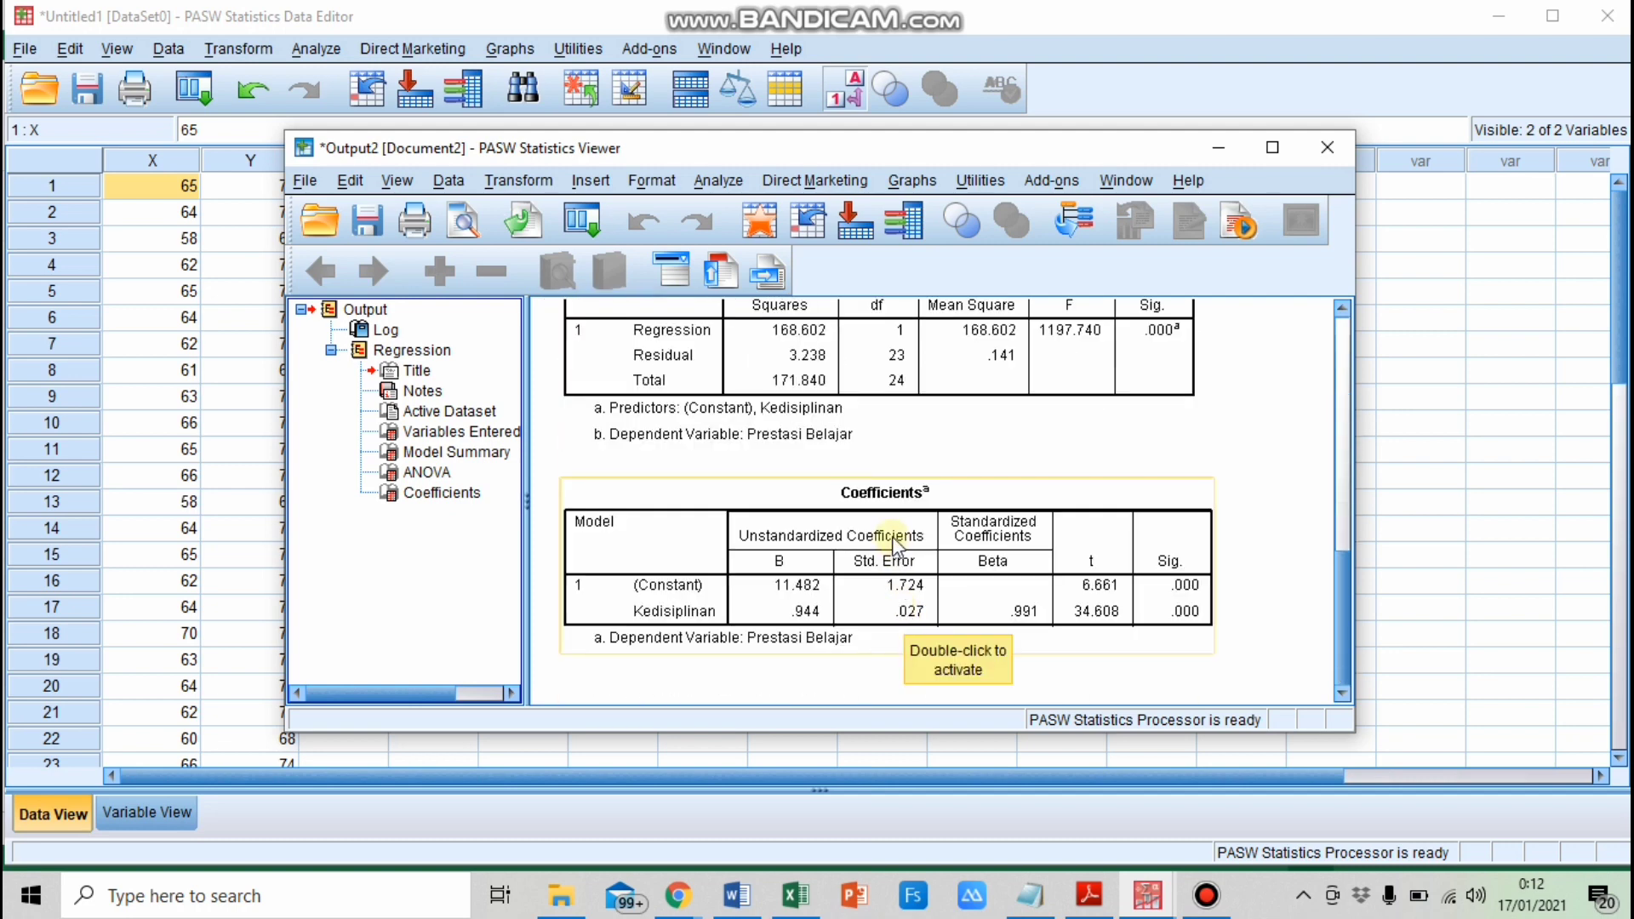
Step: Review the Model Summary, ANOVA and Coefficients tables again, selecting each one in the output
scroll(877, 509, "up", 6)
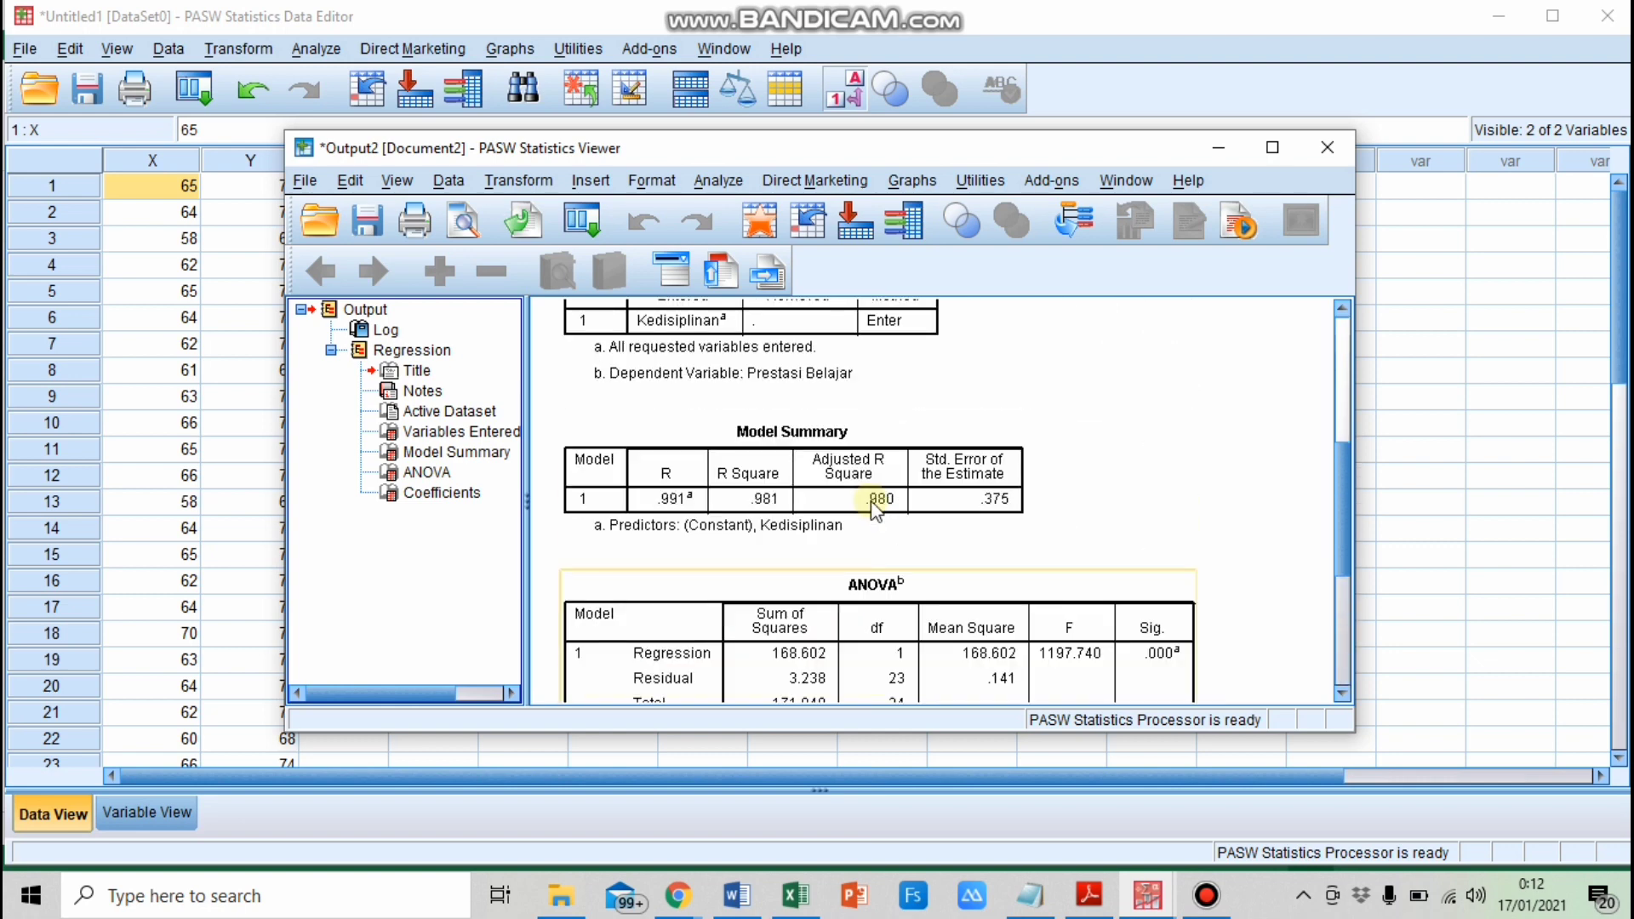
scroll(874, 504, "down", 6)
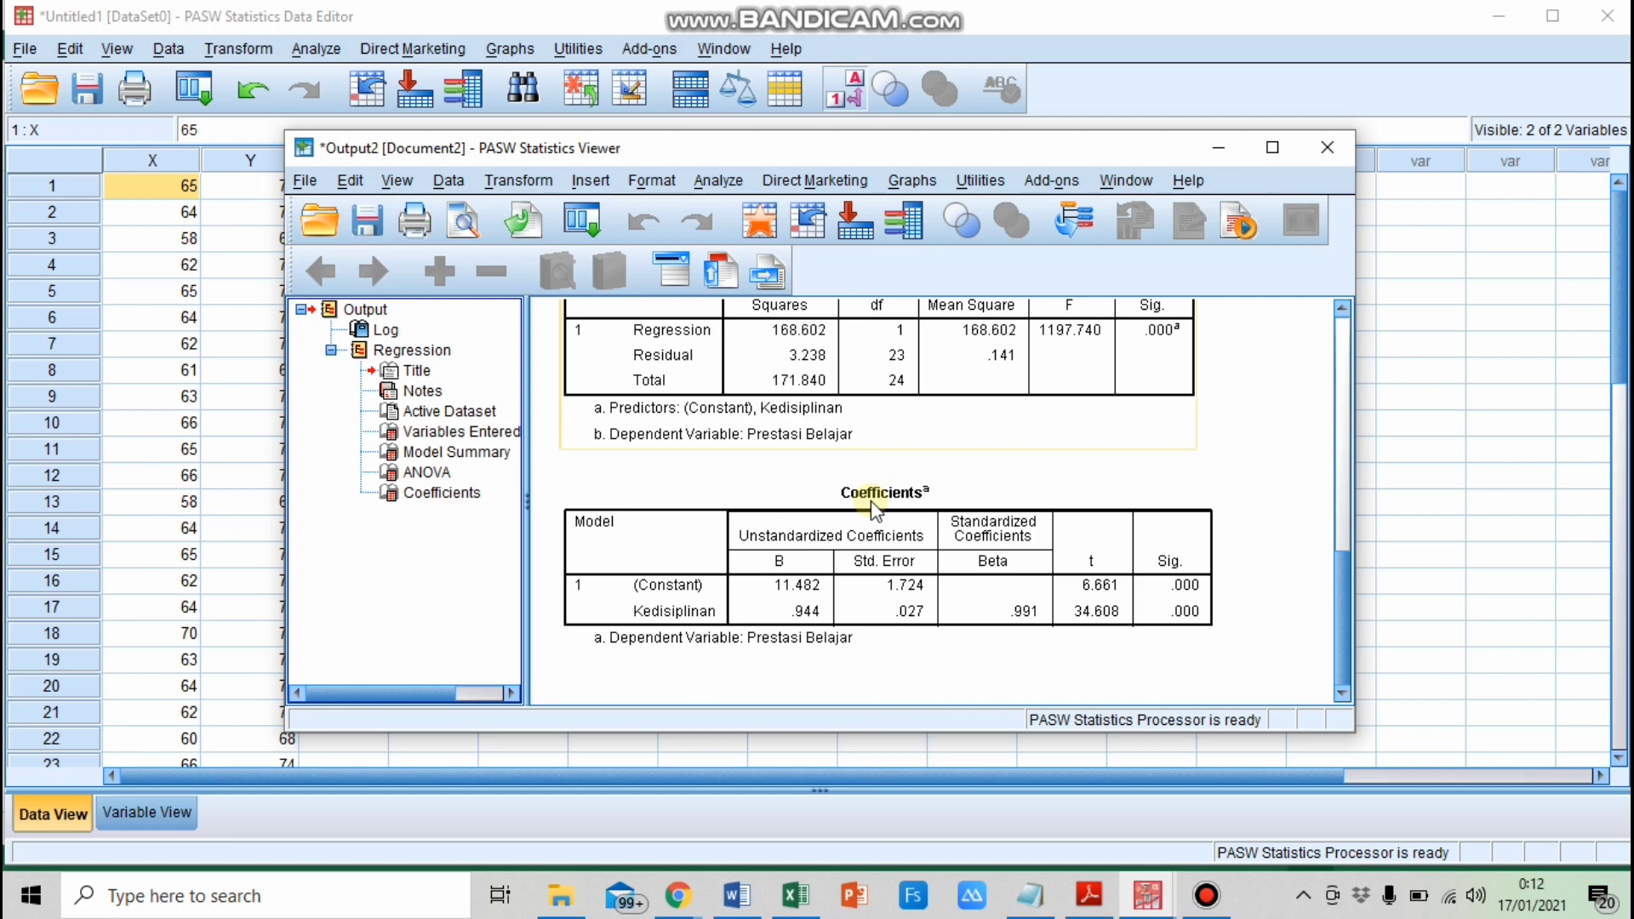
scroll(876, 509, "up", 2)
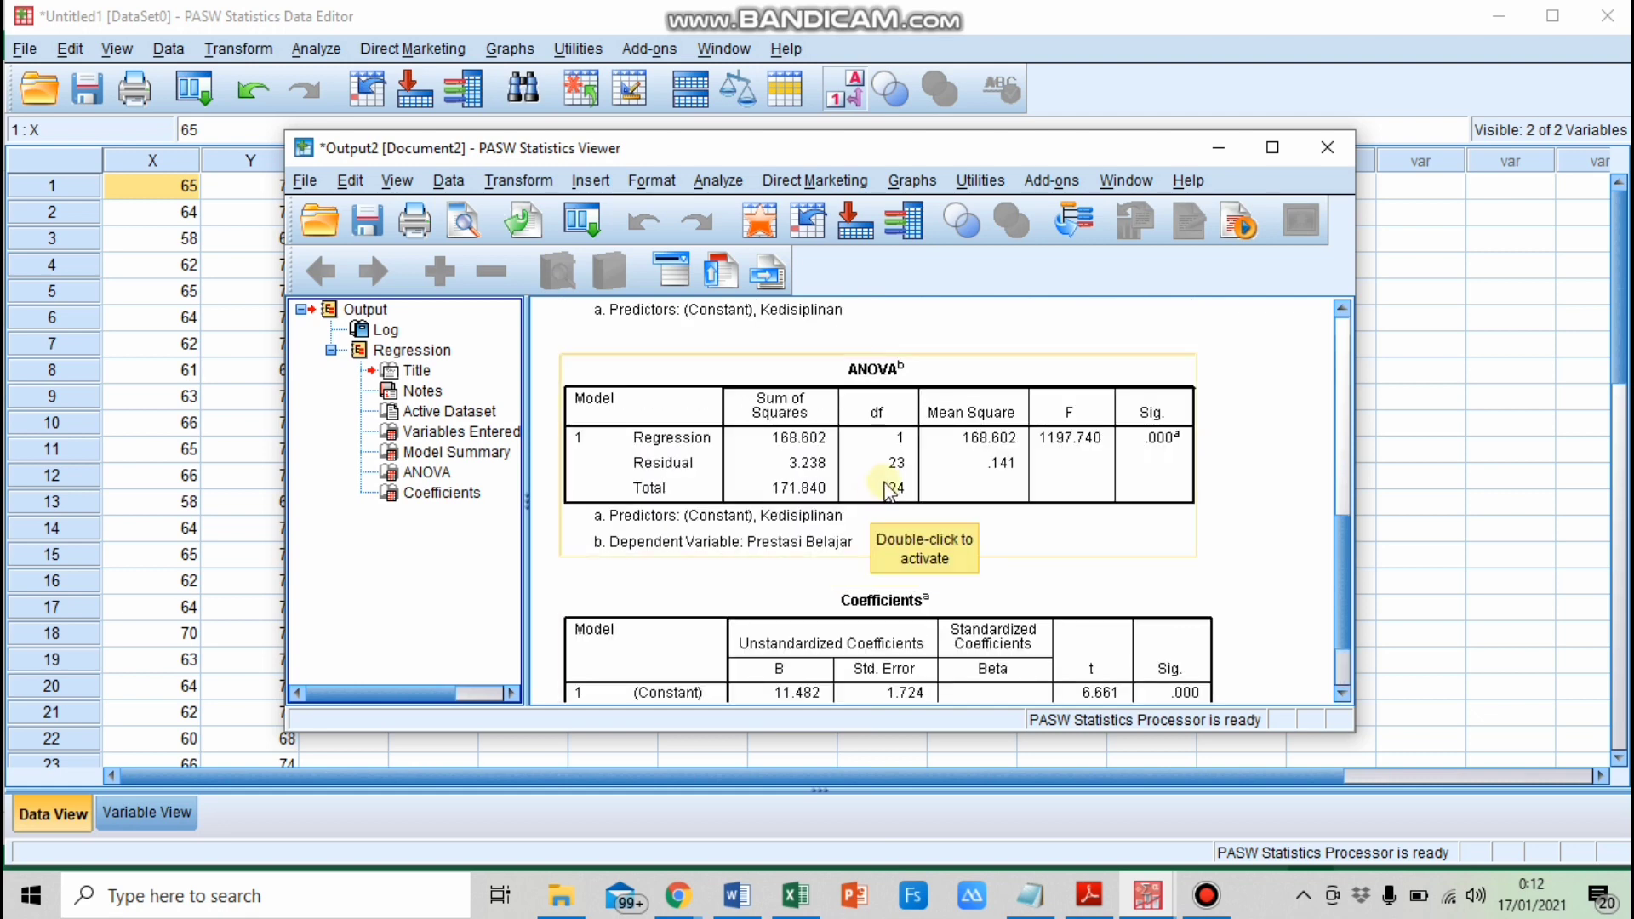
left_click(885, 466)
scroll(885, 468, "up", 4)
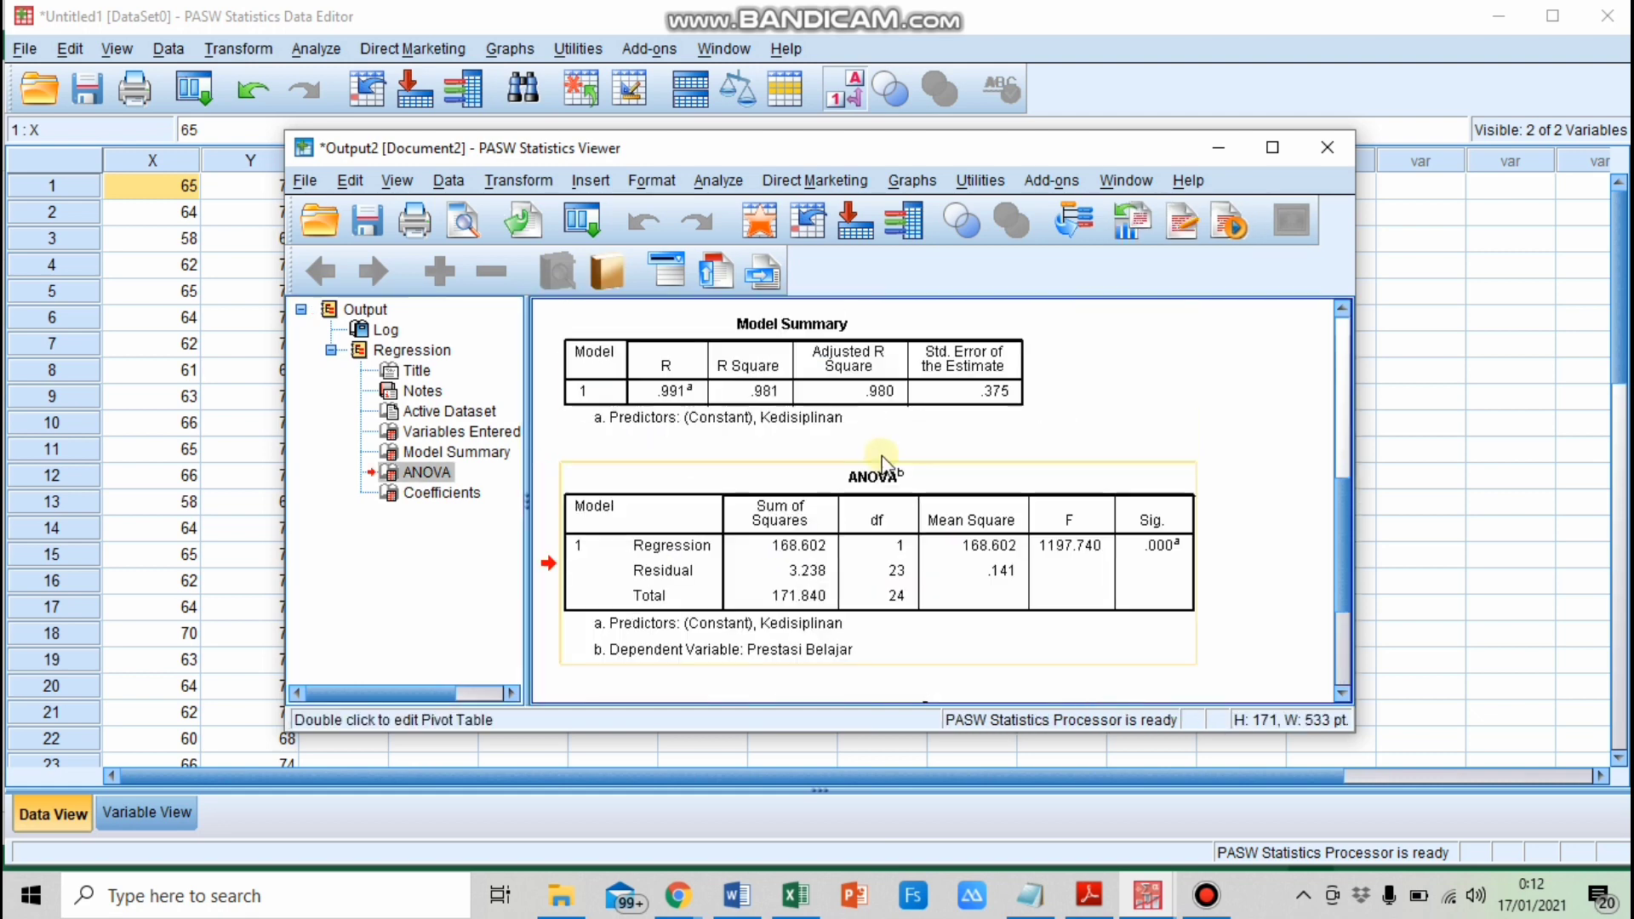
left_click(867, 473)
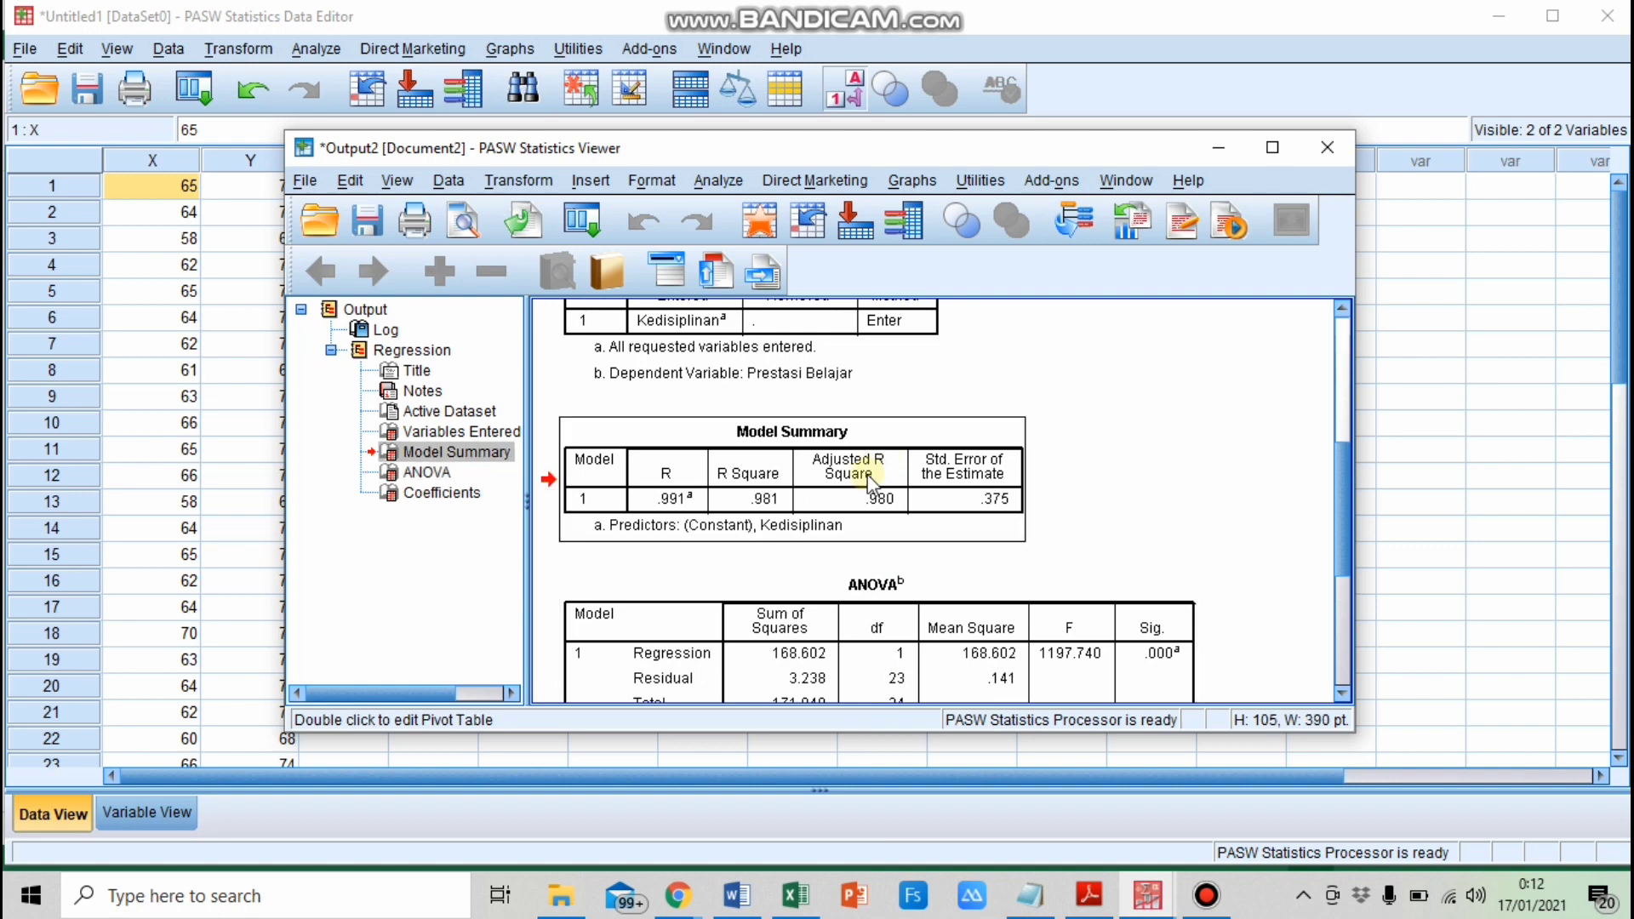
scroll(866, 473, "down", 5)
left_click(896, 569)
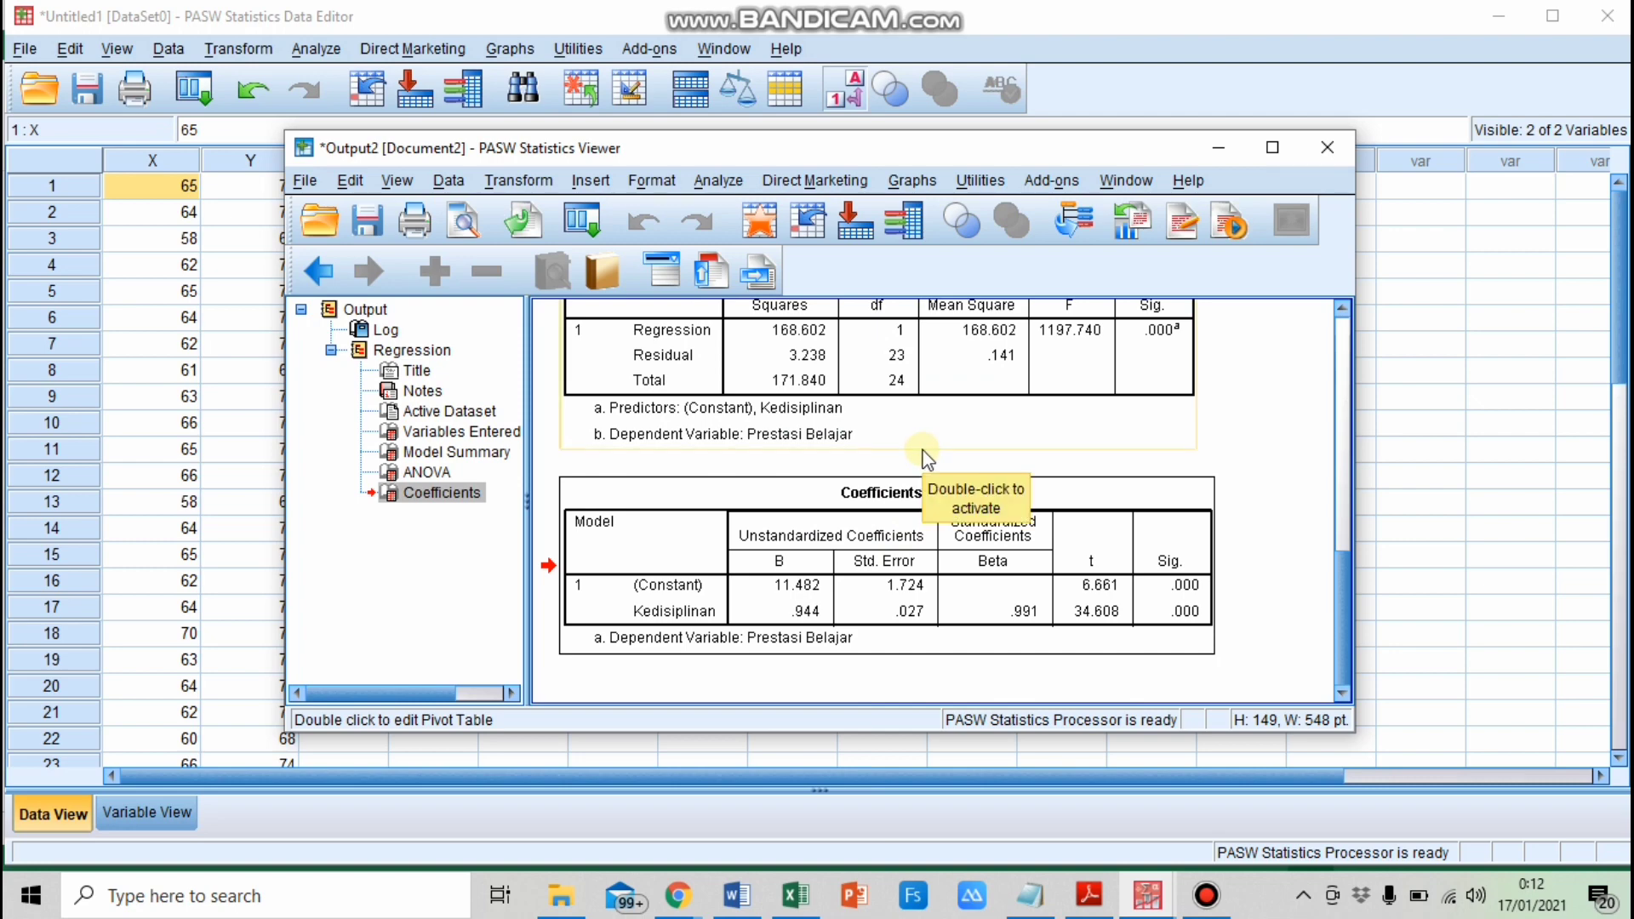
Step: Switch to the Word document and shade the F value cell in the ANOVA table's Regression row yellow
left_click(728, 909)
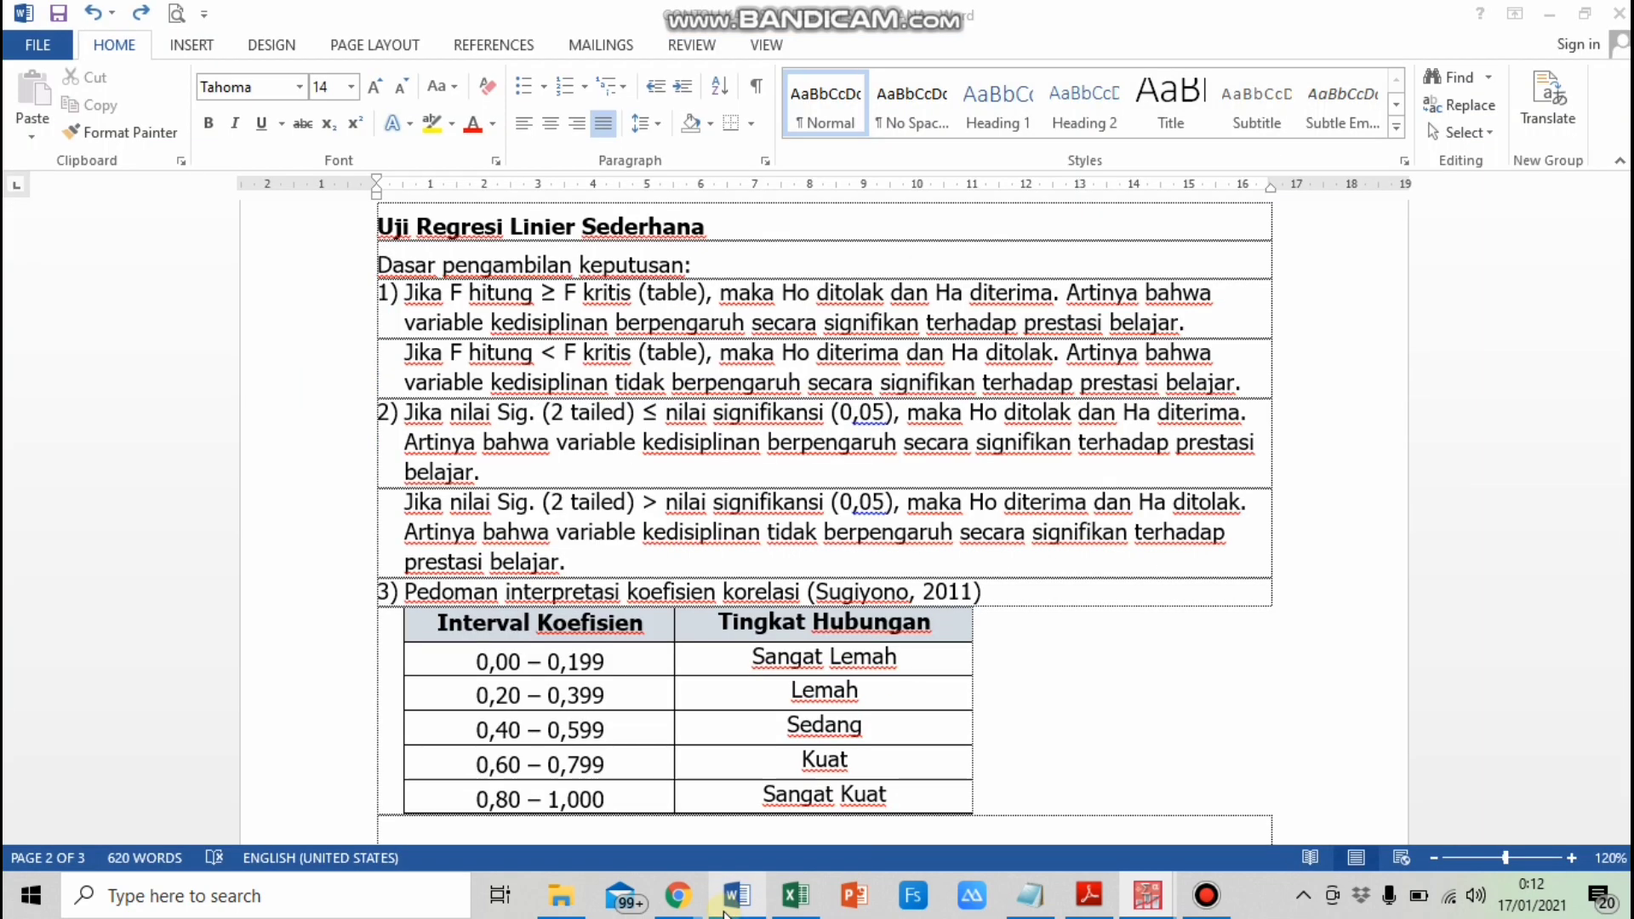
scroll(838, 676, "down", 5)
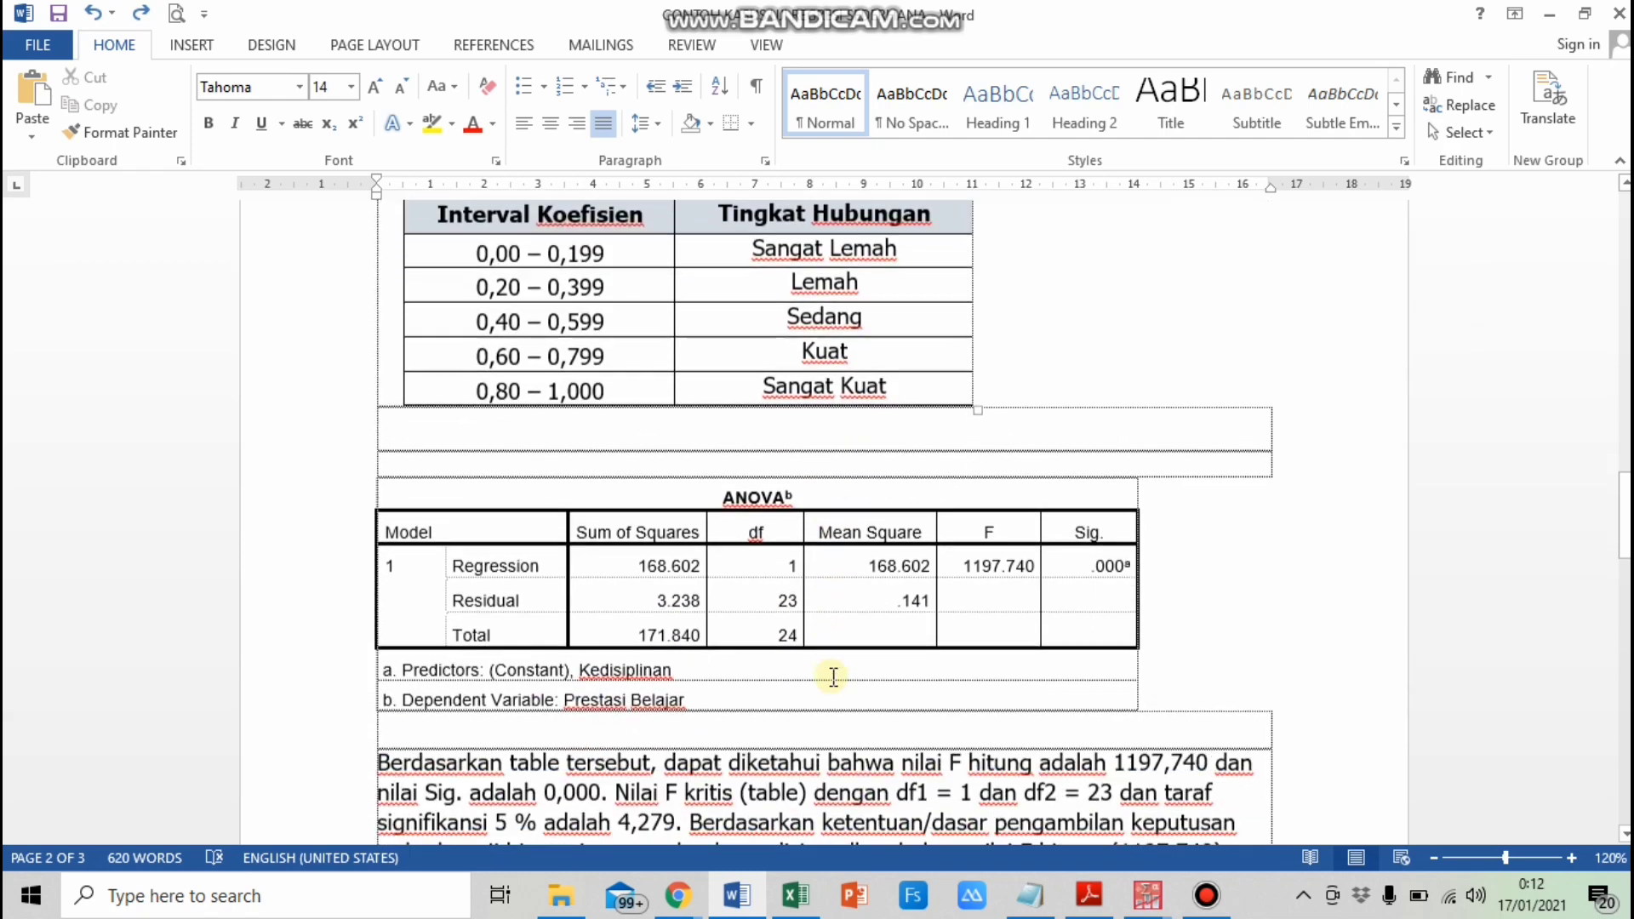
scroll(833, 677, "down", 3)
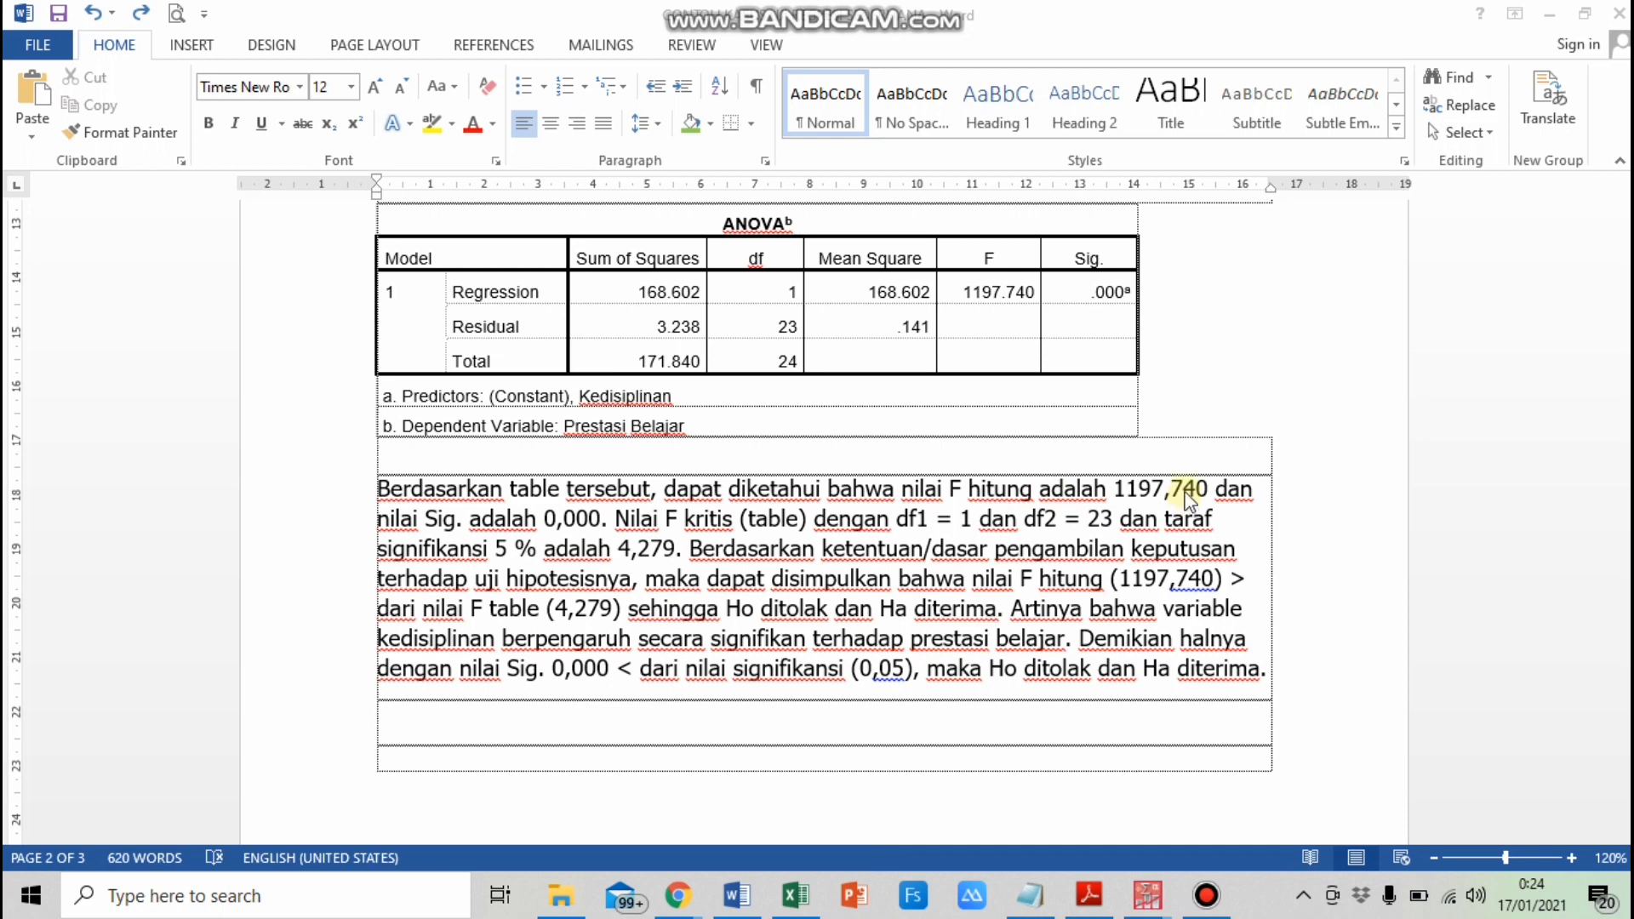
left_click(967, 290)
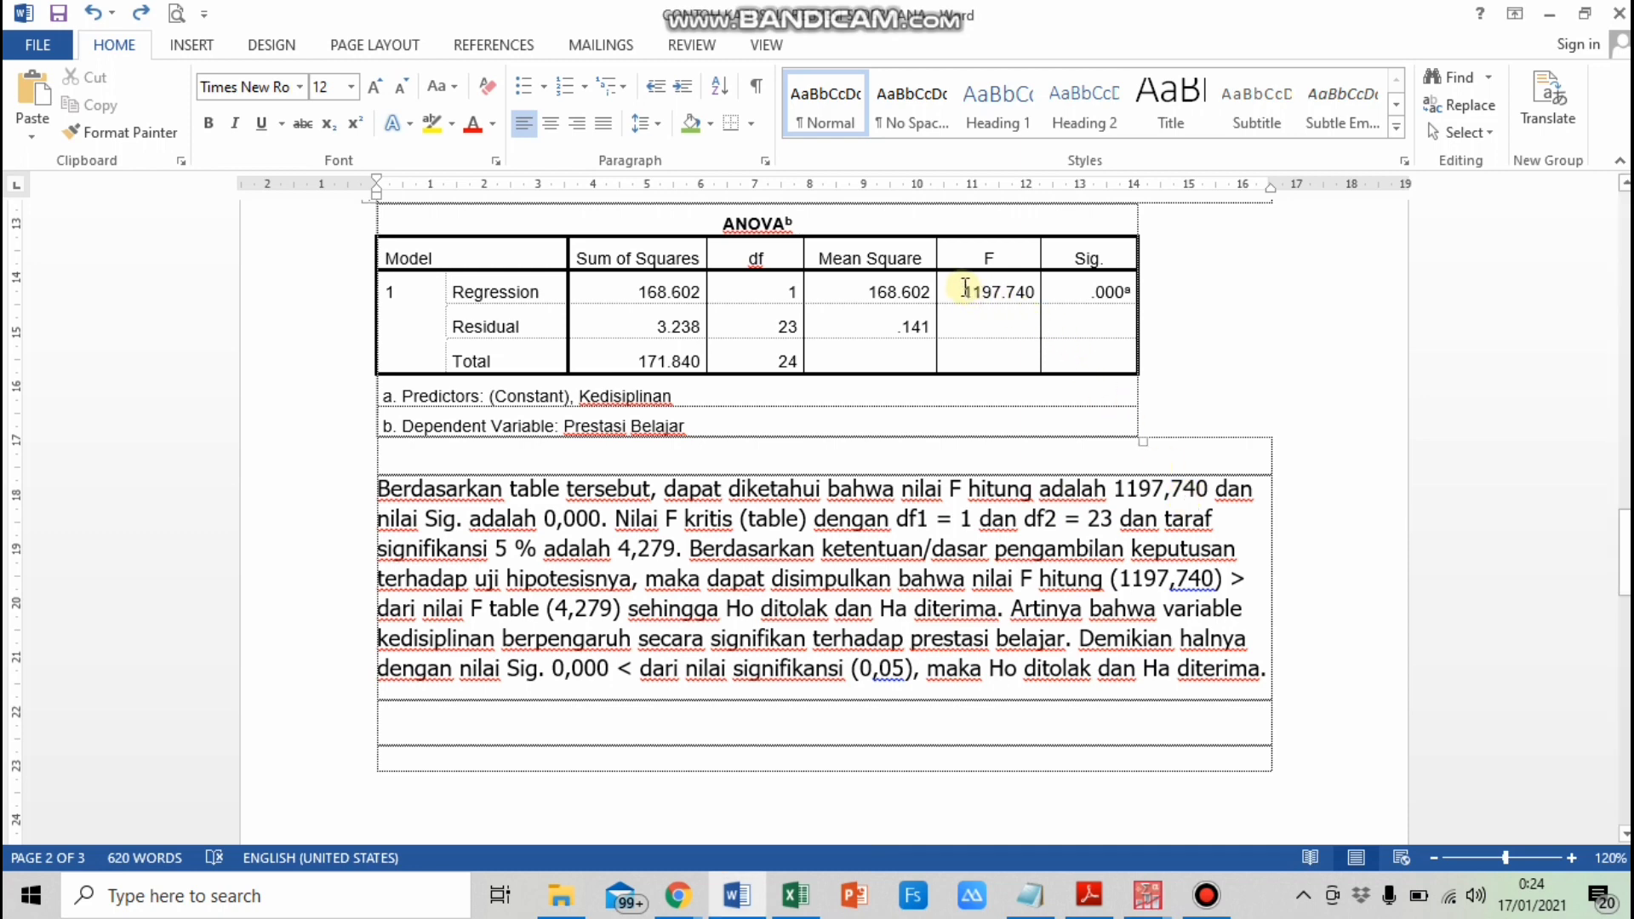
left_click_drag(966, 290, 1026, 286)
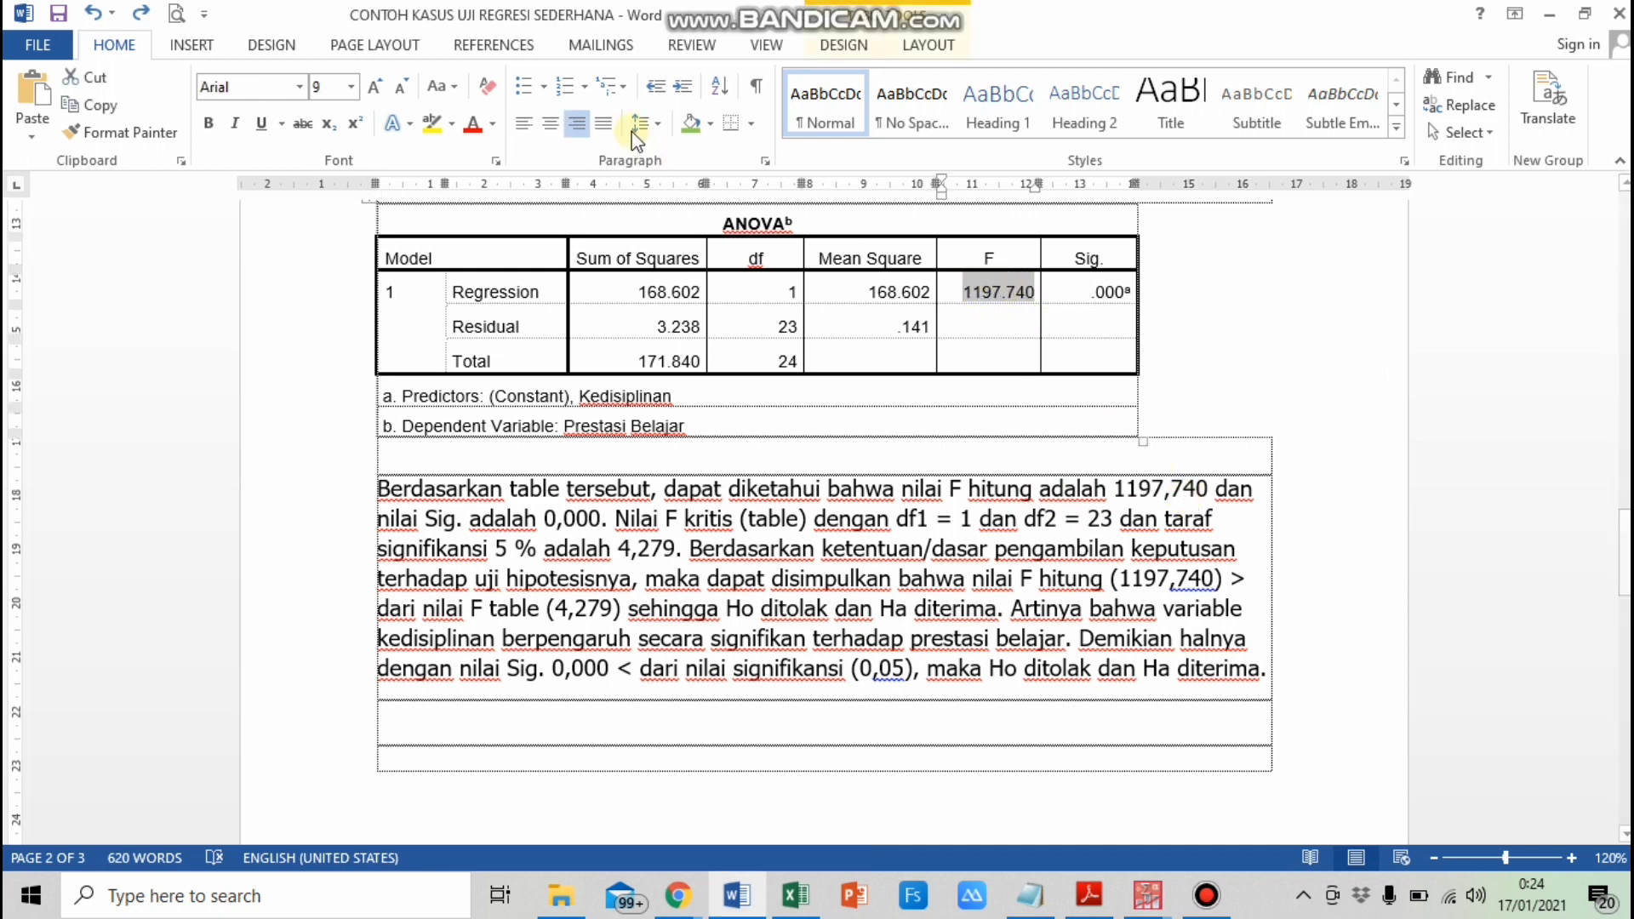
left_click(712, 125)
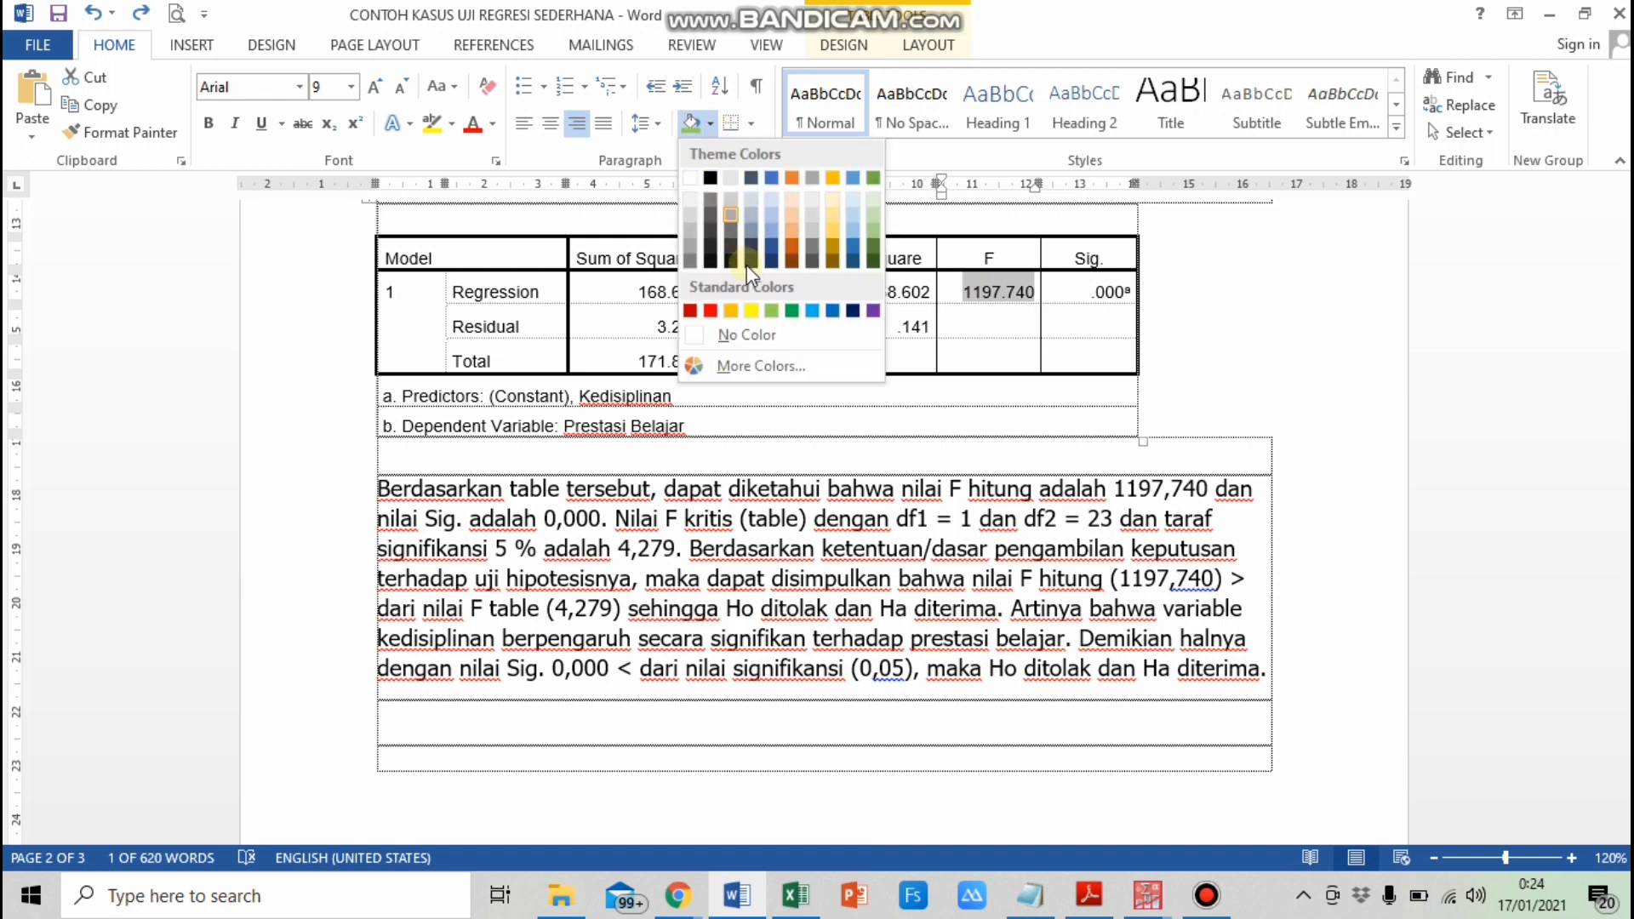
left_click(751, 310)
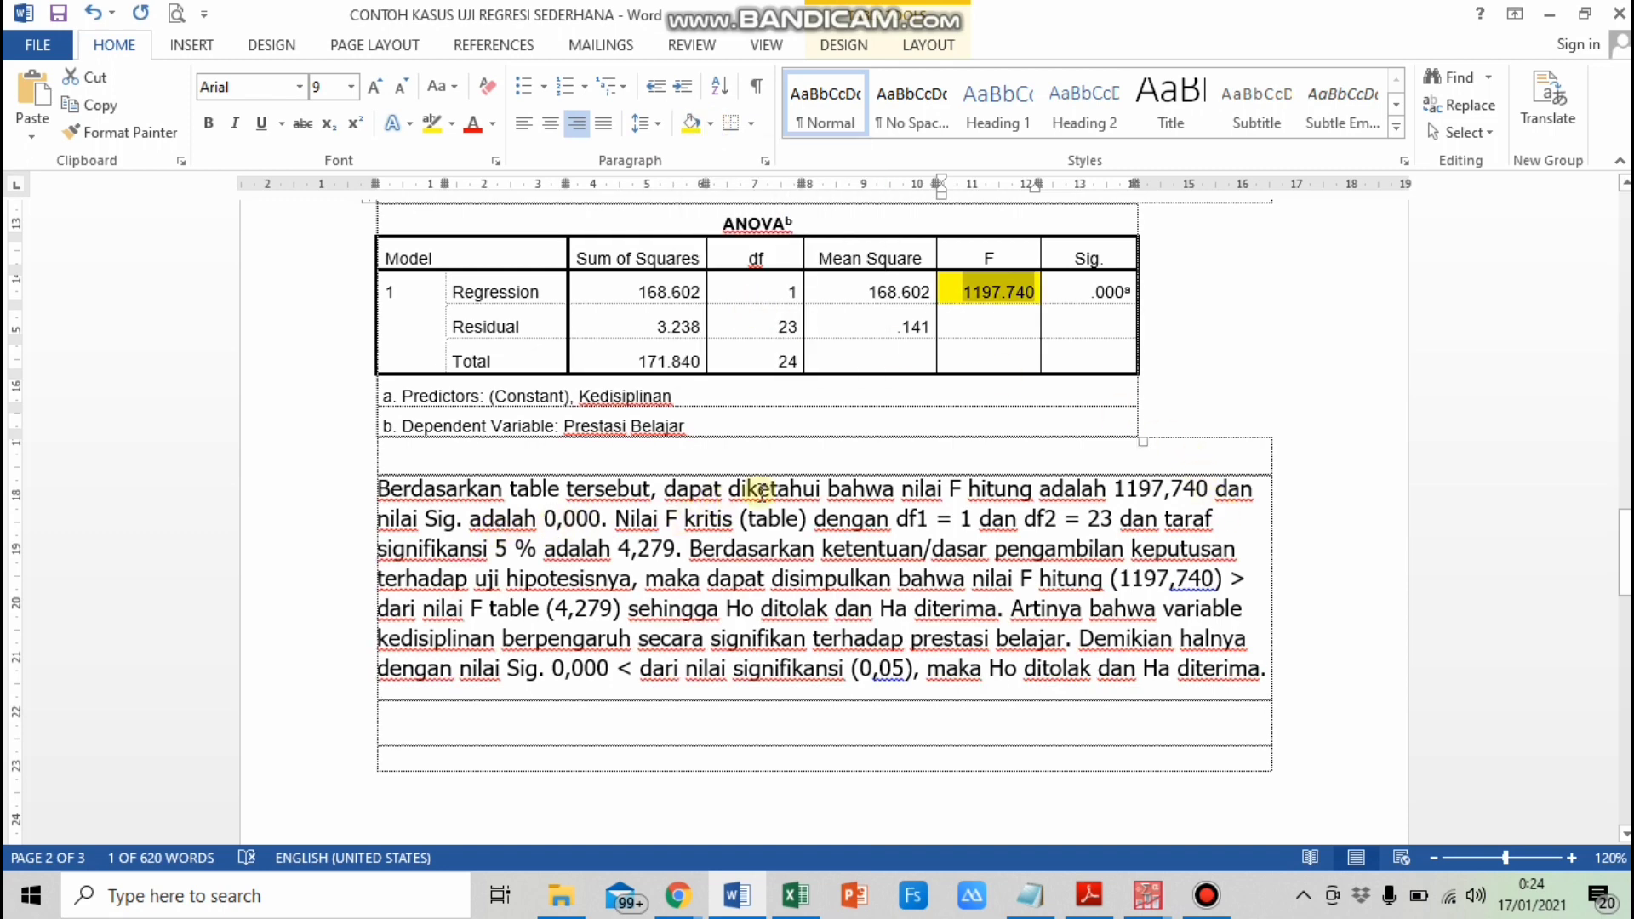
Step: Shade the Sig. value cell in the ANOVA table's Regression row light green
left_click(1104, 296)
left_click_drag(1105, 298, 1125, 298)
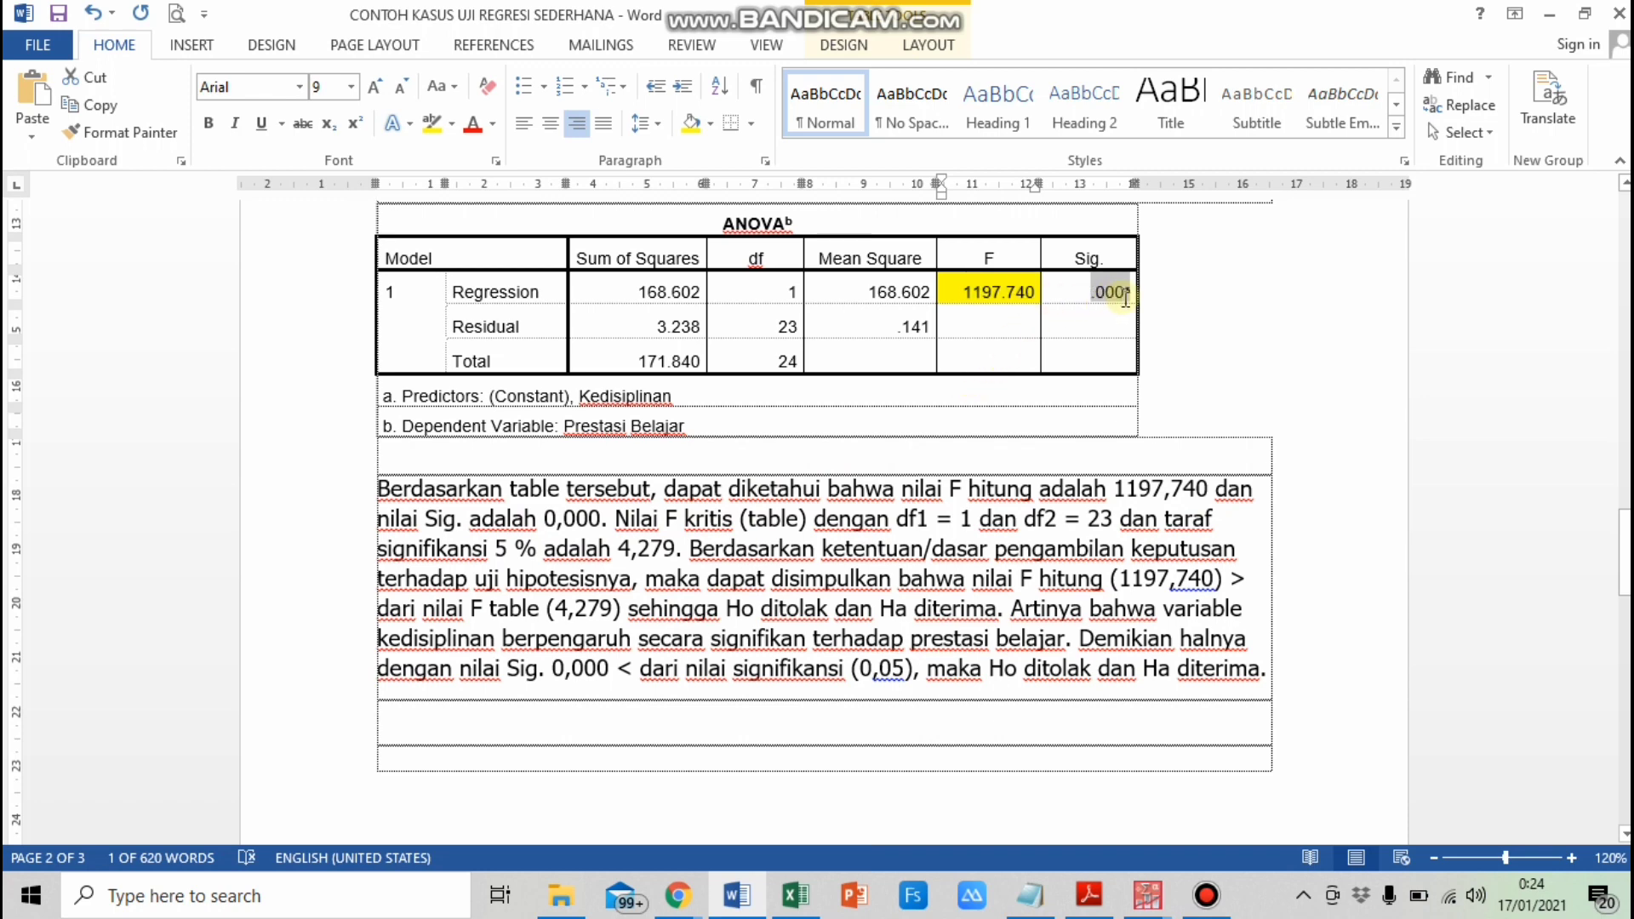
left_click(710, 123)
left_click(771, 311)
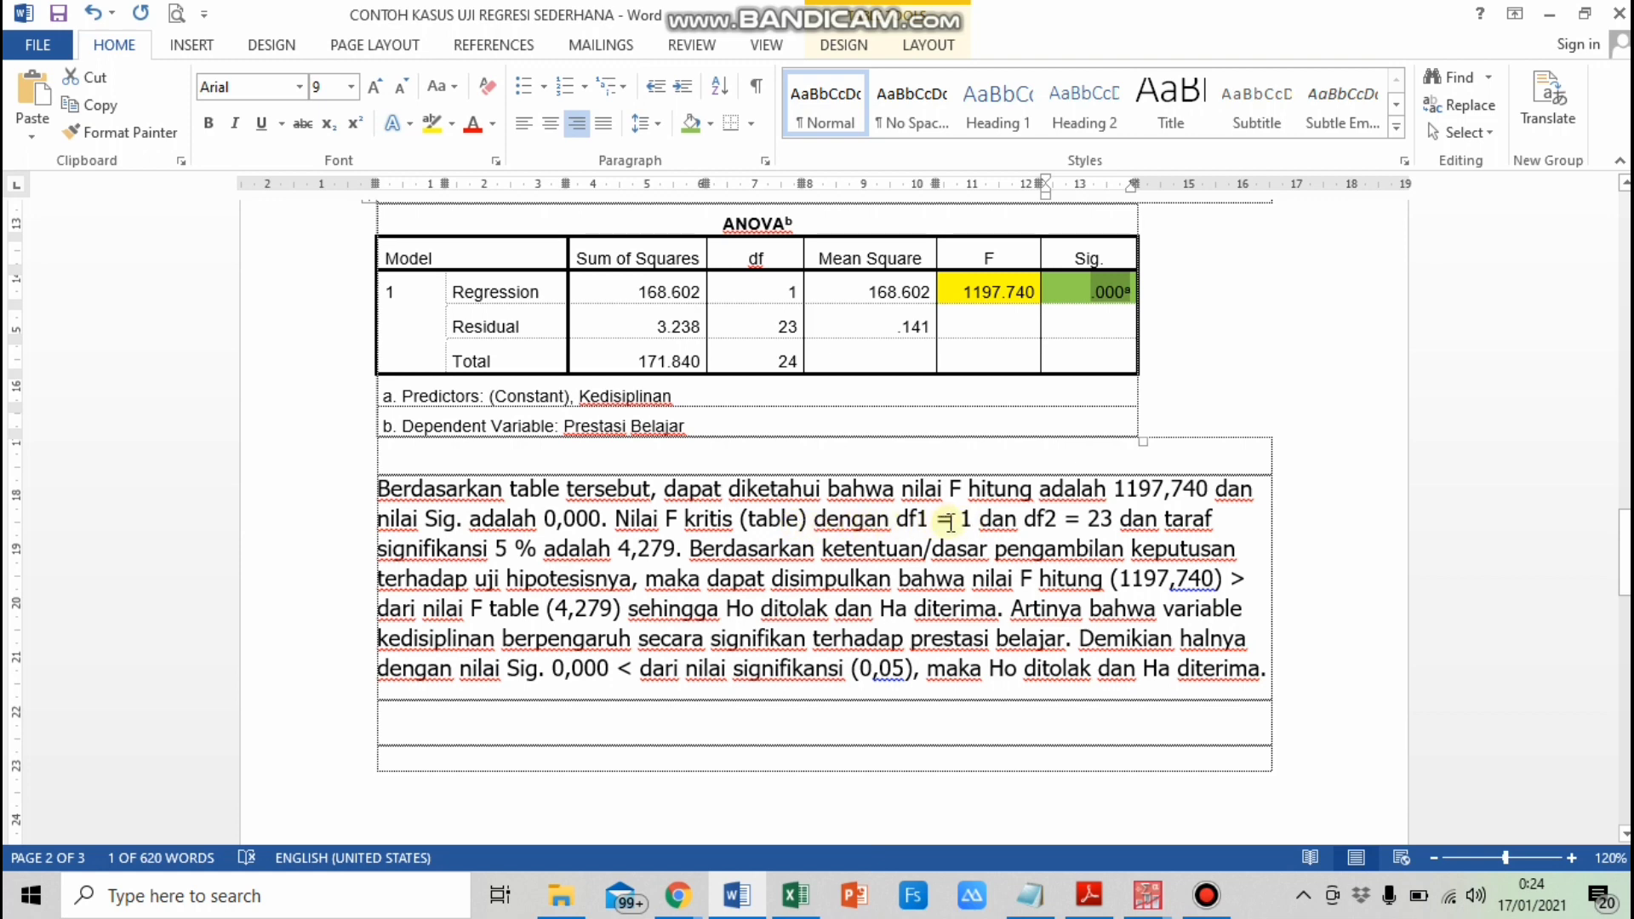
Step: Shade the ANOVA table's df cells, orange for the Regression row and light blue for the Residual row
left_click(795, 291)
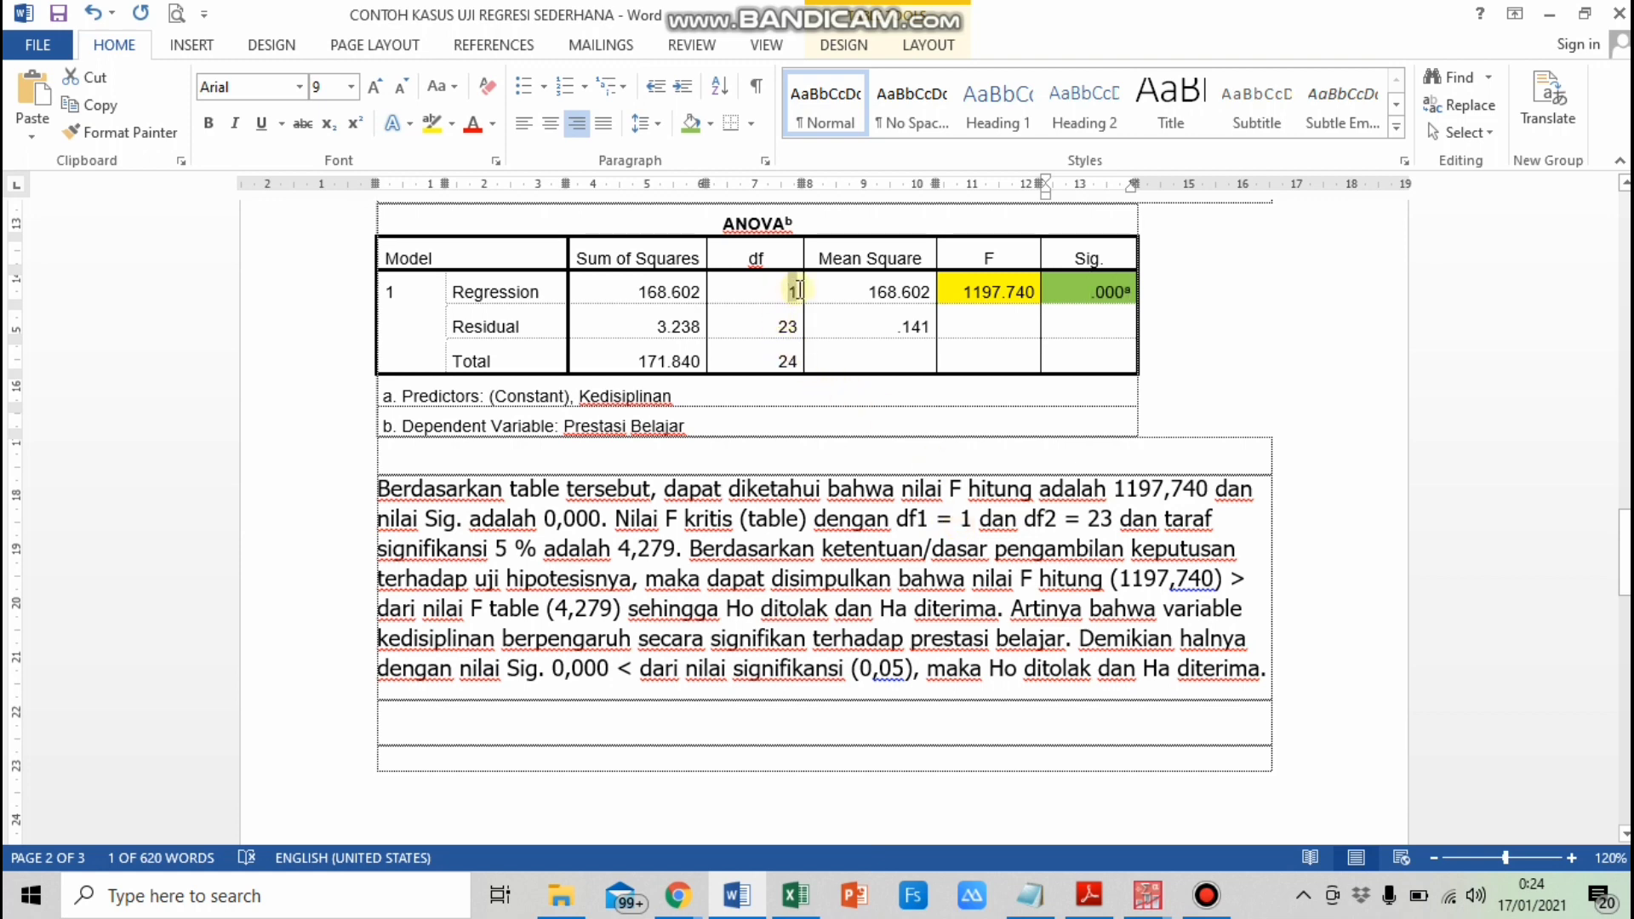
left_click(710, 124)
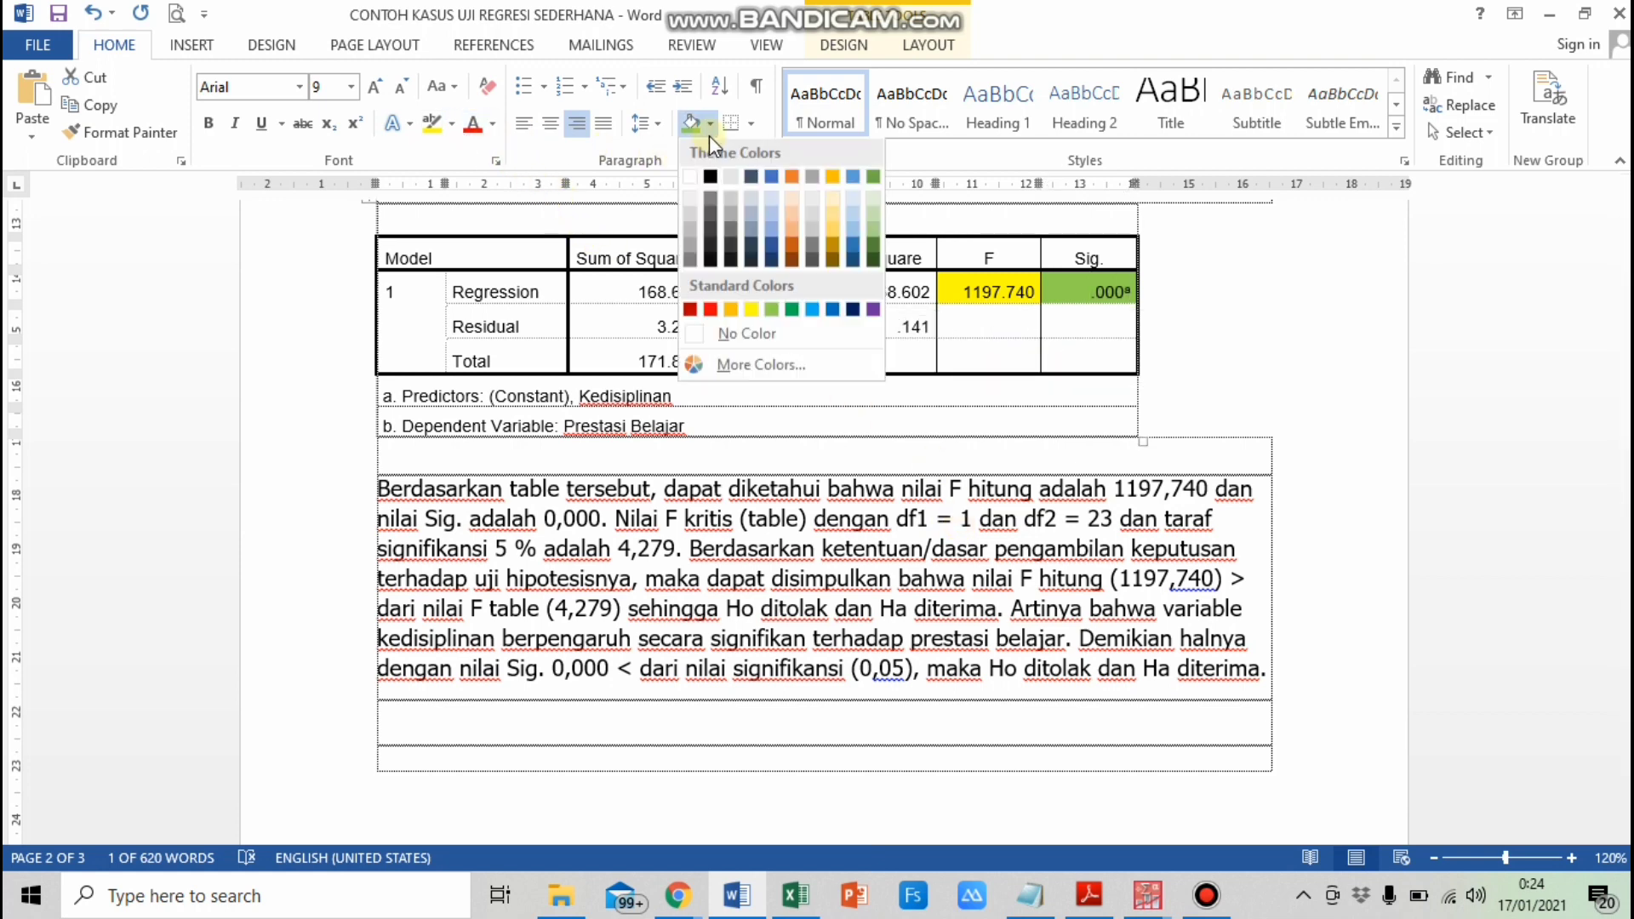
left_click(731, 310)
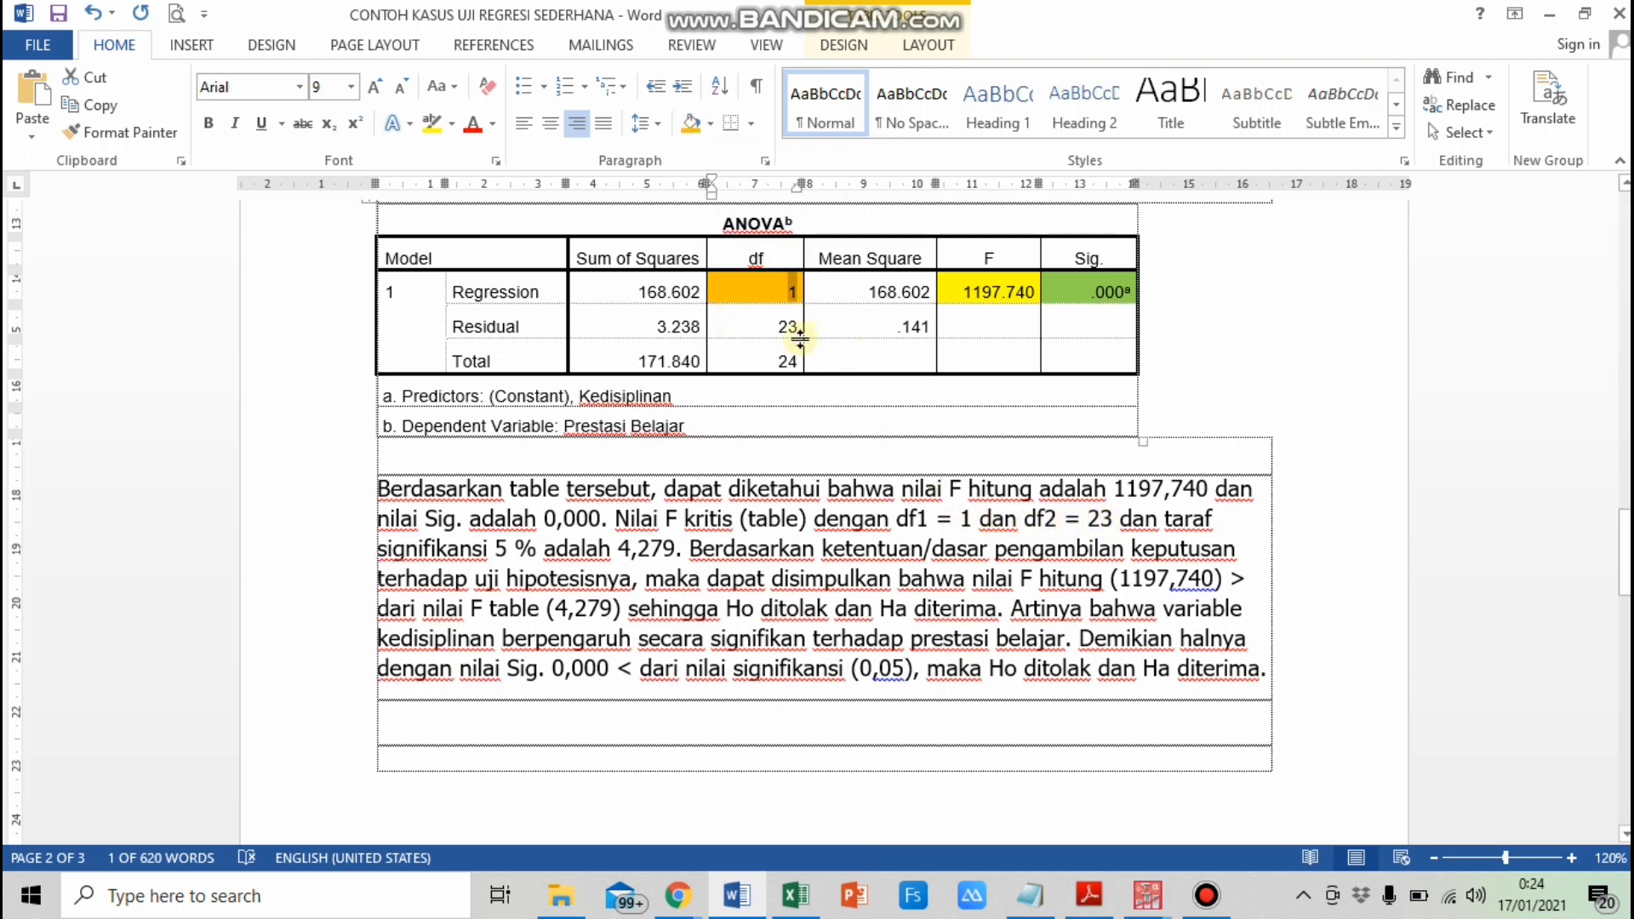
left_click_drag(779, 334, 793, 333)
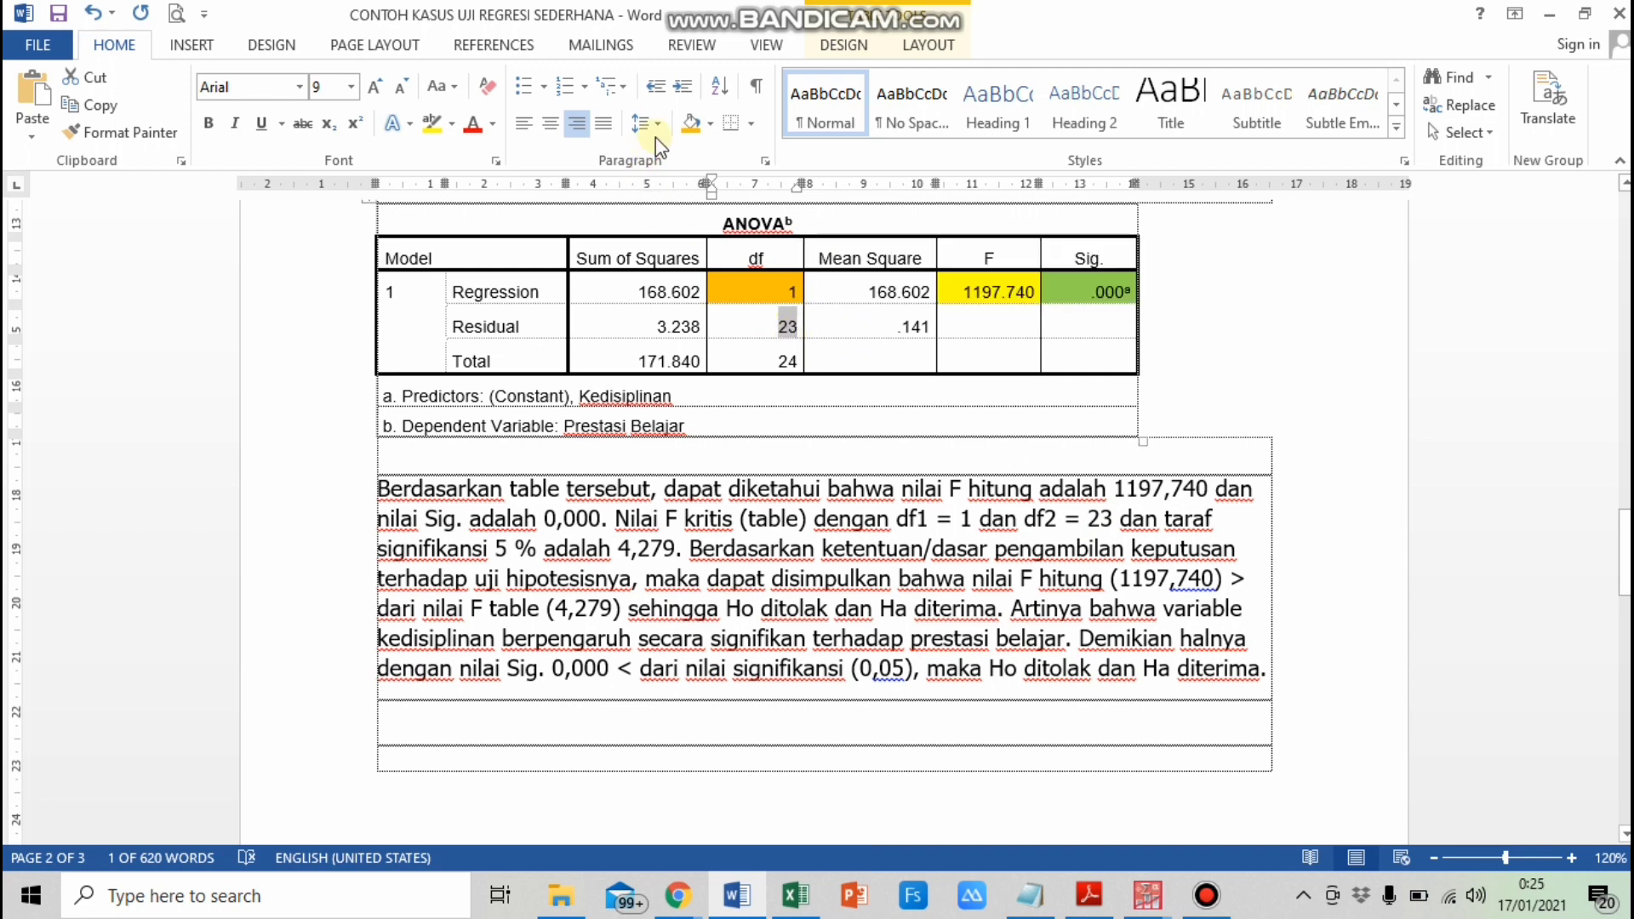
left_click(710, 124)
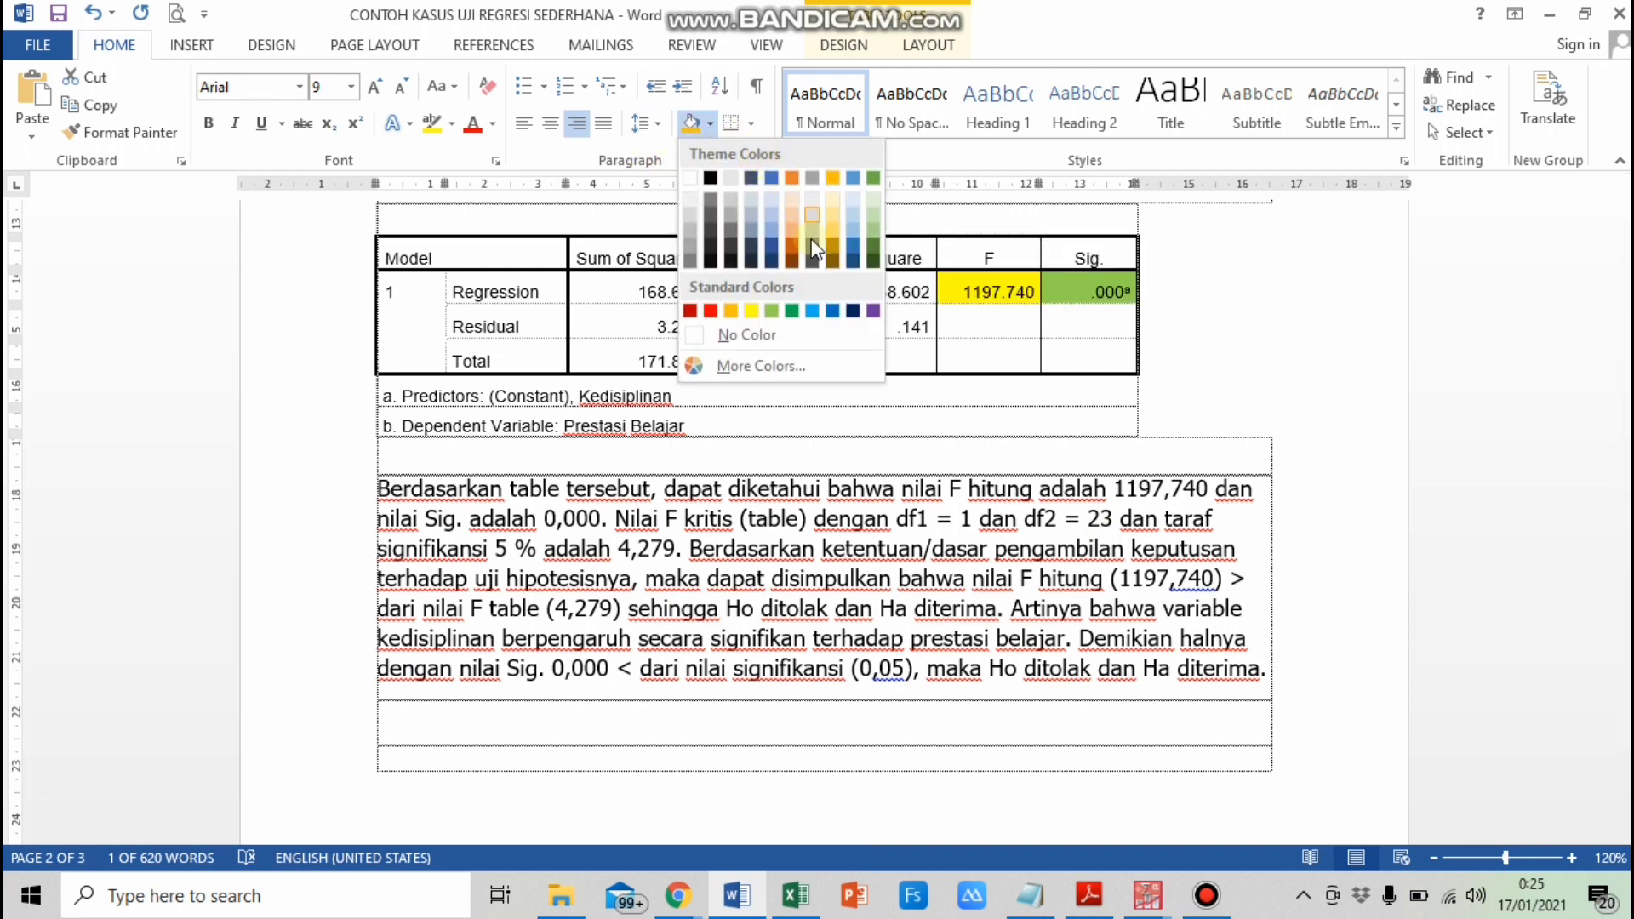
left_click(814, 310)
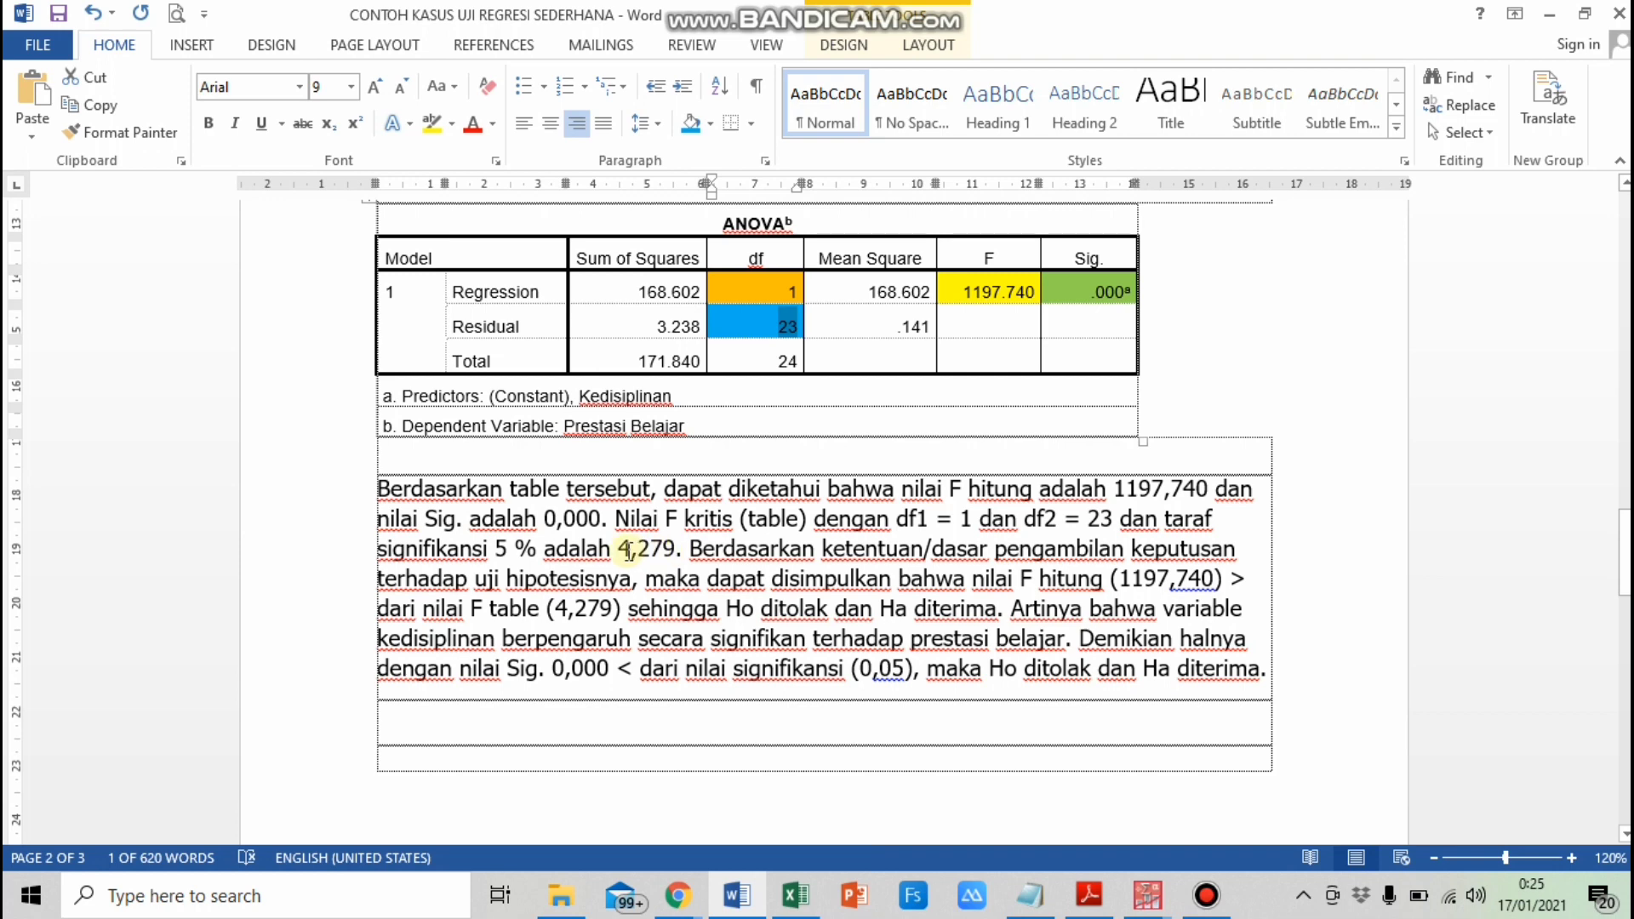
Step: Select the paragraph's critical F value, then look it up in F Tabel.pdf in Adobe Reader at df1 = 1, df2 = 23, α = 0,05
left_click_drag(622, 547, 674, 547)
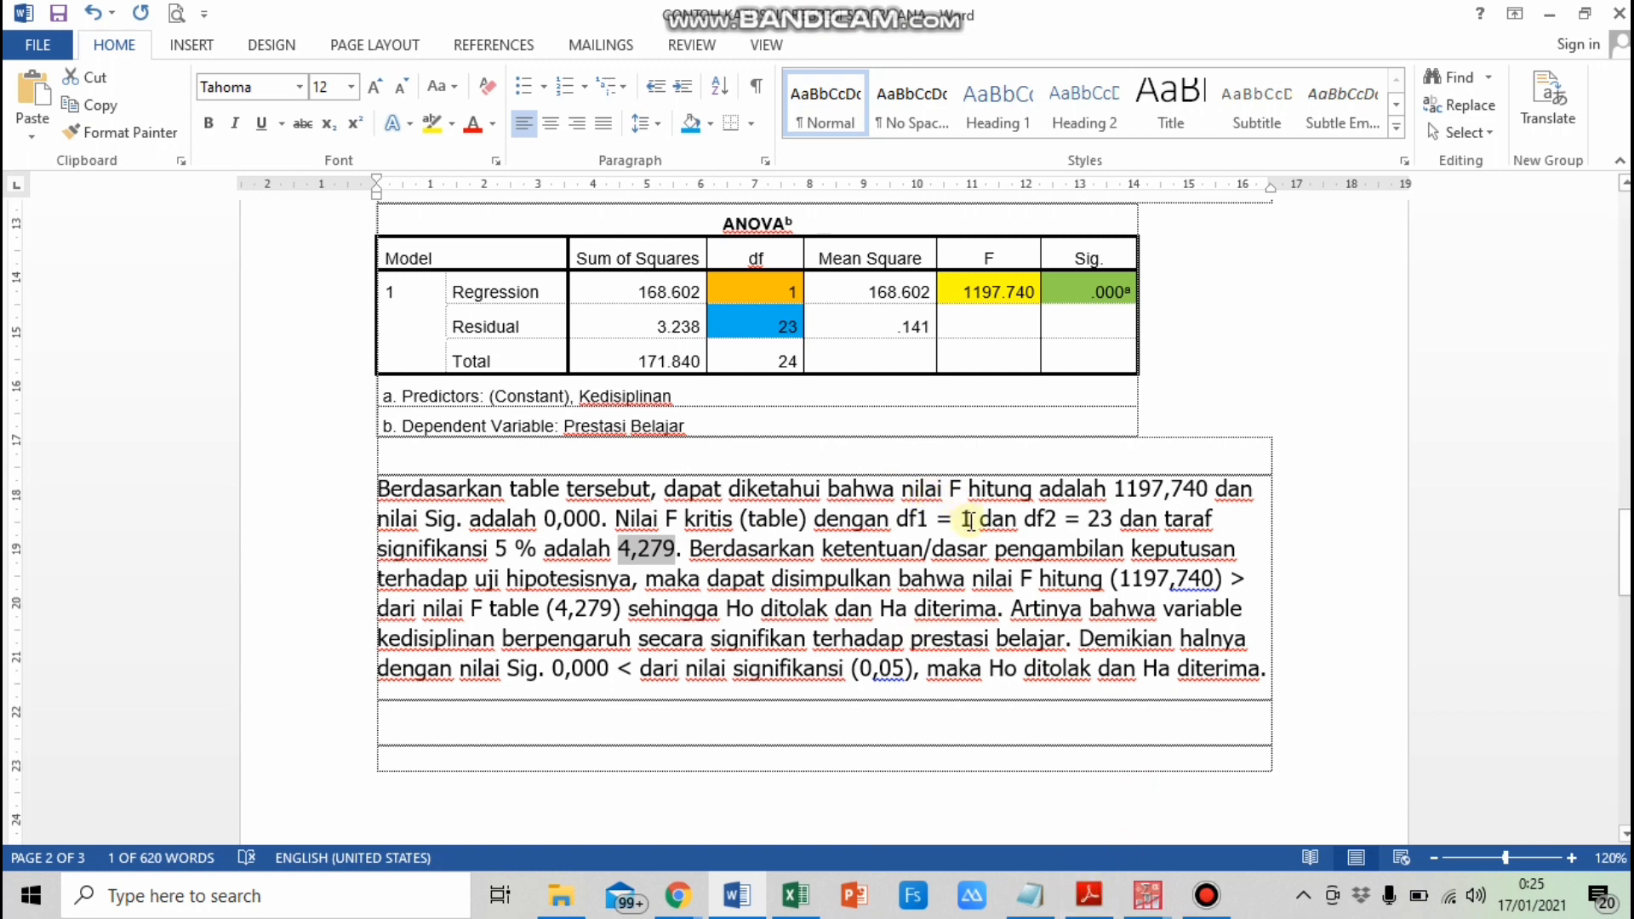
left_click(1093, 898)
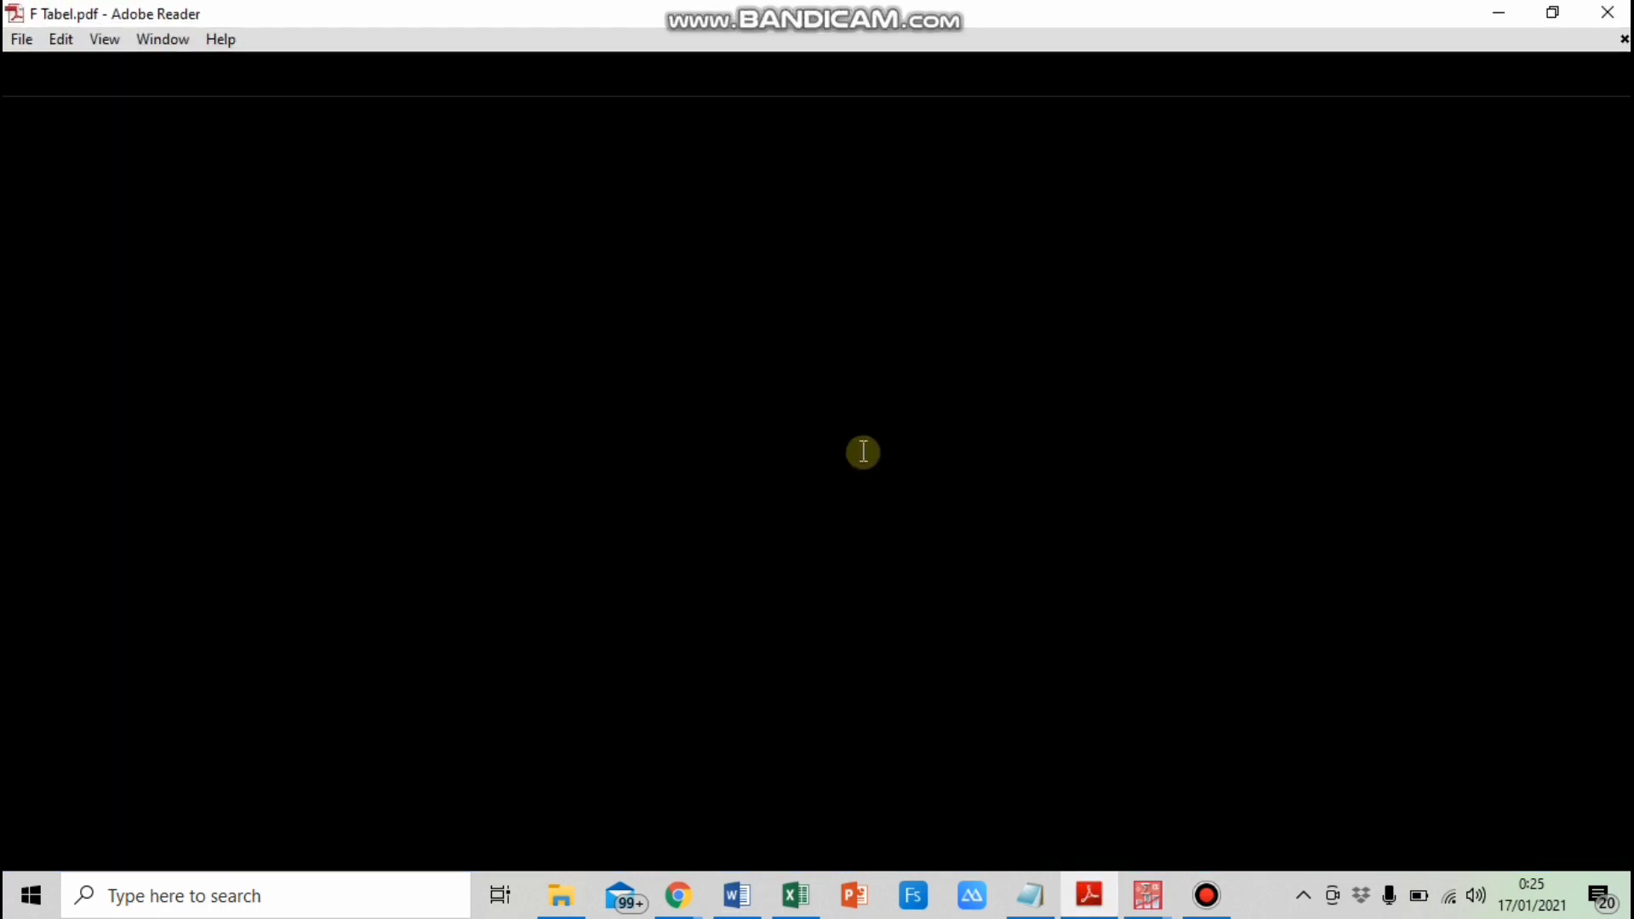
scroll(836, 355, "up", 4)
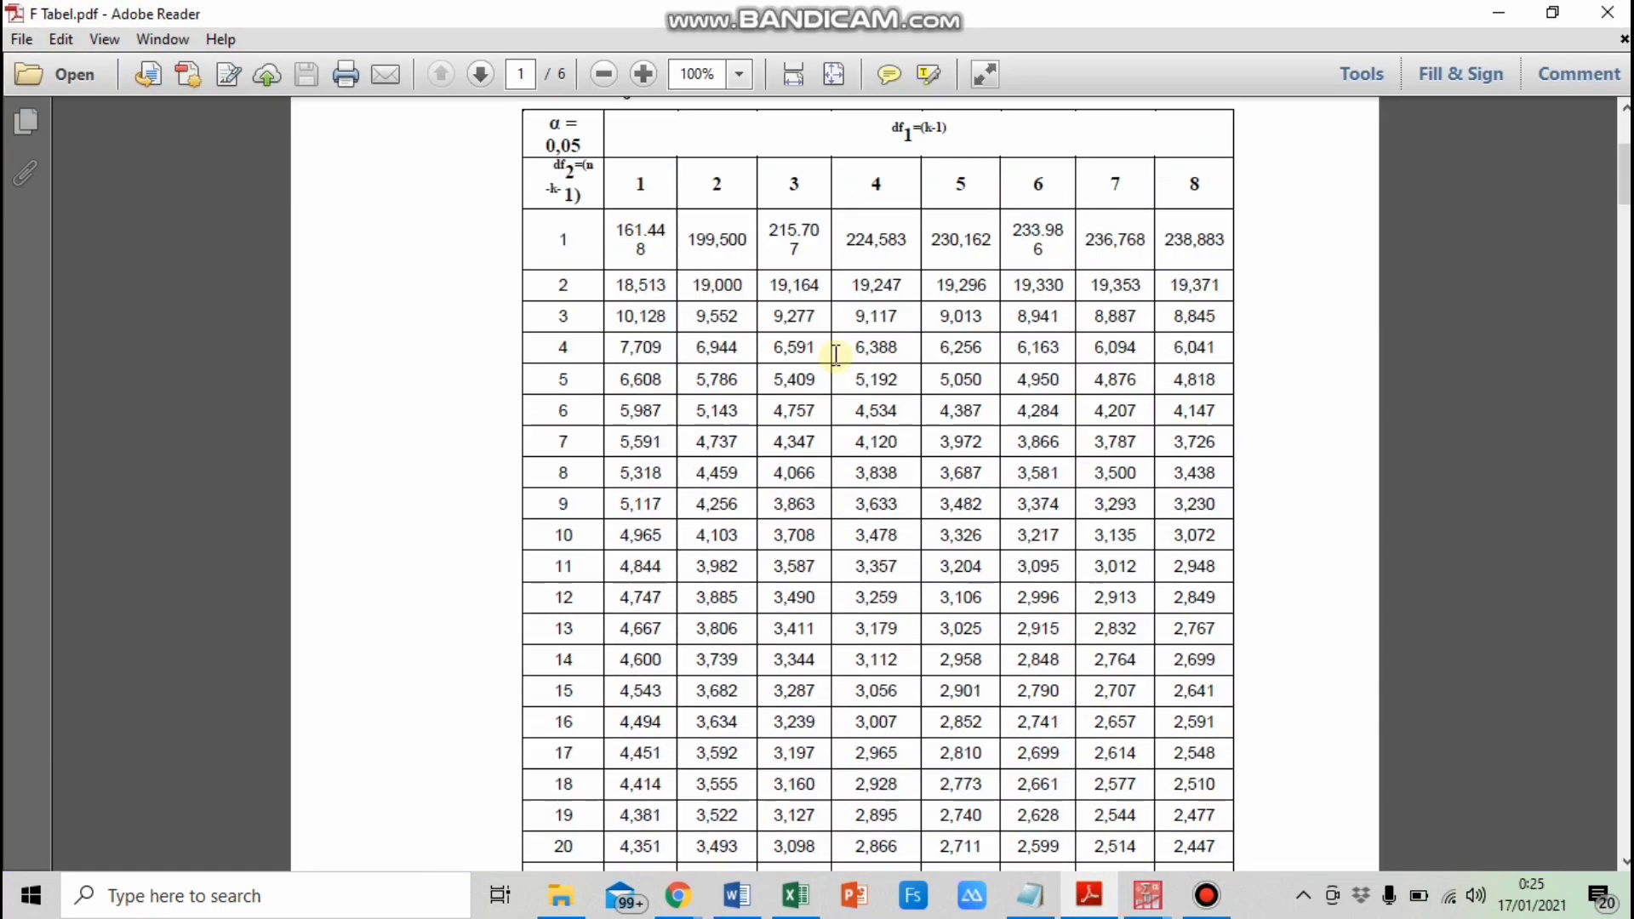
scroll(836, 355, "up", 3)
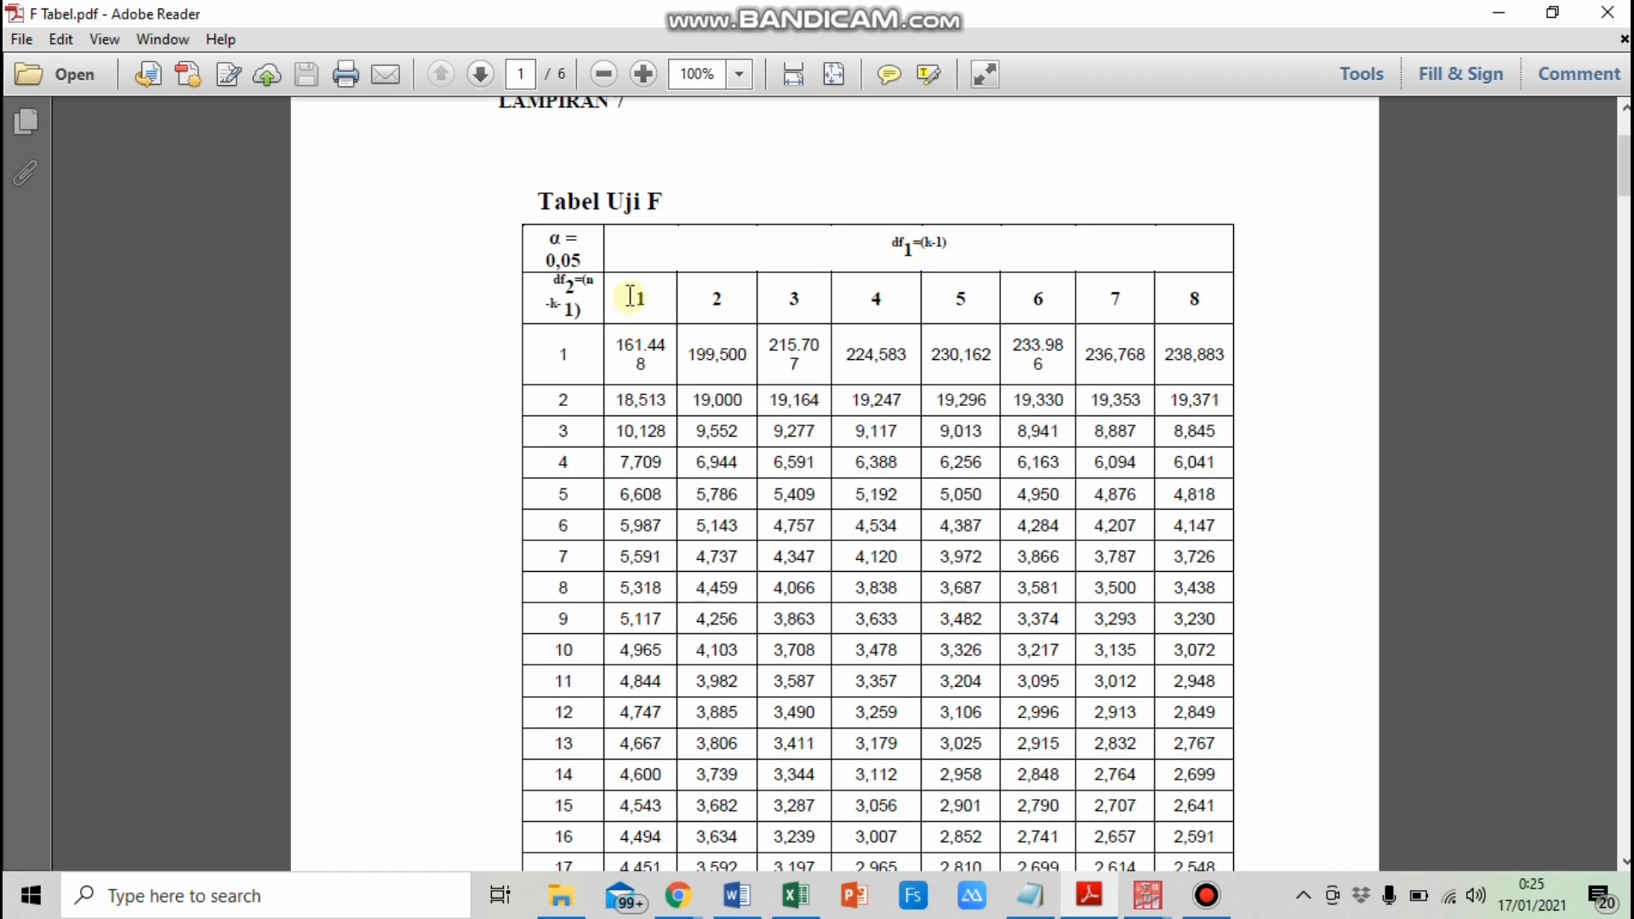
left_click_drag(634, 296, 646, 295)
scroll(587, 481, "down", 5)
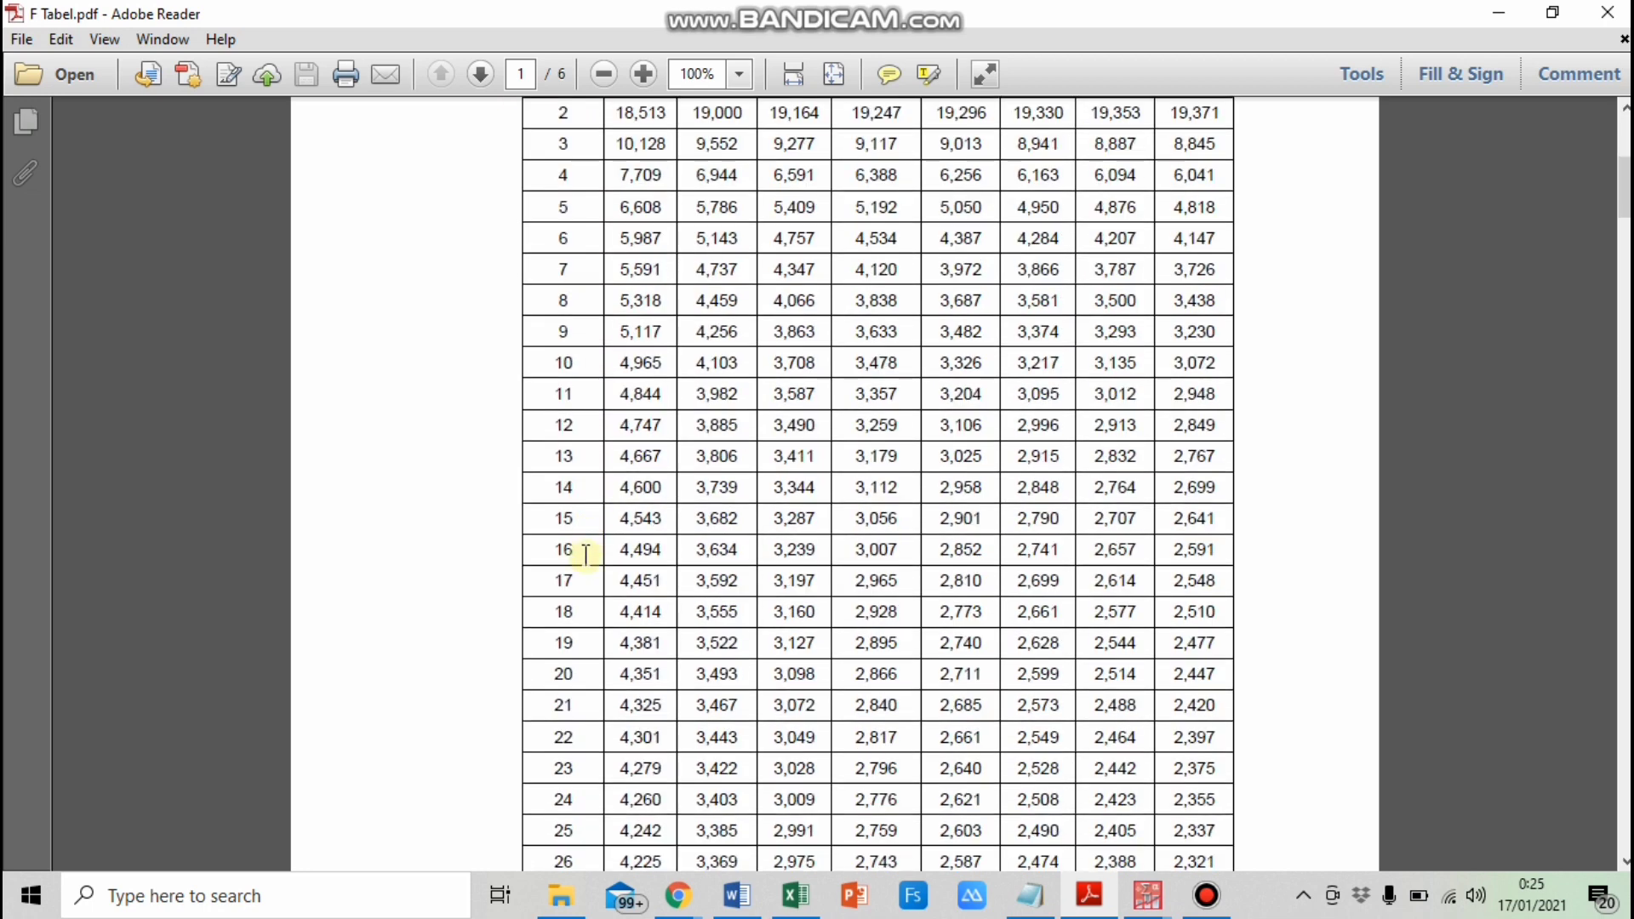
left_click_drag(552, 769, 574, 768)
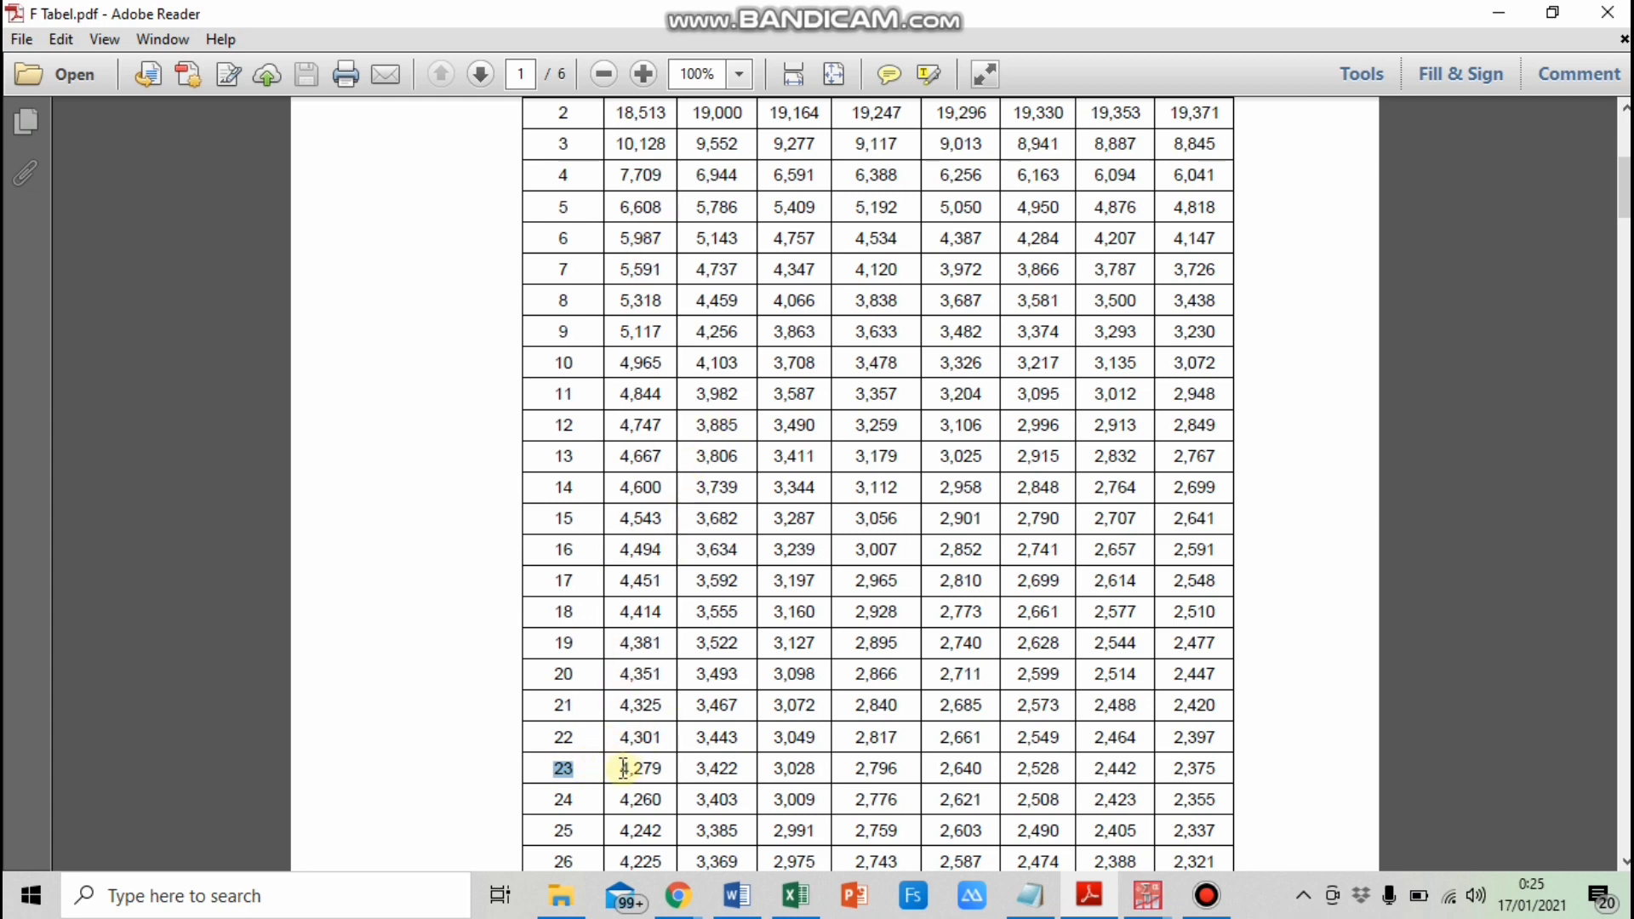
left_click_drag(624, 768, 672, 770)
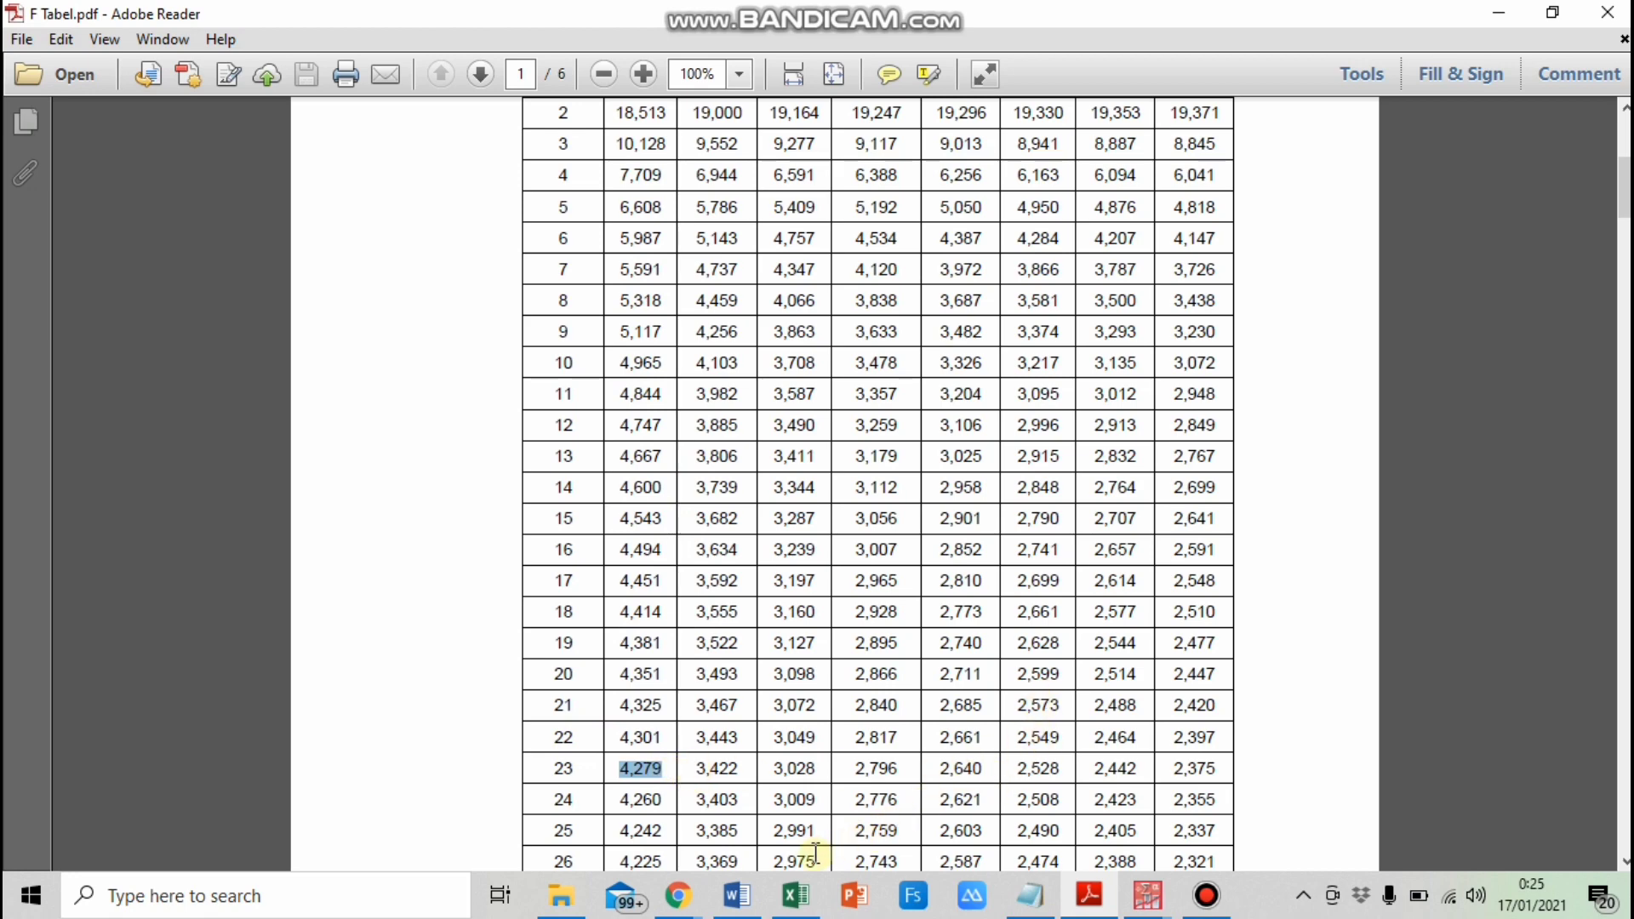
Step: Switch back to the Word document and shade the R value cell in the Model Summary table light blue
left_click(739, 896)
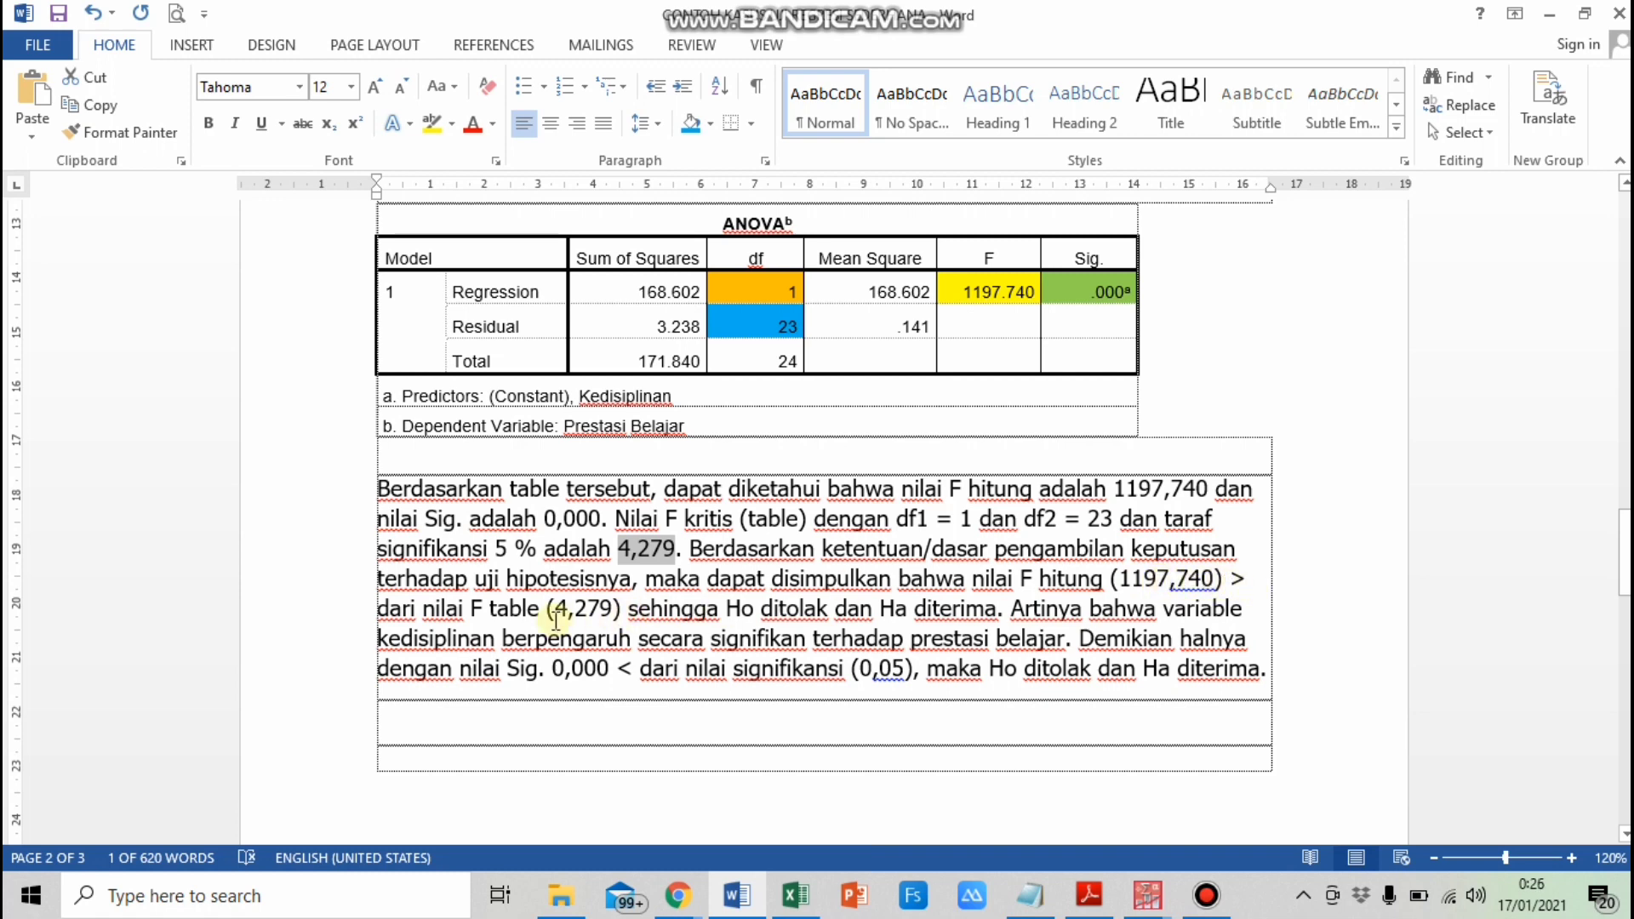
left_click(614, 608)
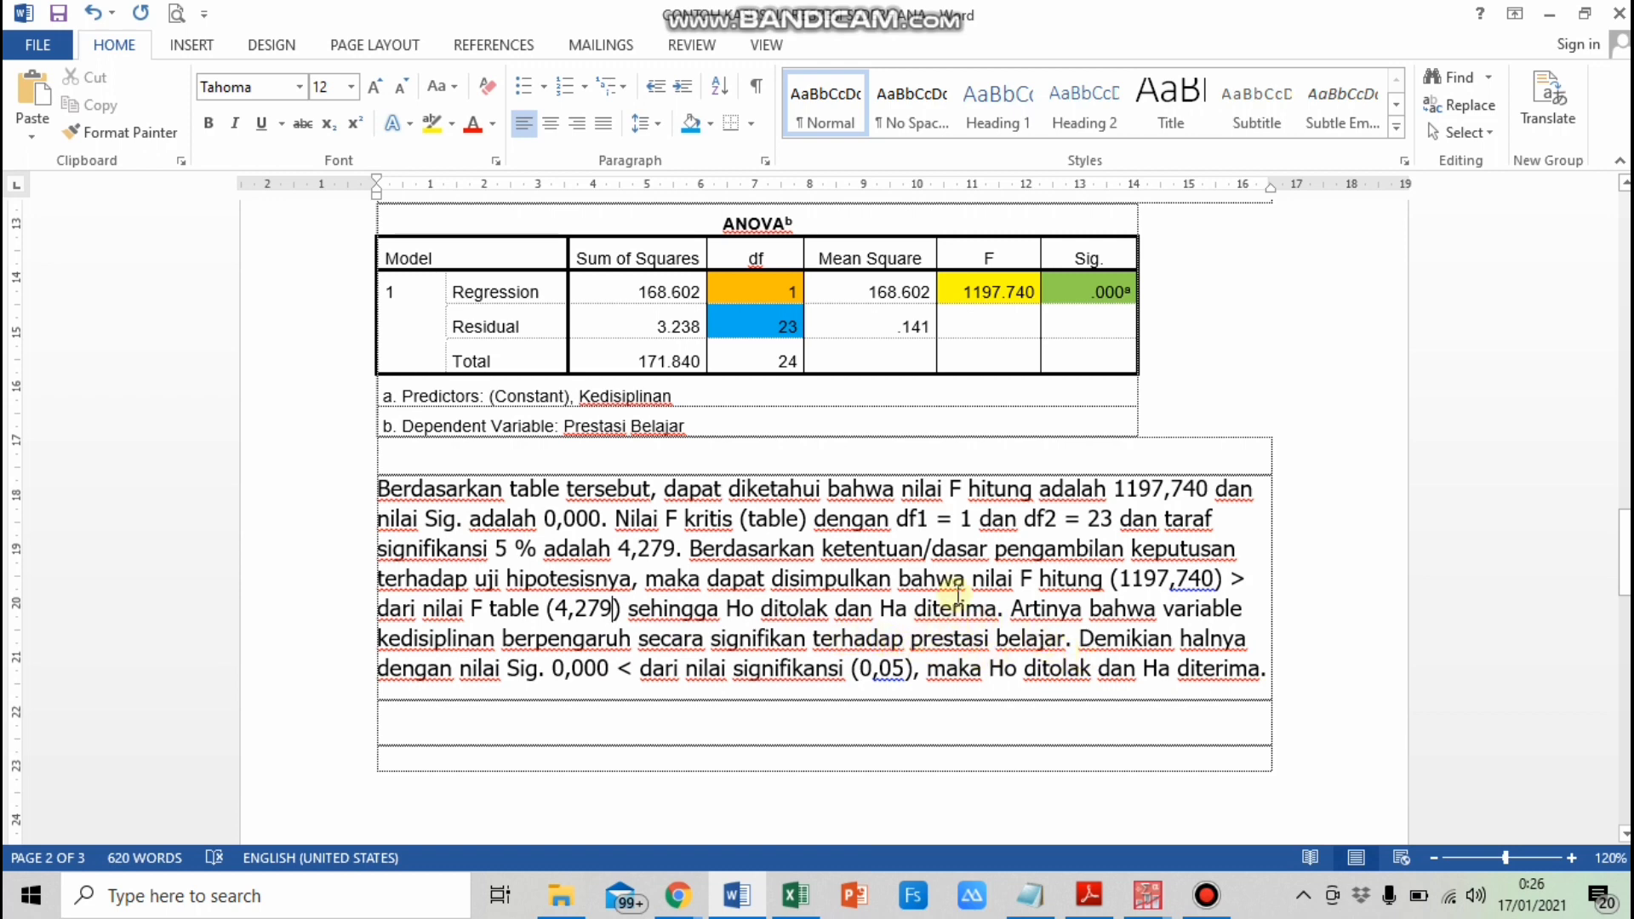
scroll(960, 594, "down", 10)
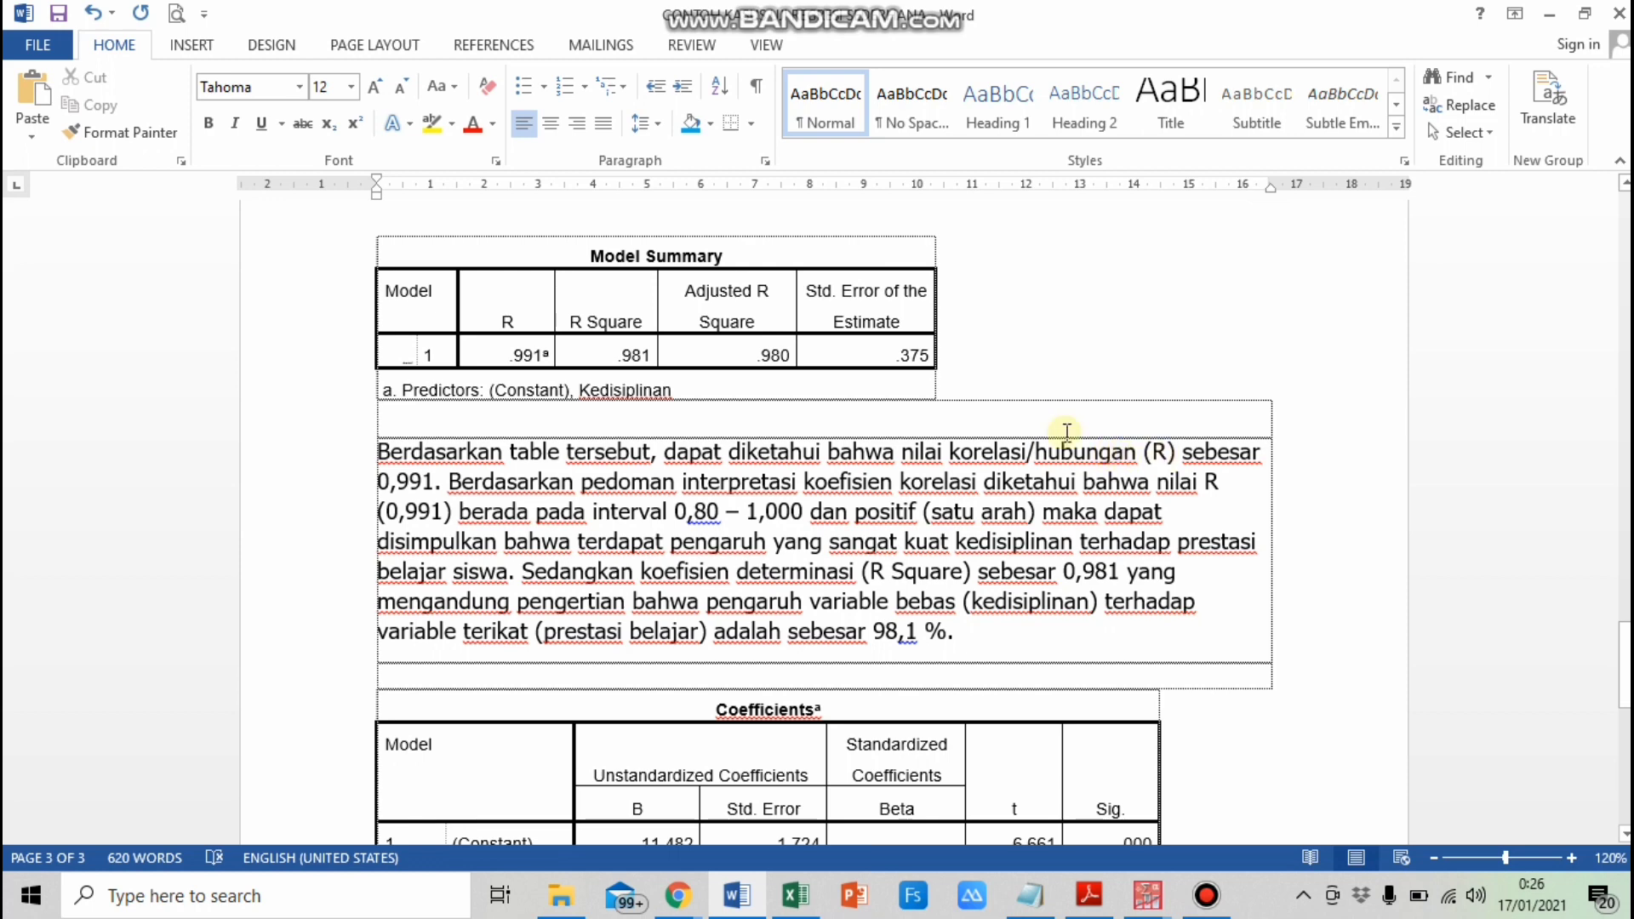
left_click_drag(505, 350, 550, 353)
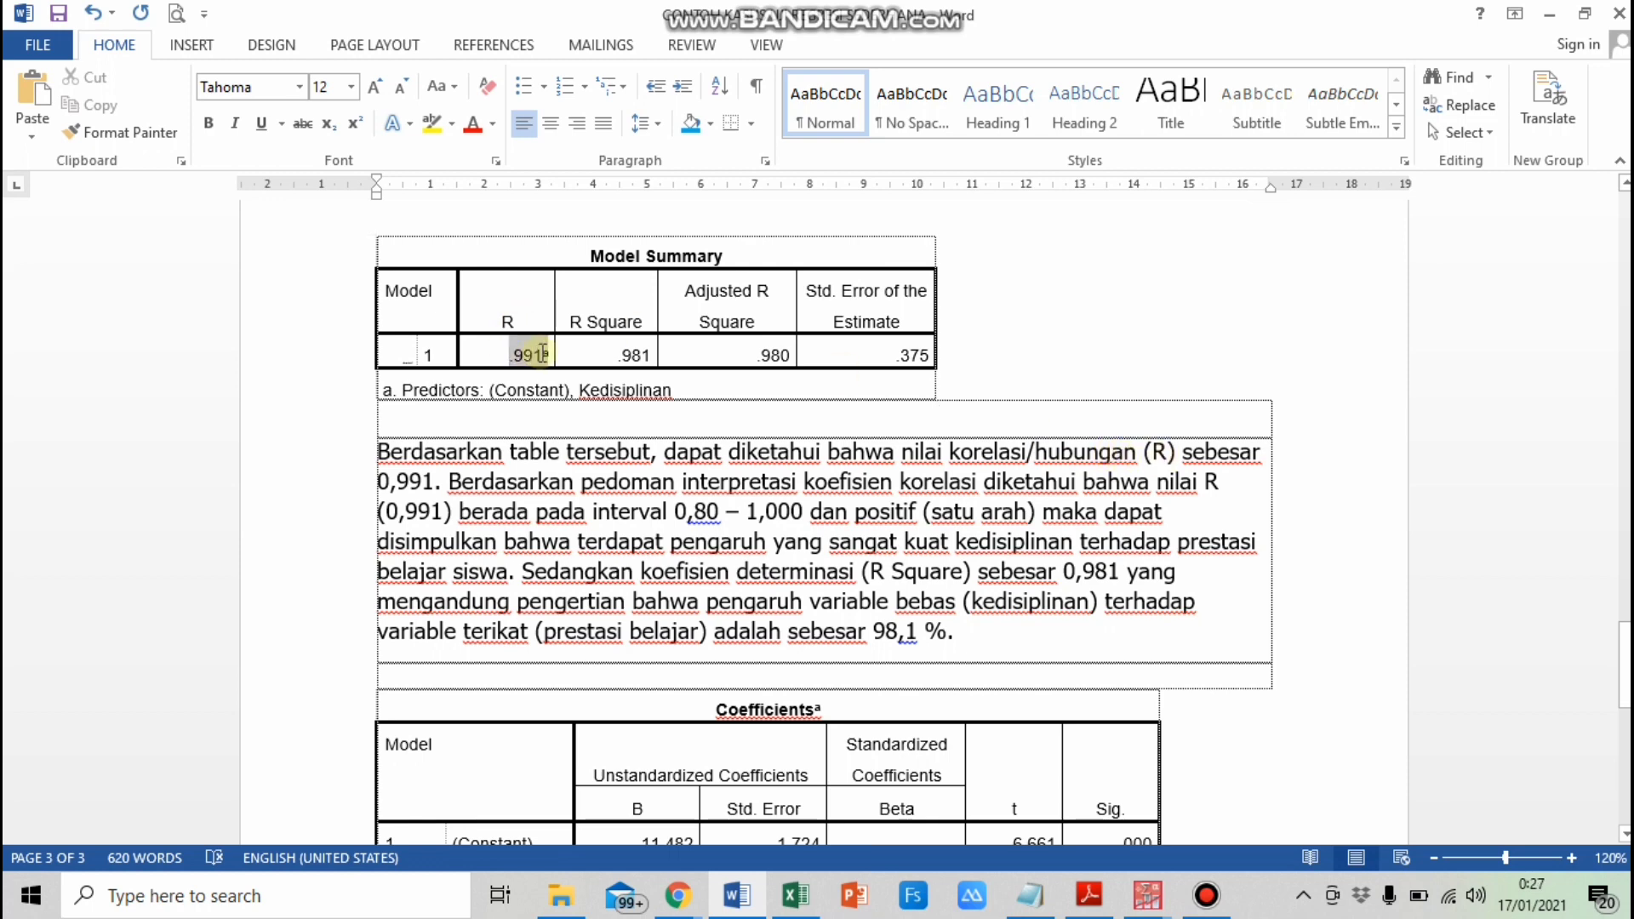
left_click(690, 124)
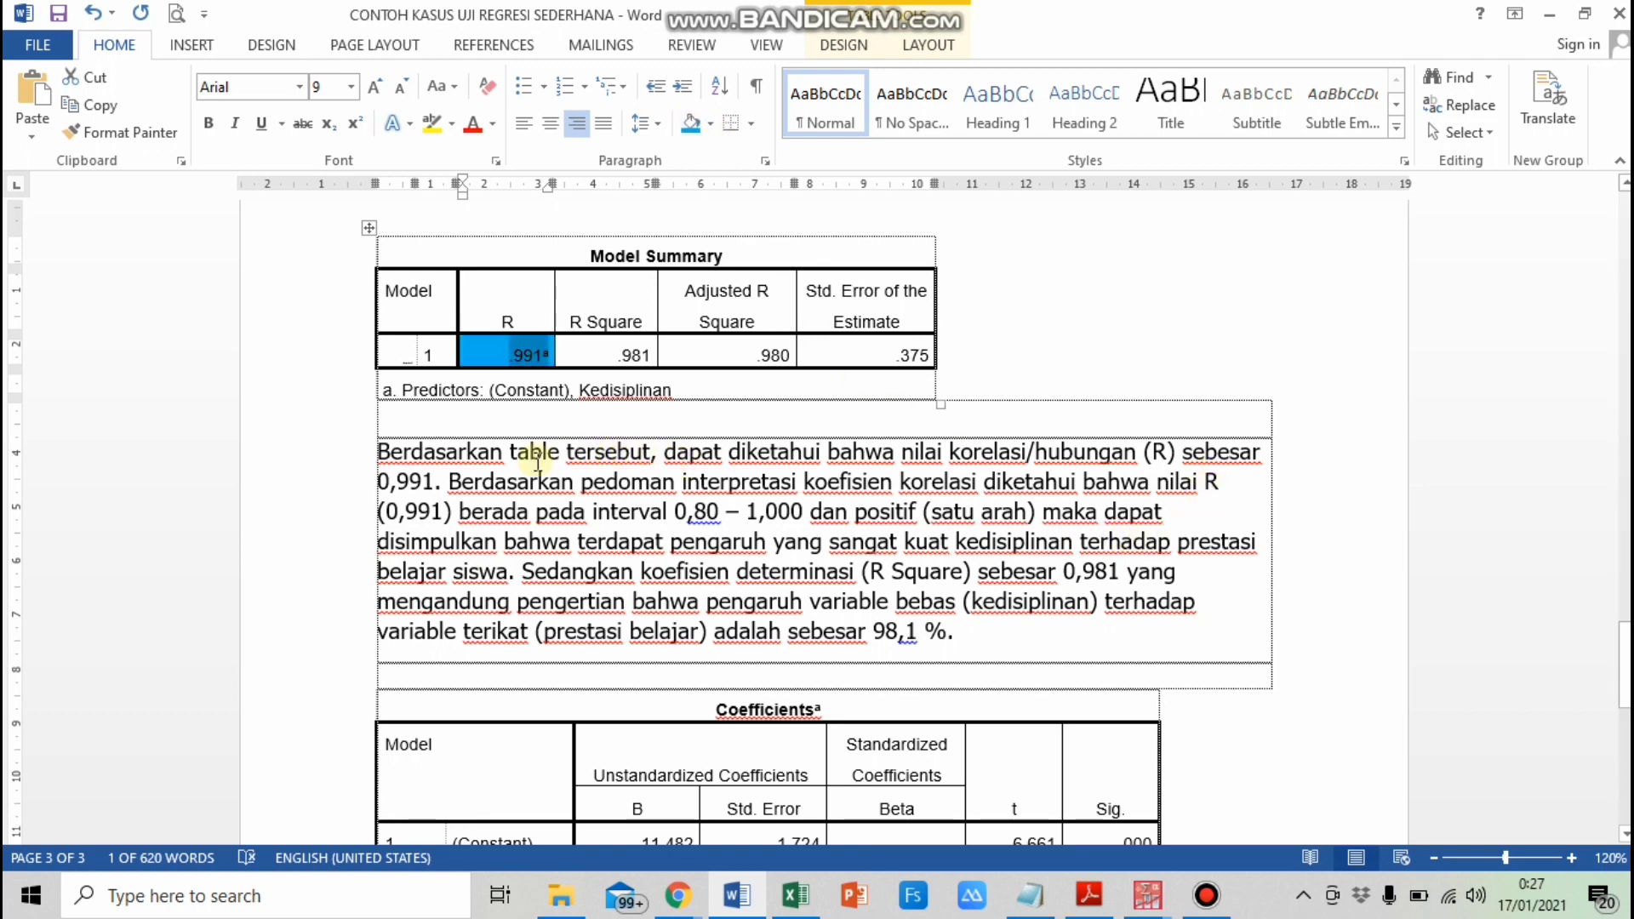
Step: Select "sangat kuat" in the paragraph below the Model Summary table, then shade the table's R Square value cell yellow
left_click(441, 487)
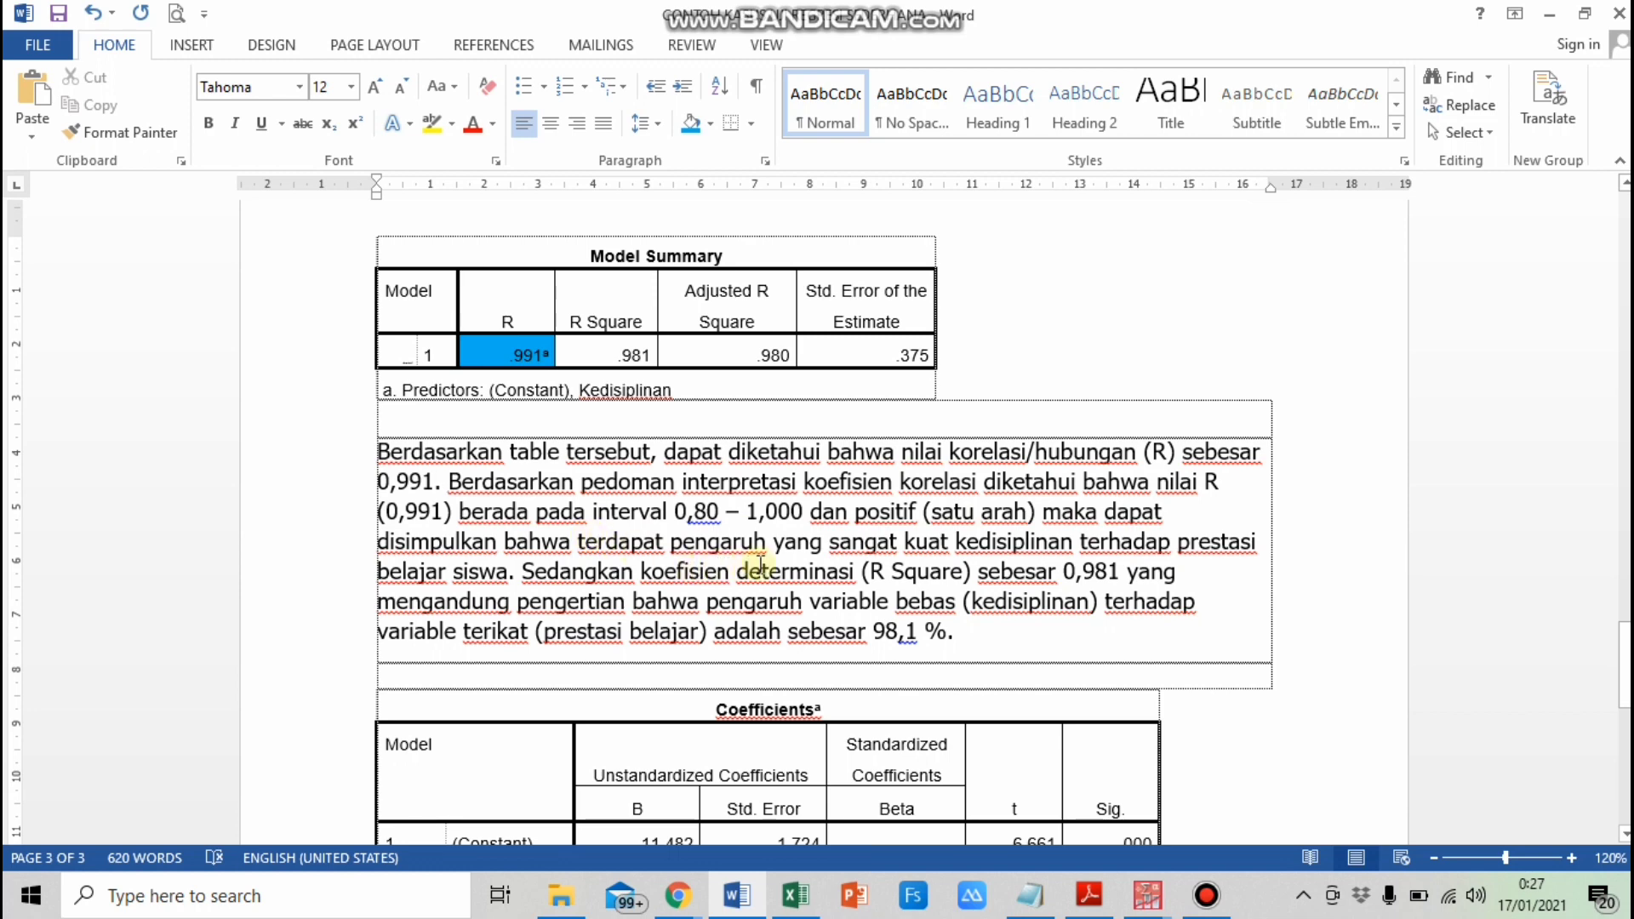
left_click_drag(830, 544, 948, 553)
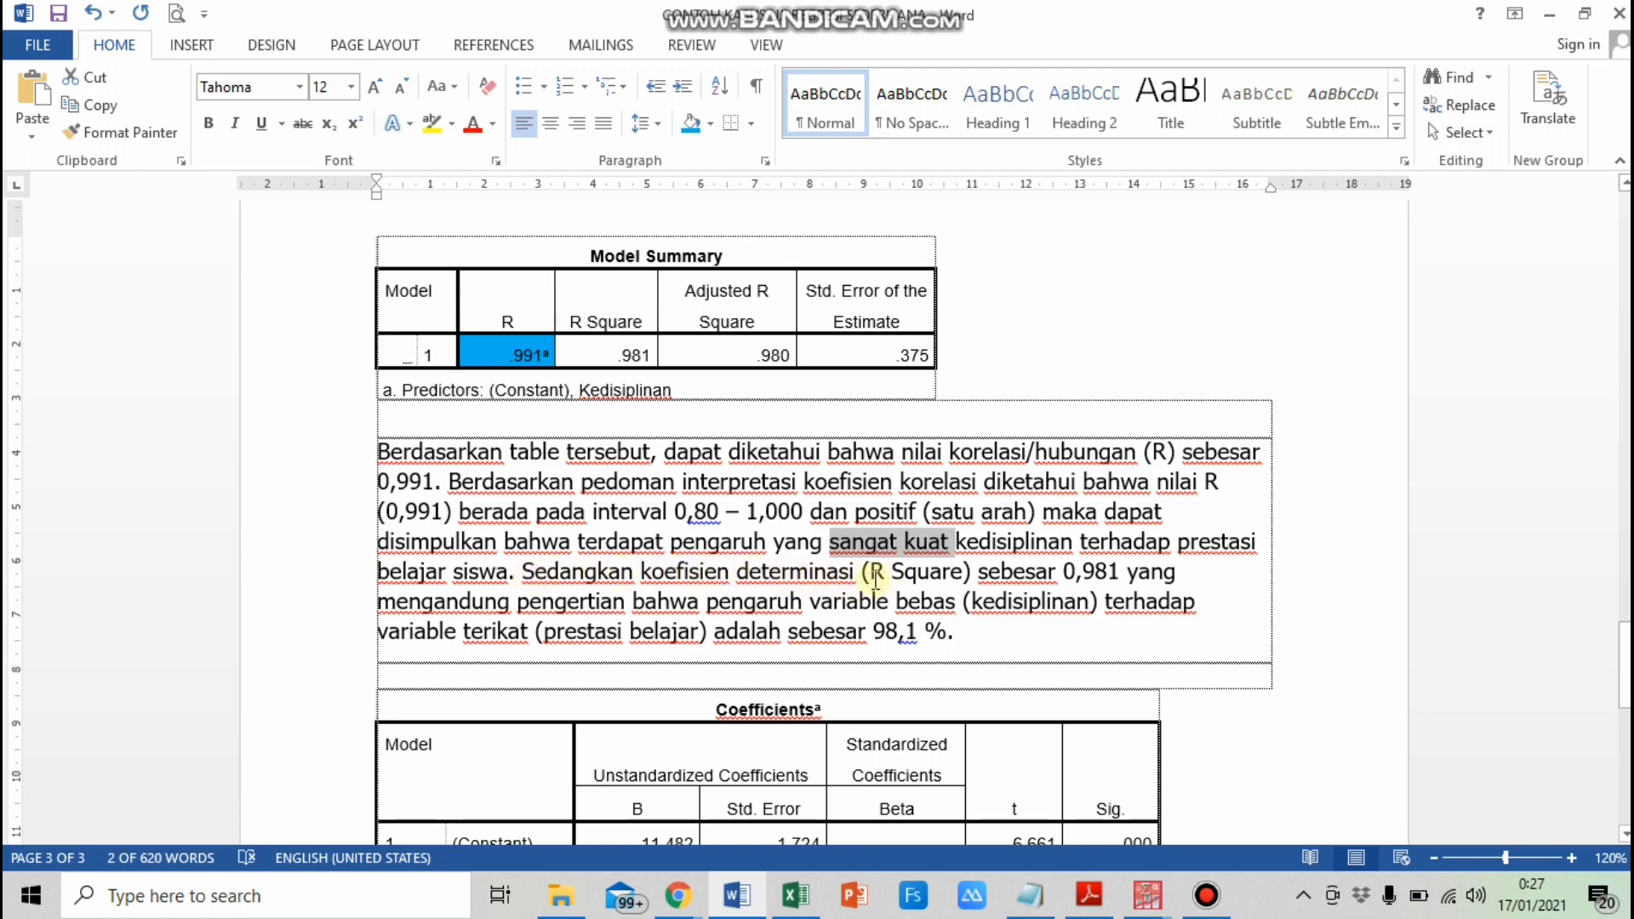
left_click_drag(619, 356, 647, 358)
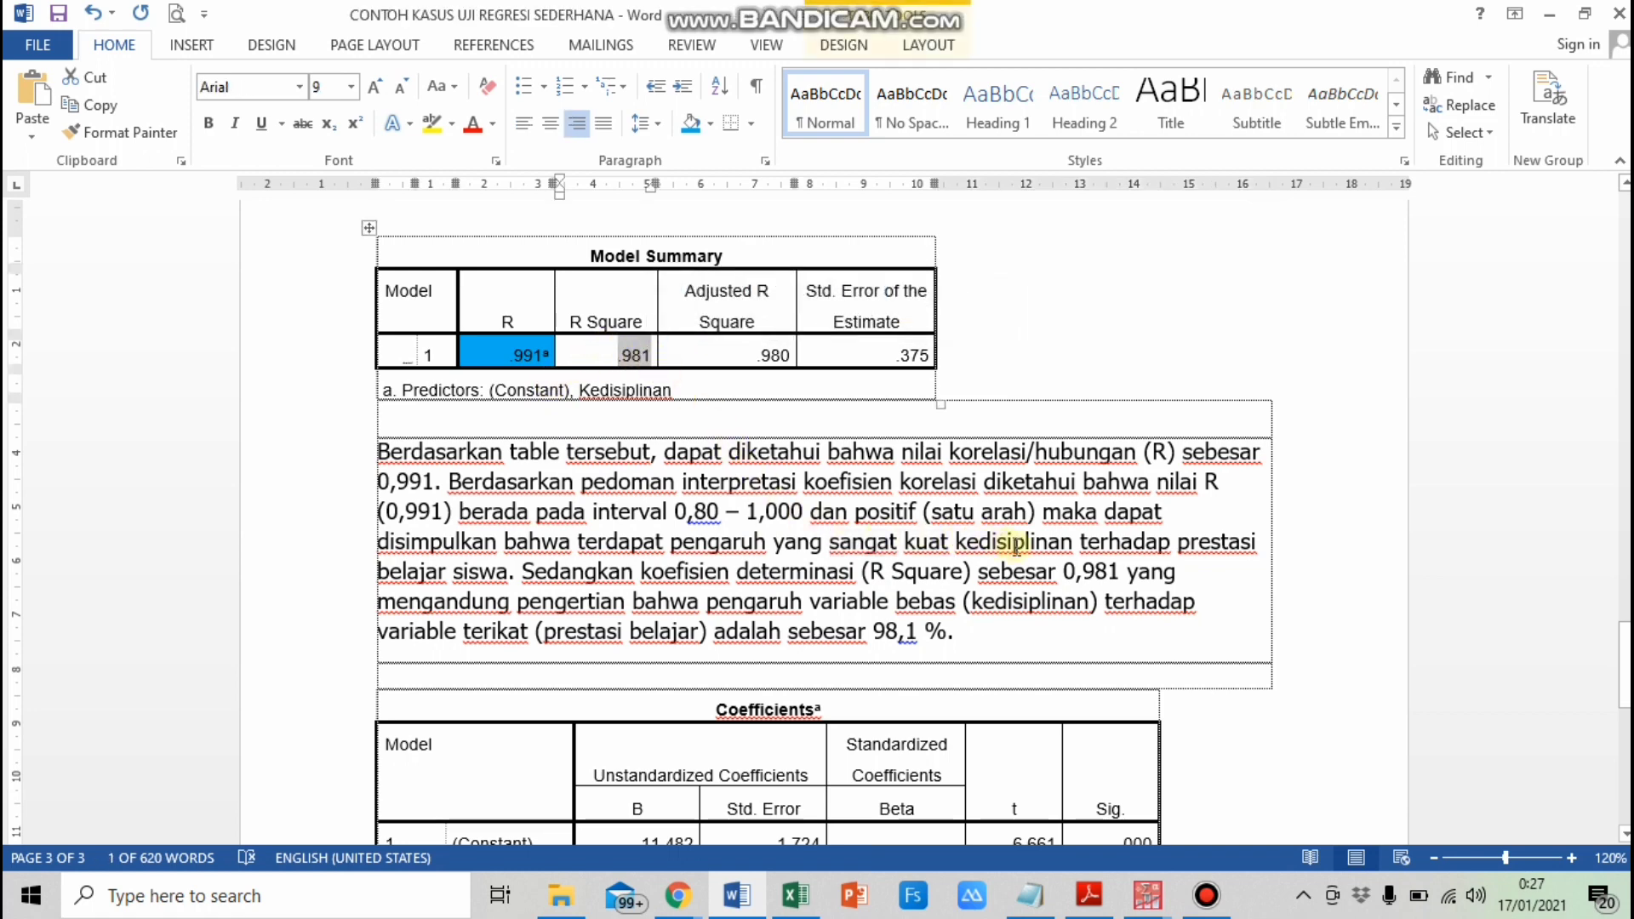
left_click(710, 125)
left_click(749, 302)
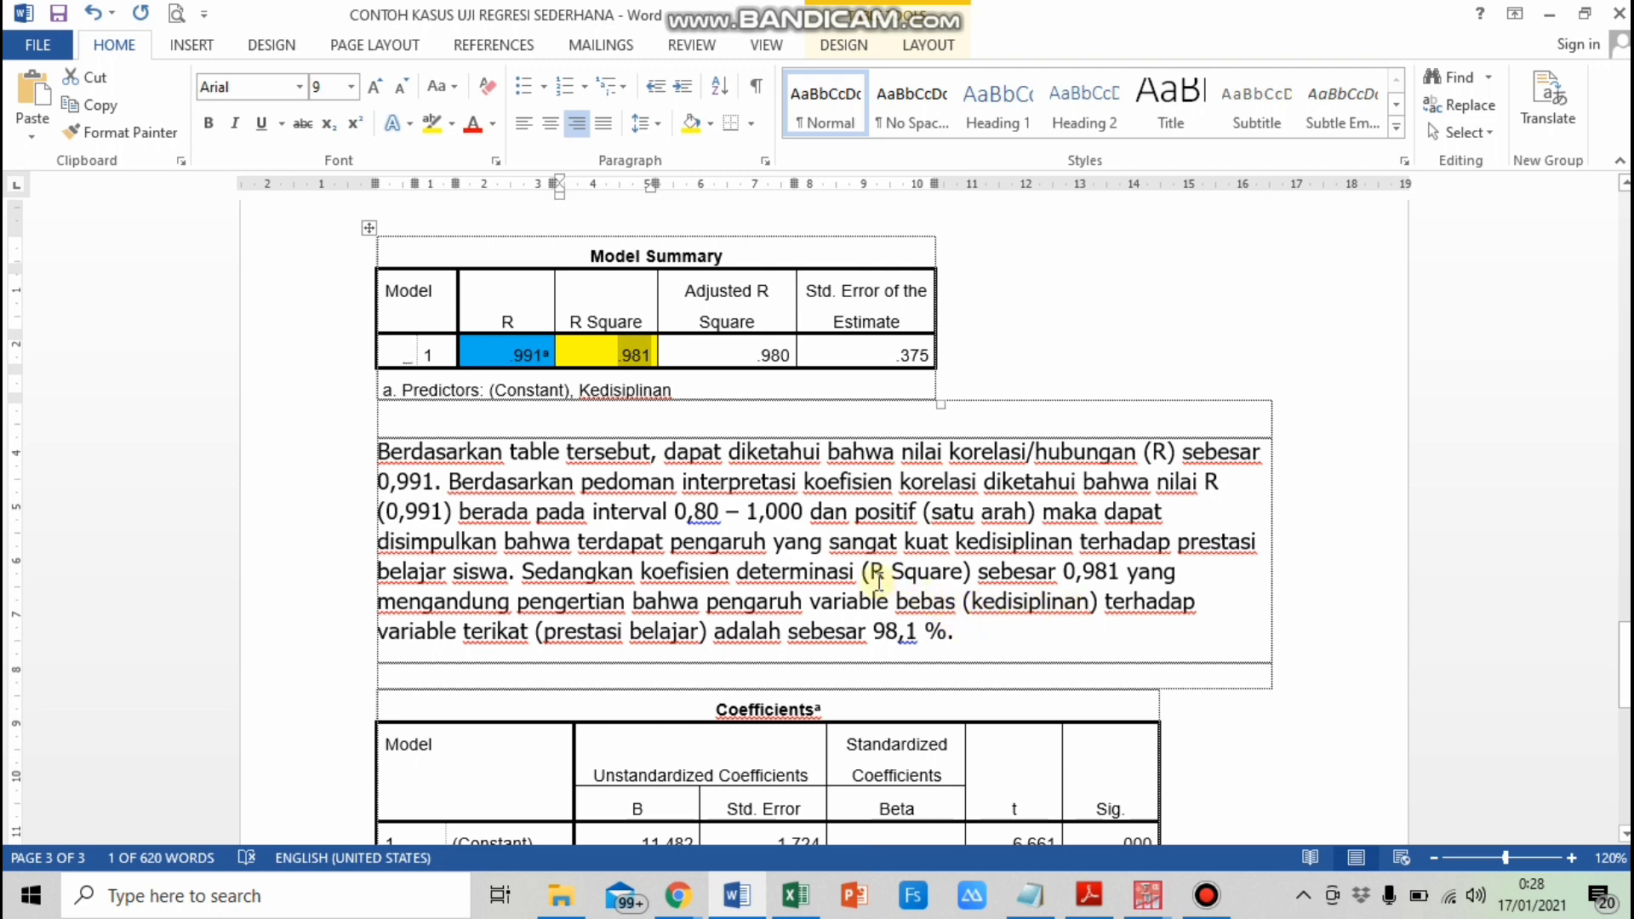
Step: Shade the Coefficients table's B value cells, yellow for the (Constant) row and light green for the Kedisiplinan row
scroll(878, 581, "down", 5)
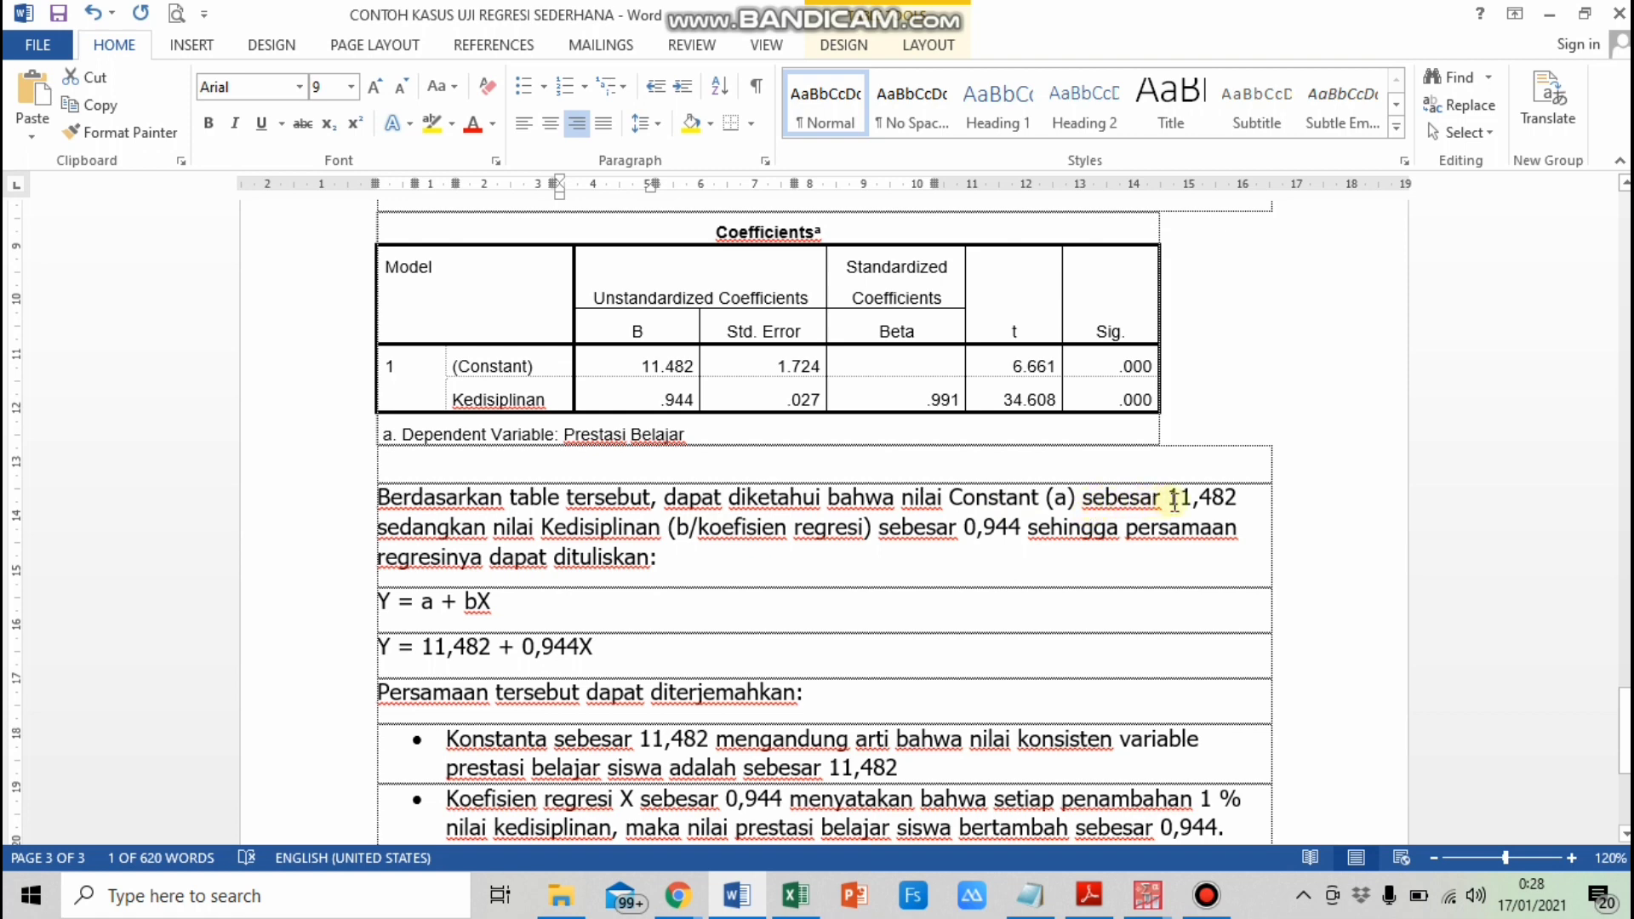
left_click_drag(629, 364, 693, 367)
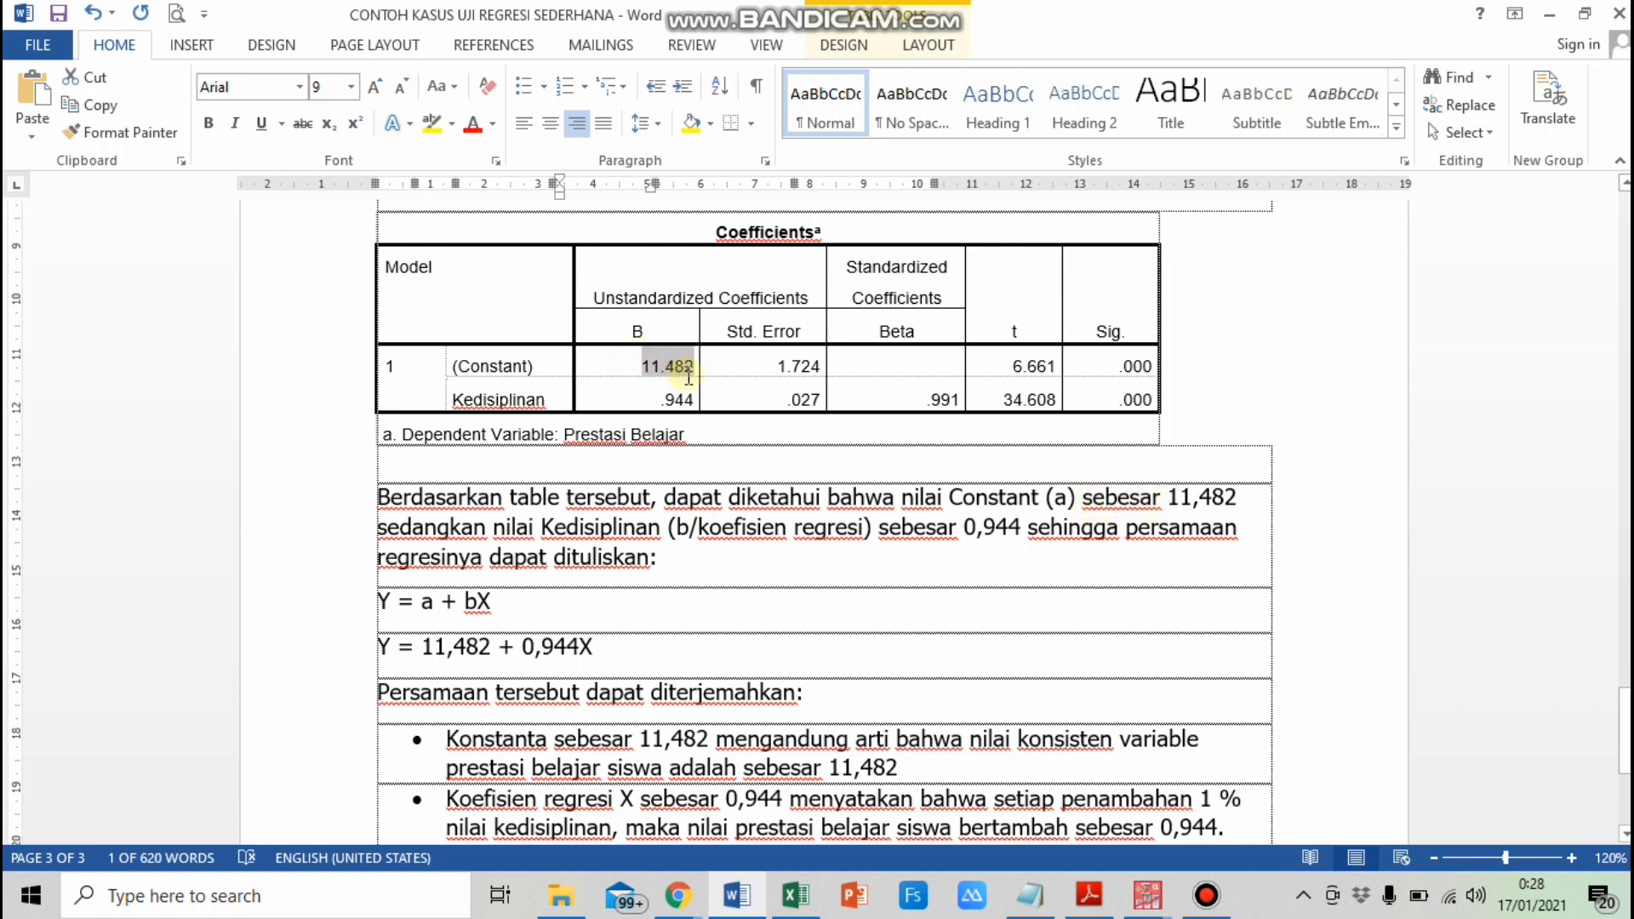
left_click(691, 124)
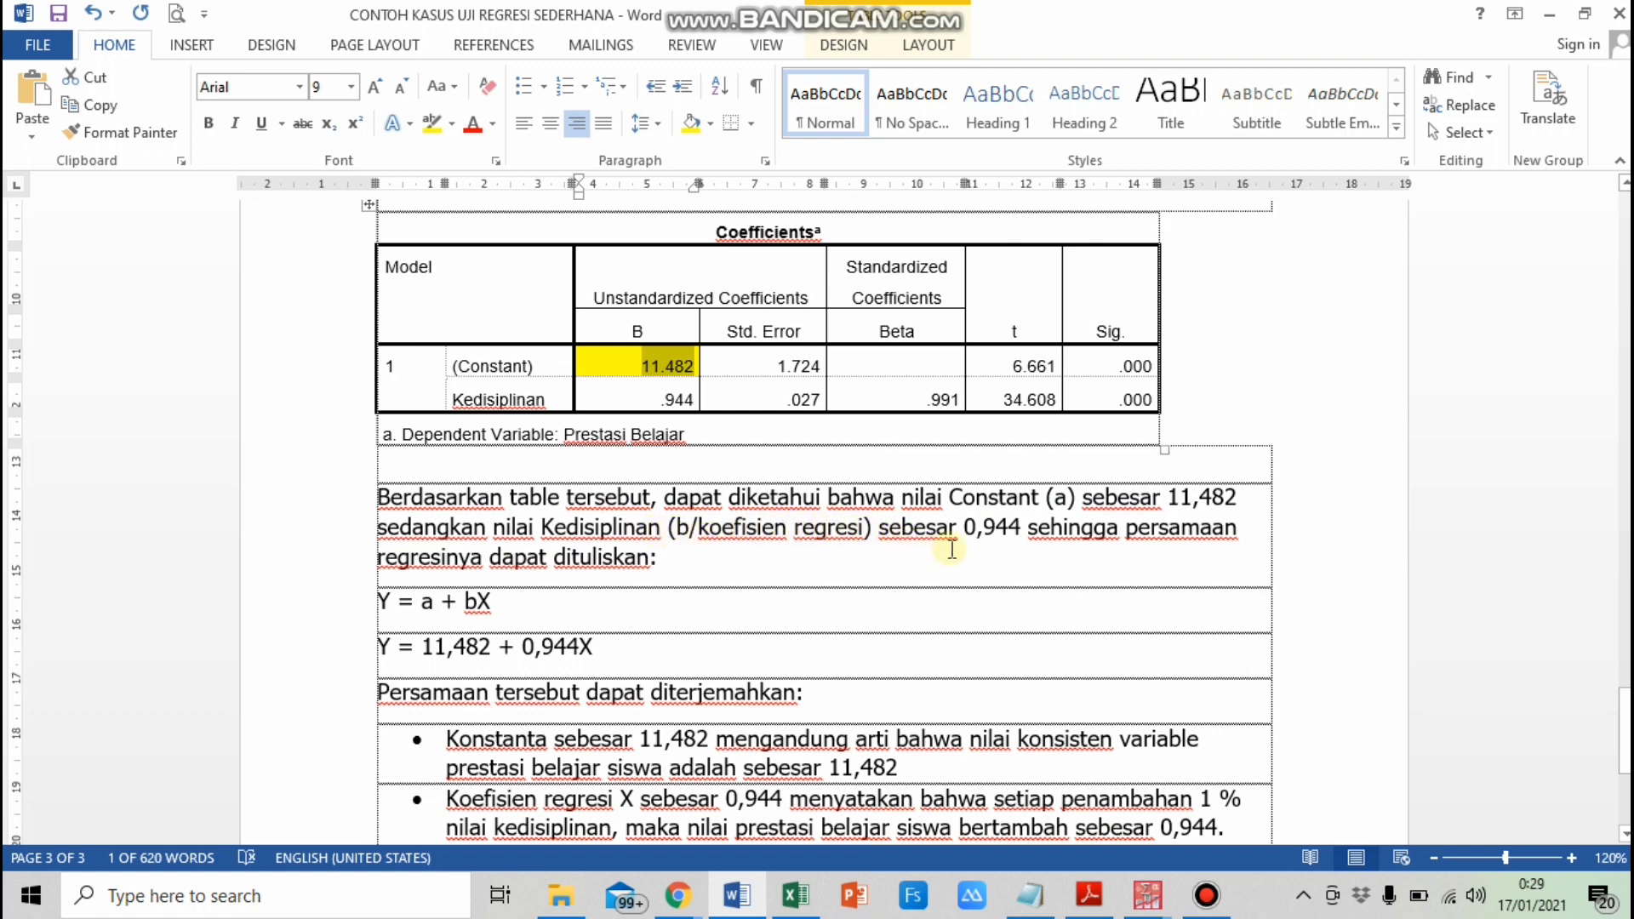
left_click_drag(661, 400, 695, 402)
left_click(710, 124)
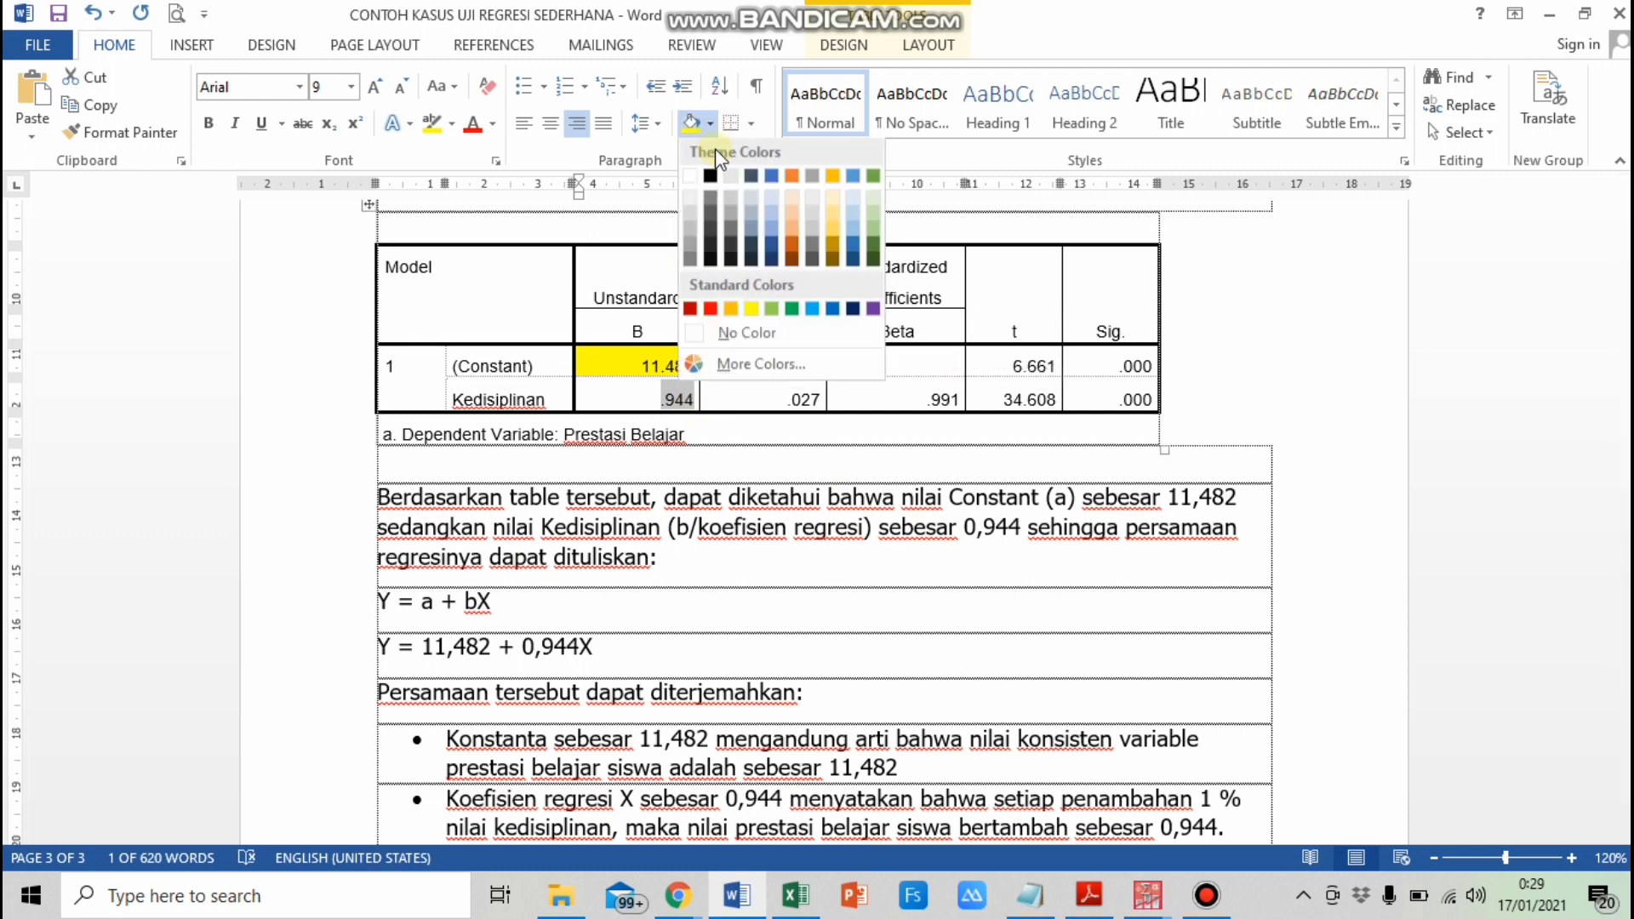
left_click(772, 308)
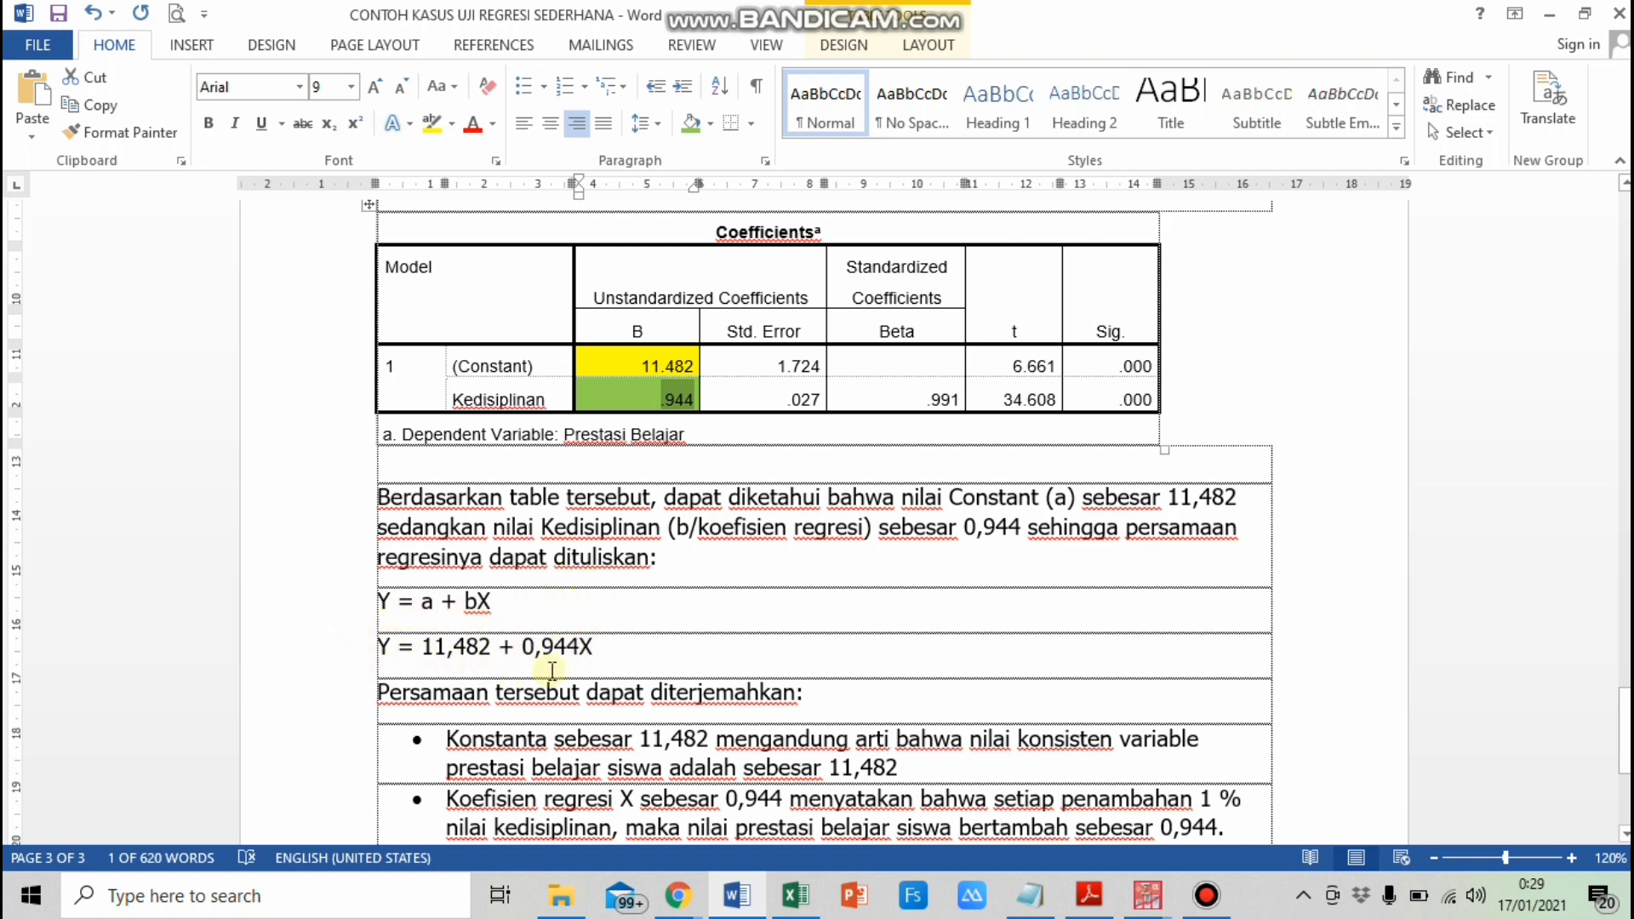
scroll(609, 685, "down", 3)
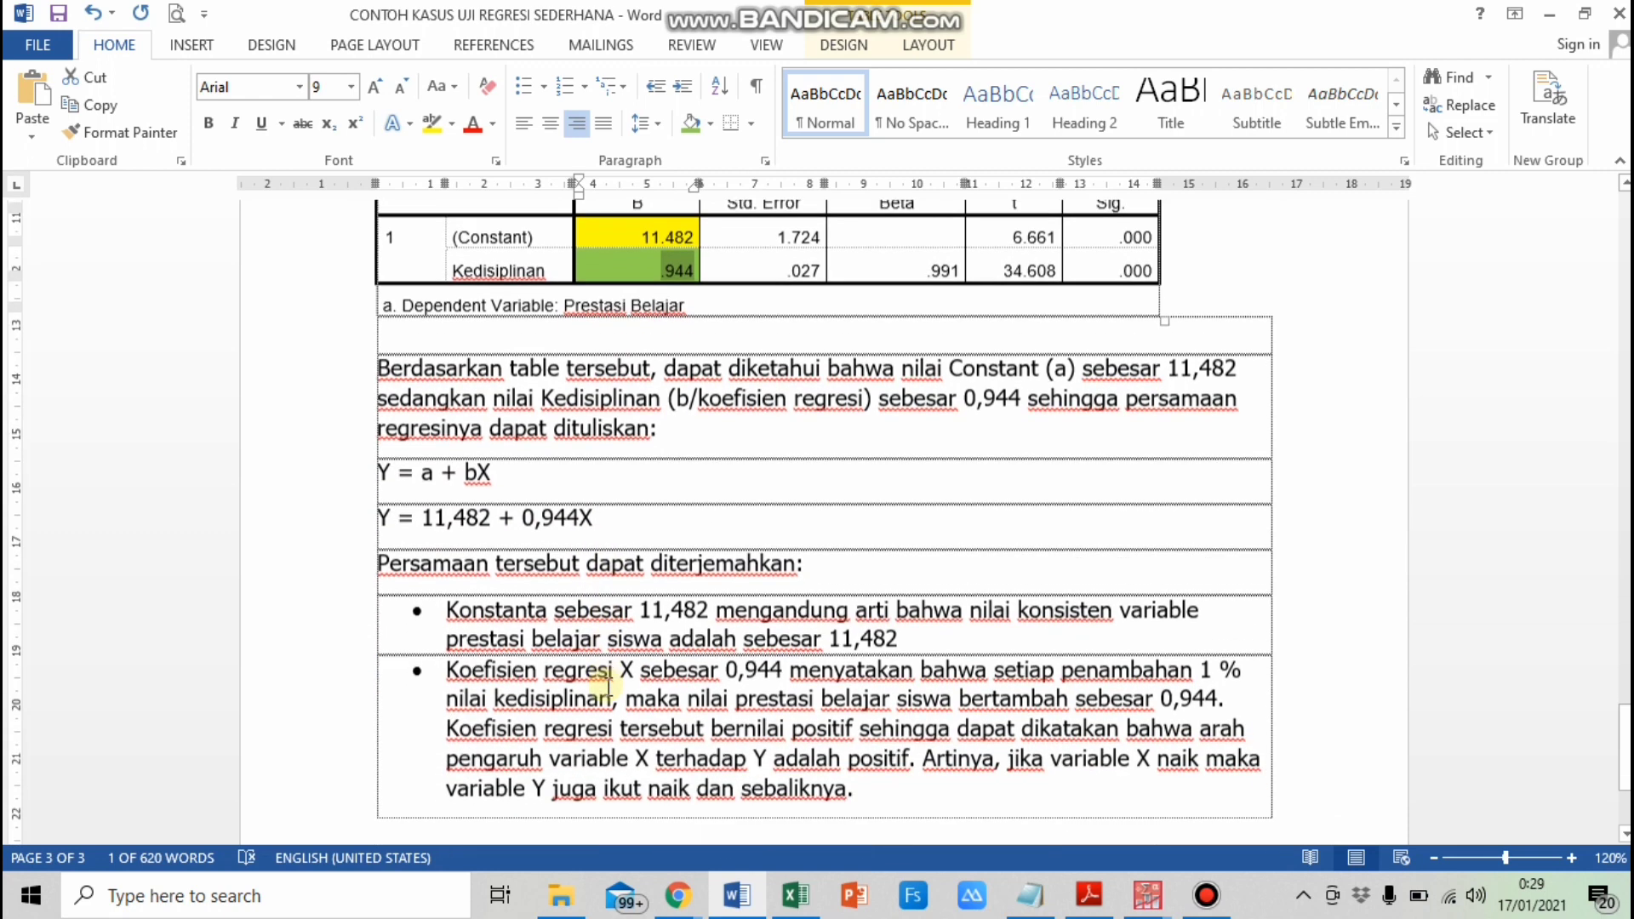